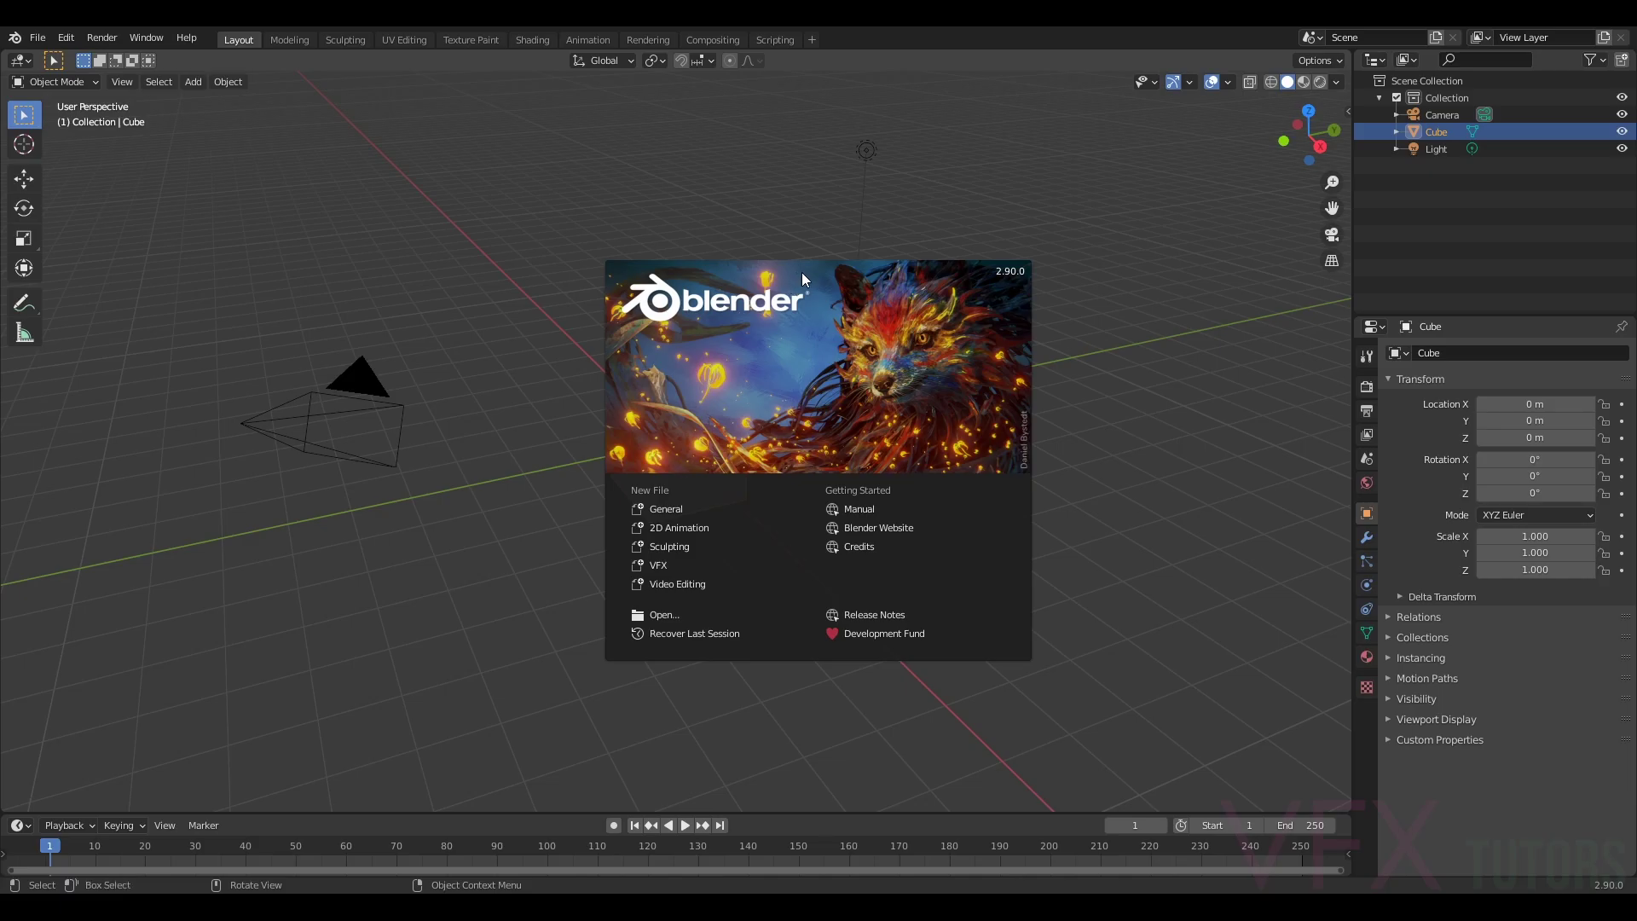
- Close the splash screen to reveal the default scene with its cube
{"action": "left_click", "coordinate": [1162, 354]}
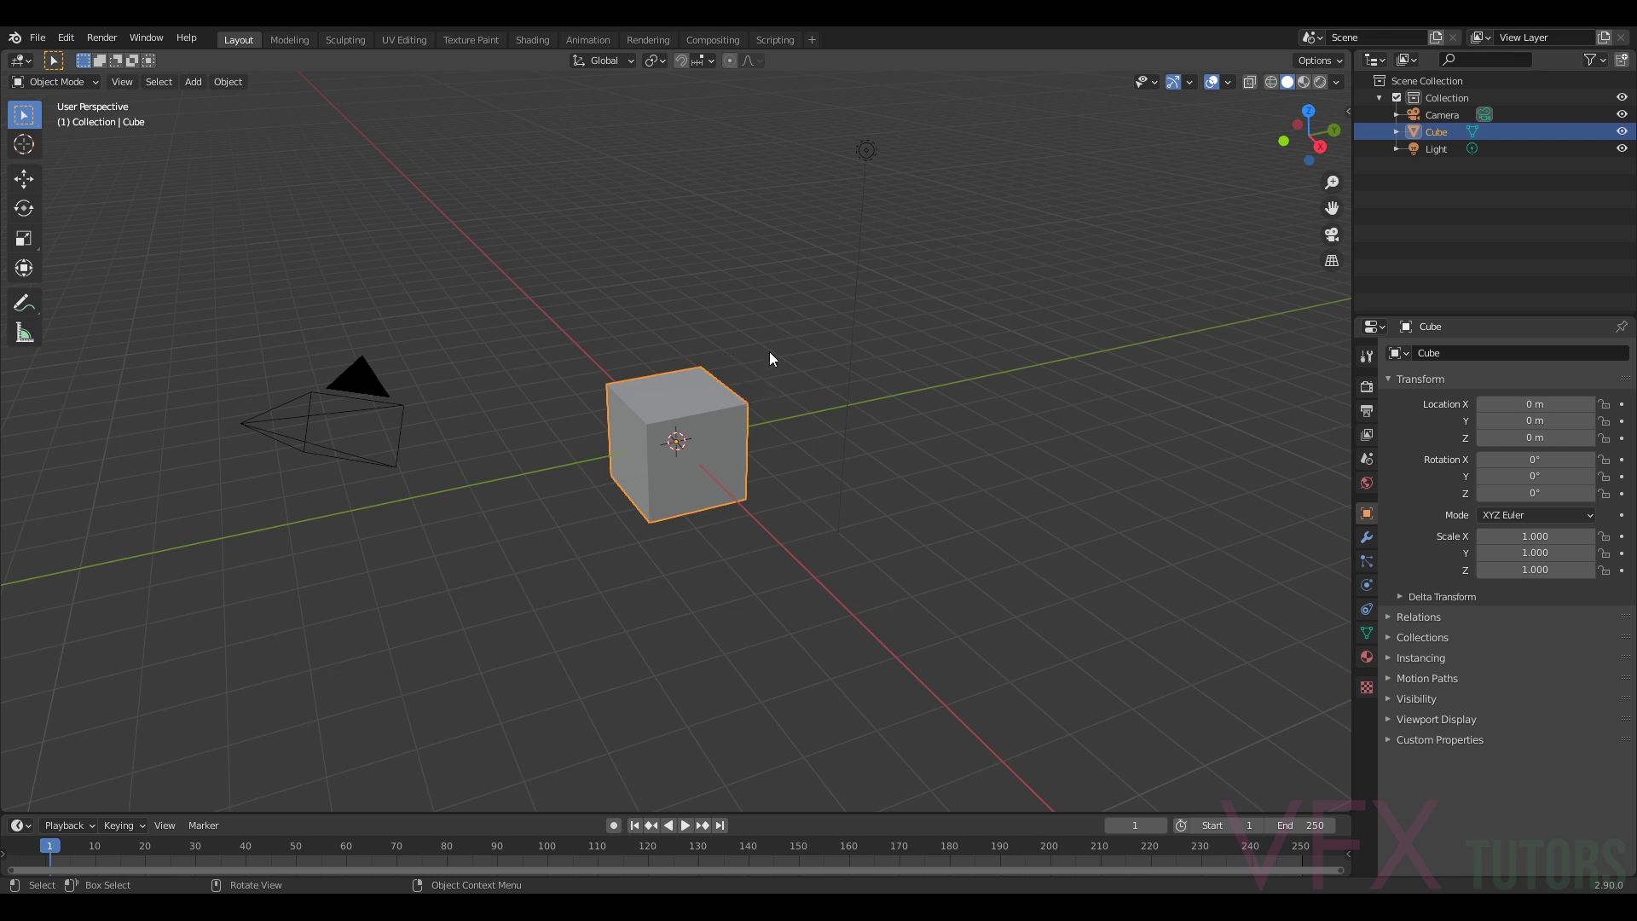
{"action": "scroll", "coordinate": [770, 354], "scroll_direction": "down", "scroll_amount": 6}
{"action": "middle_click_drag", "start_coordinate": [723, 353], "coordinate": [764, 383]}
{"action": "middle_click_drag", "start_coordinate": [848, 428], "coordinate": [734, 401]}
{"action": "scroll", "coordinate": [704, 408], "scroll_direction": "up", "scroll_amount": 1}
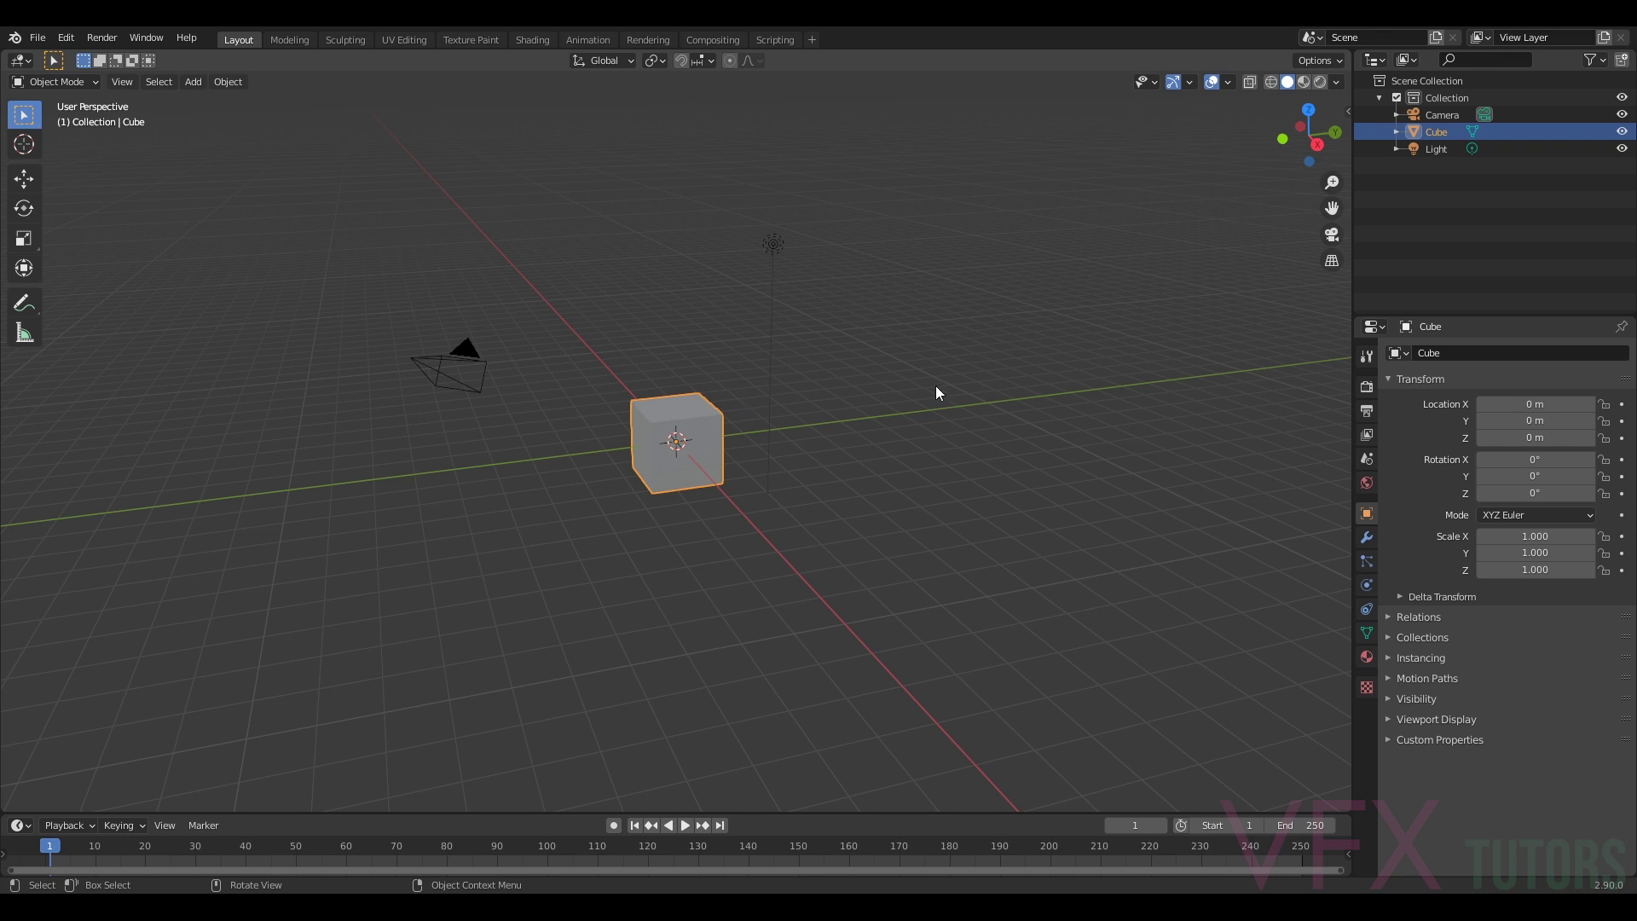
{"action": "middle_click_drag", "start_coordinate": [935, 388], "coordinate": [827, 388]}
{"action": "scroll", "coordinate": [827, 388], "scroll_direction": "up", "scroll_amount": 1}
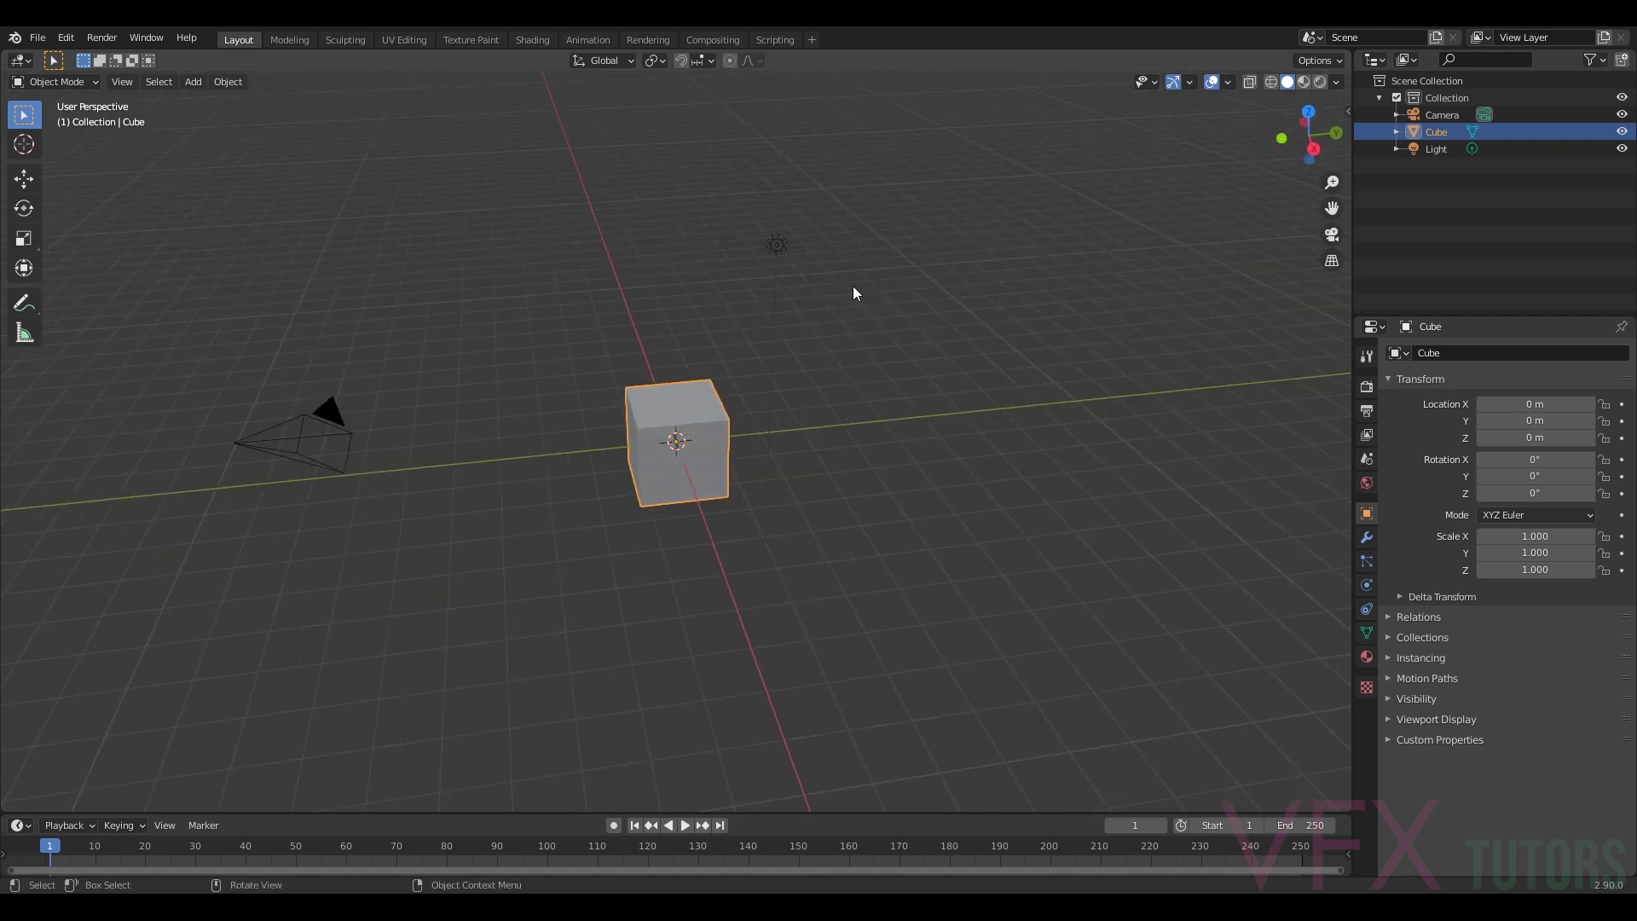
{"action": "middle_click_drag", "start_coordinate": [893, 283], "coordinate": [673, 386]}
{"action": "scroll", "coordinate": [673, 386], "scroll_direction": "down", "scroll_amount": 5}
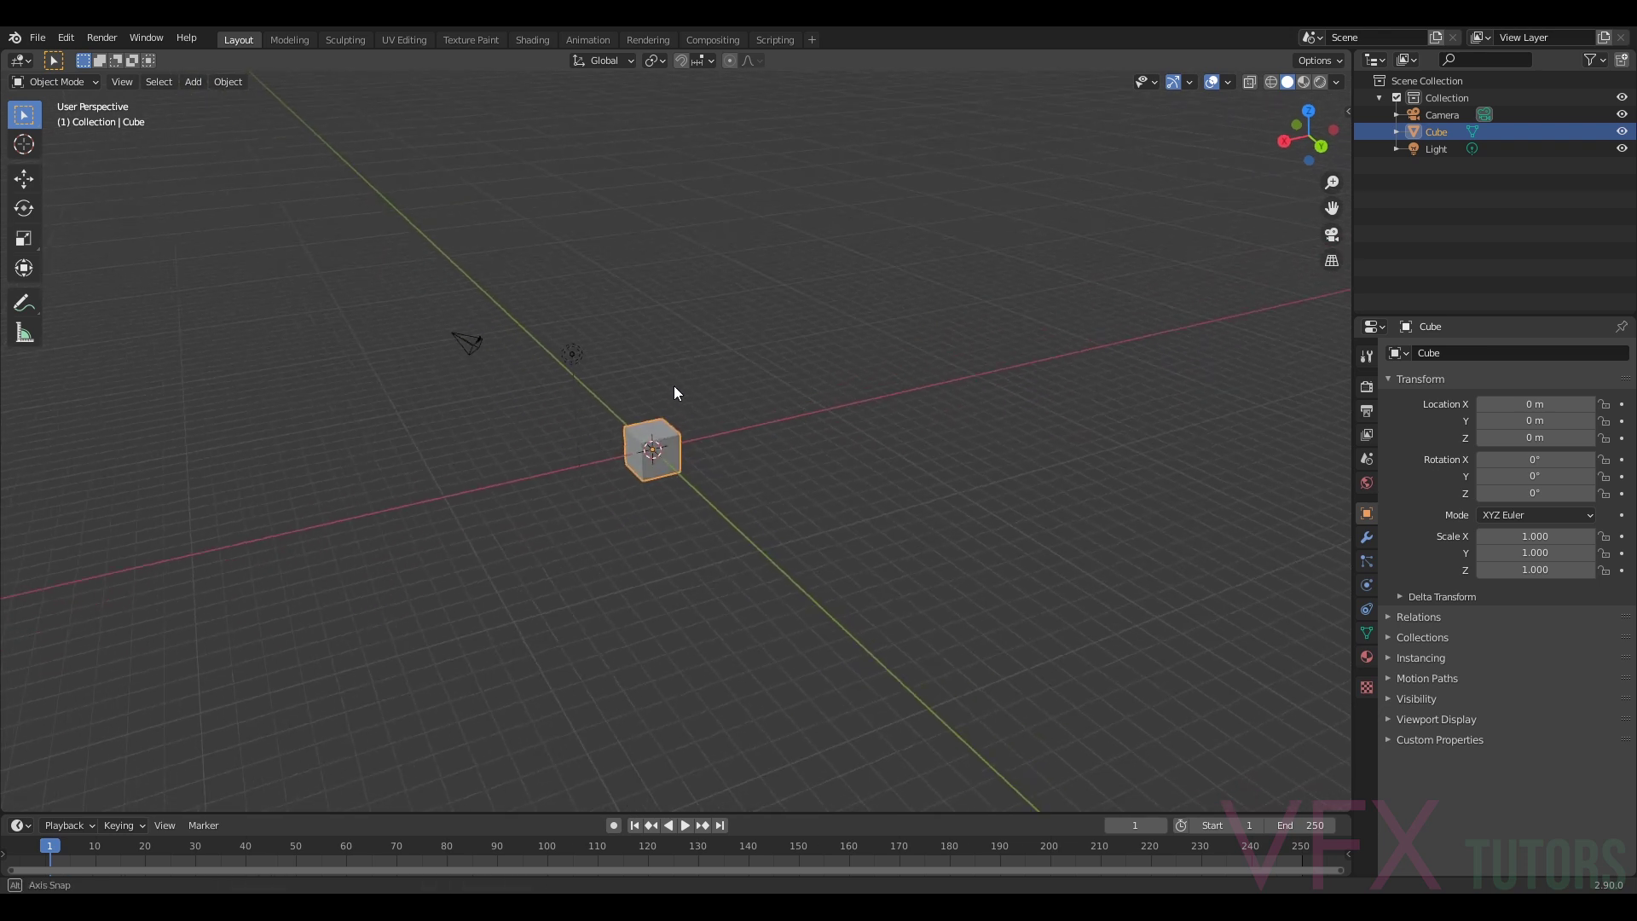
- Start a Wavefront OBJ import and climb back up to the MobilePhone folder
{"action": "left_click", "coordinate": [38, 39]}
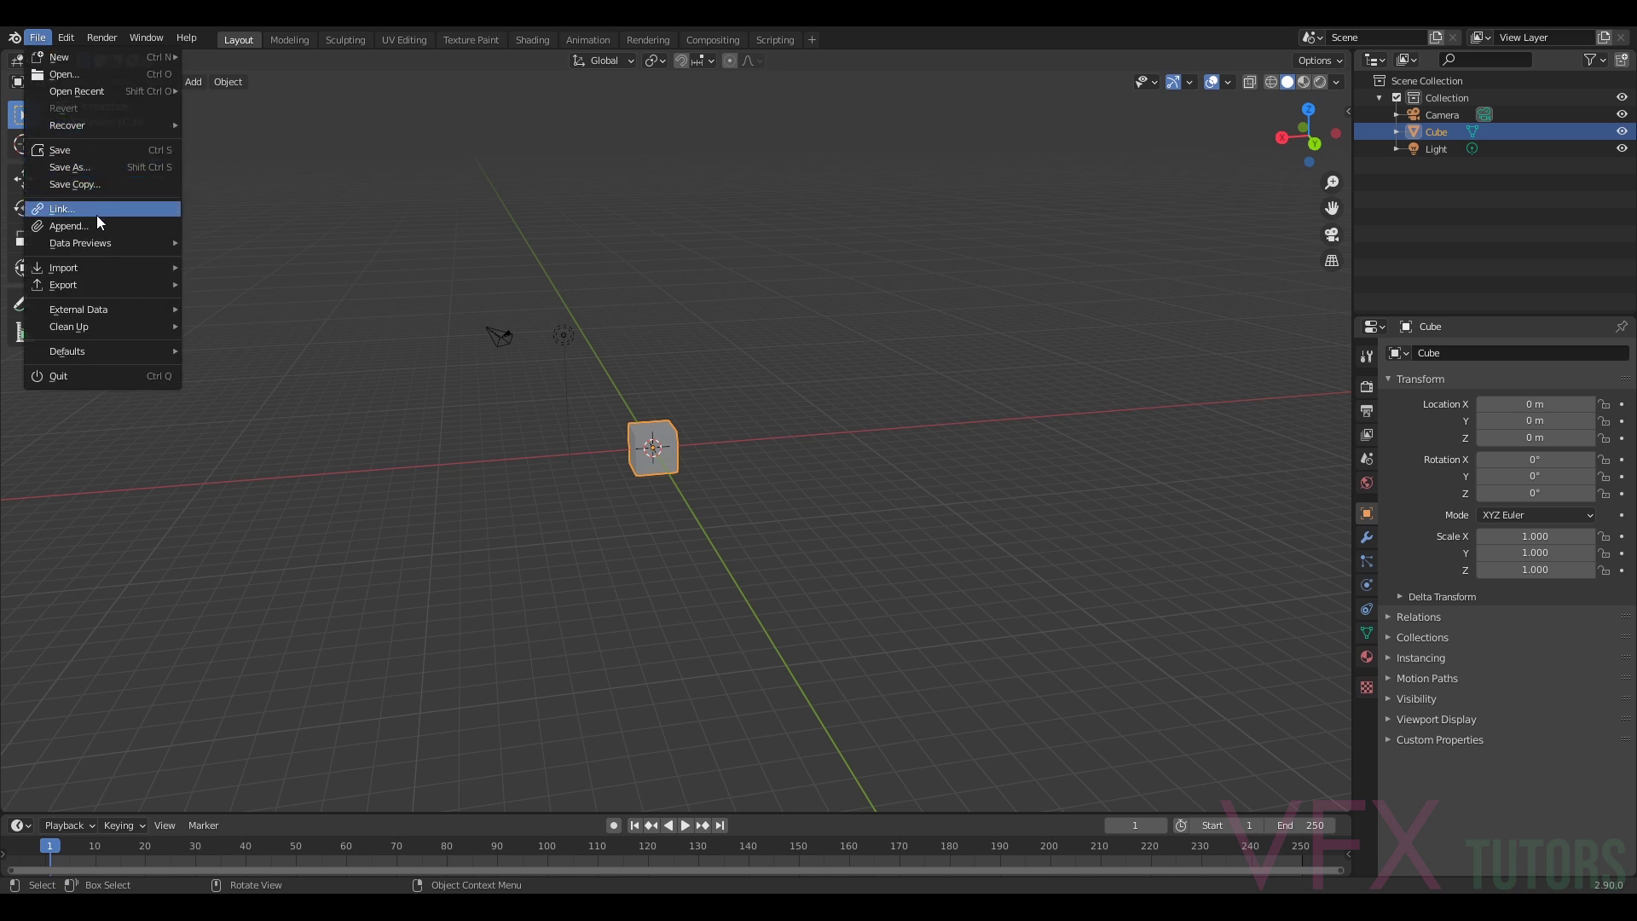
{"action": "mouse_move", "coordinate": [109, 268]}
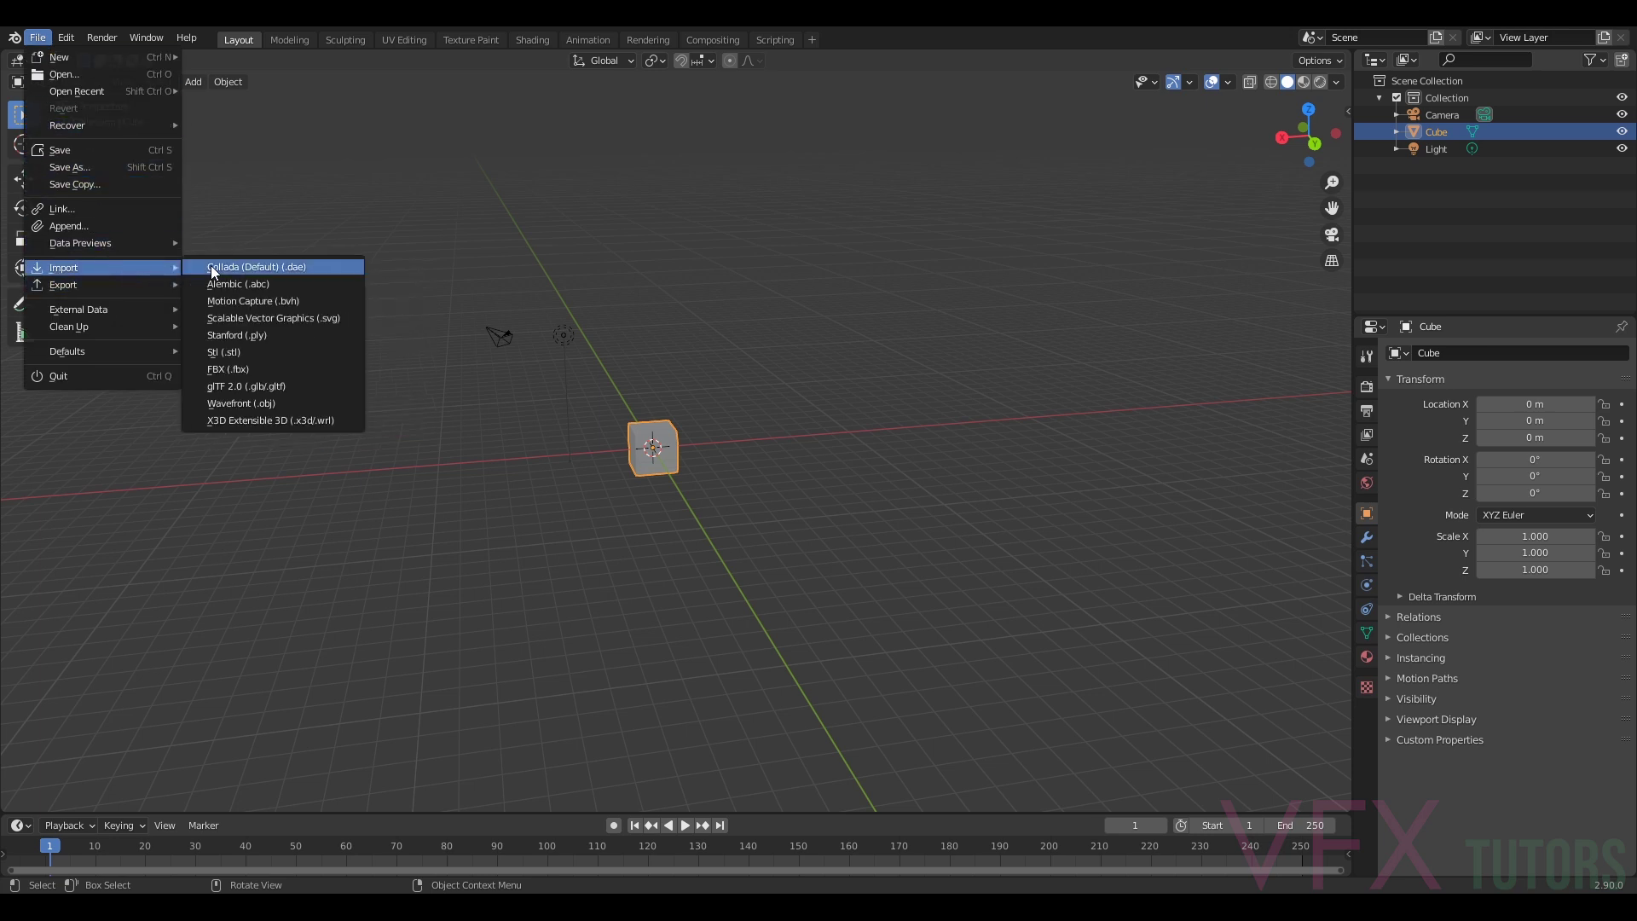
{"action": "left_click", "coordinate": [279, 399]}
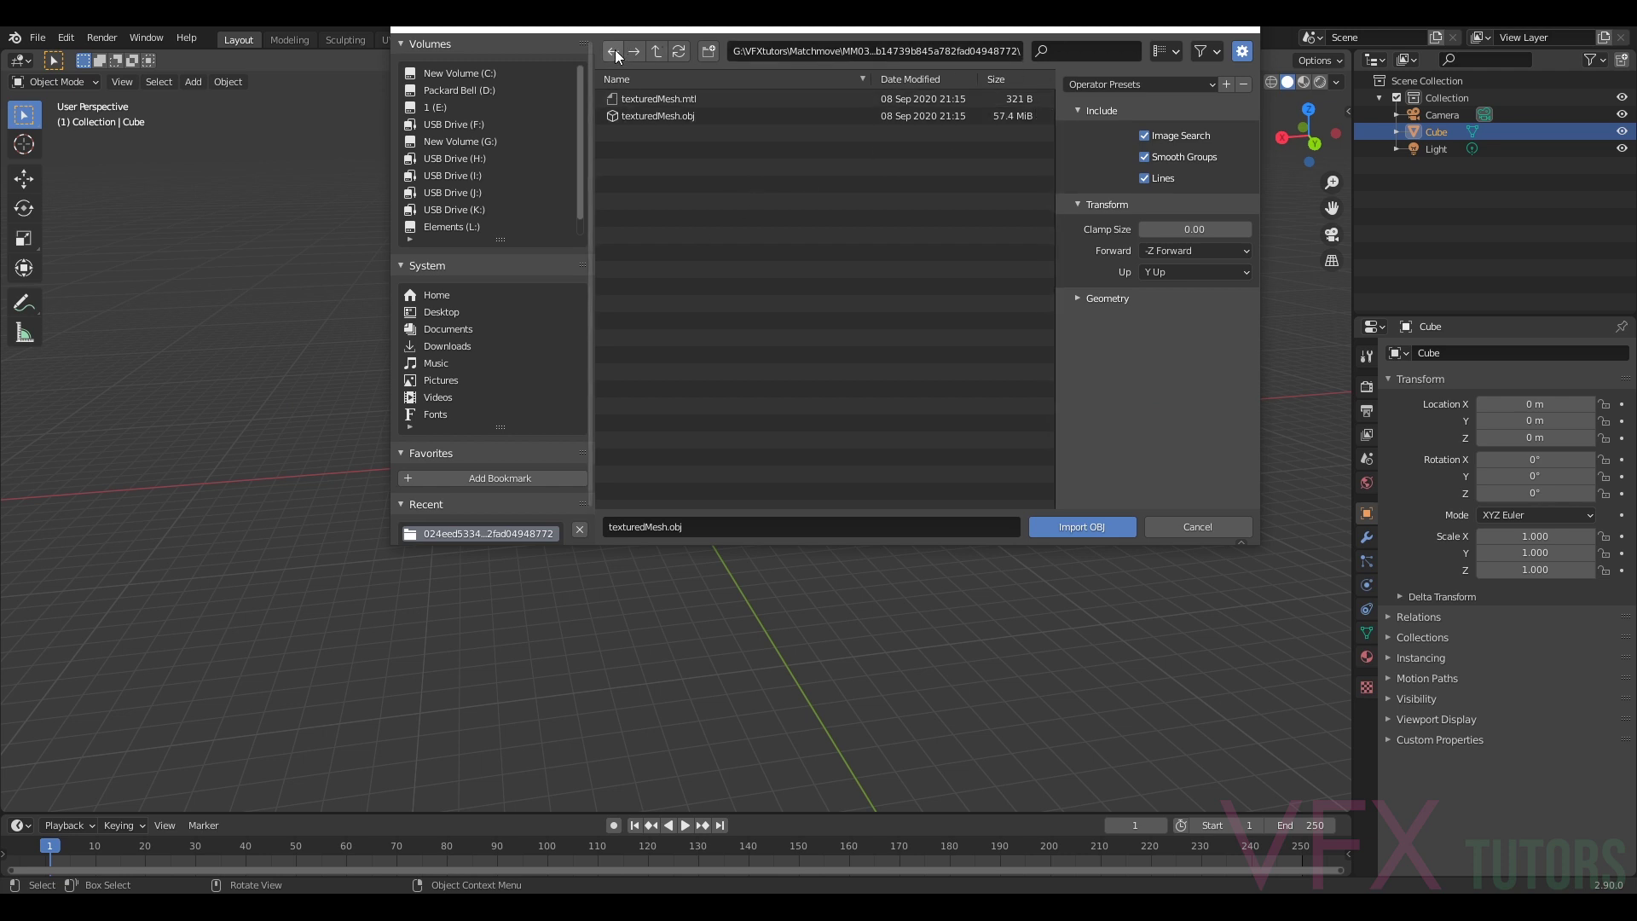
{"action": "left_click", "coordinate": [656, 52]}
{"action": "left_click", "coordinate": [656, 52]}
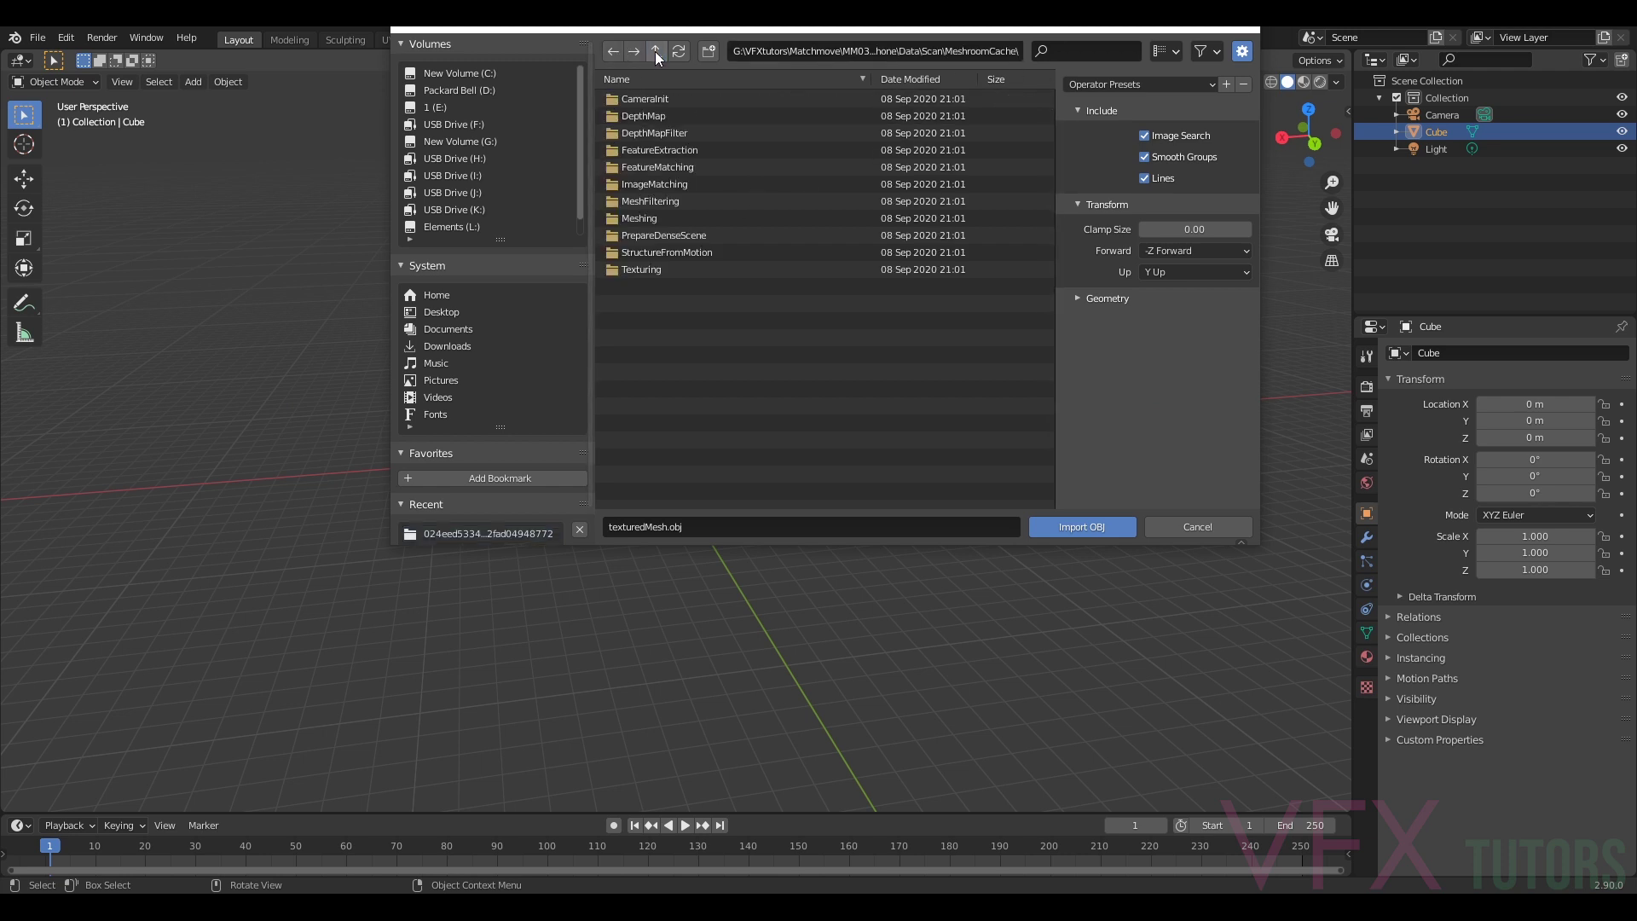
{"action": "left_click", "coordinate": [655, 52]}
{"action": "left_click", "coordinate": [654, 54]}
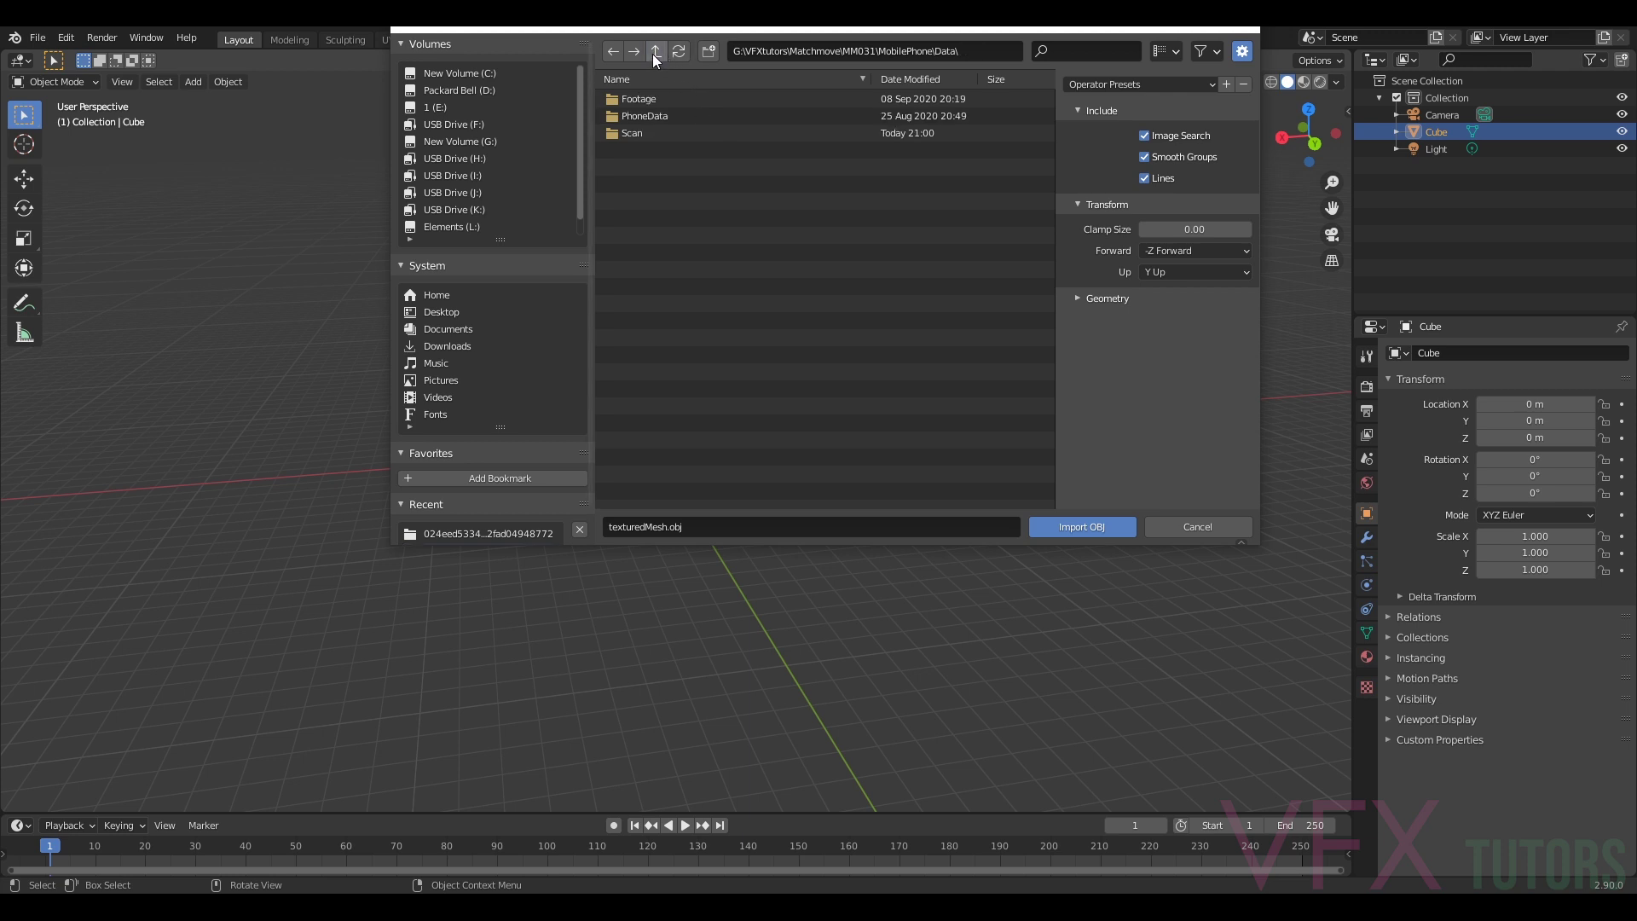
{"action": "left_click", "coordinate": [652, 54]}
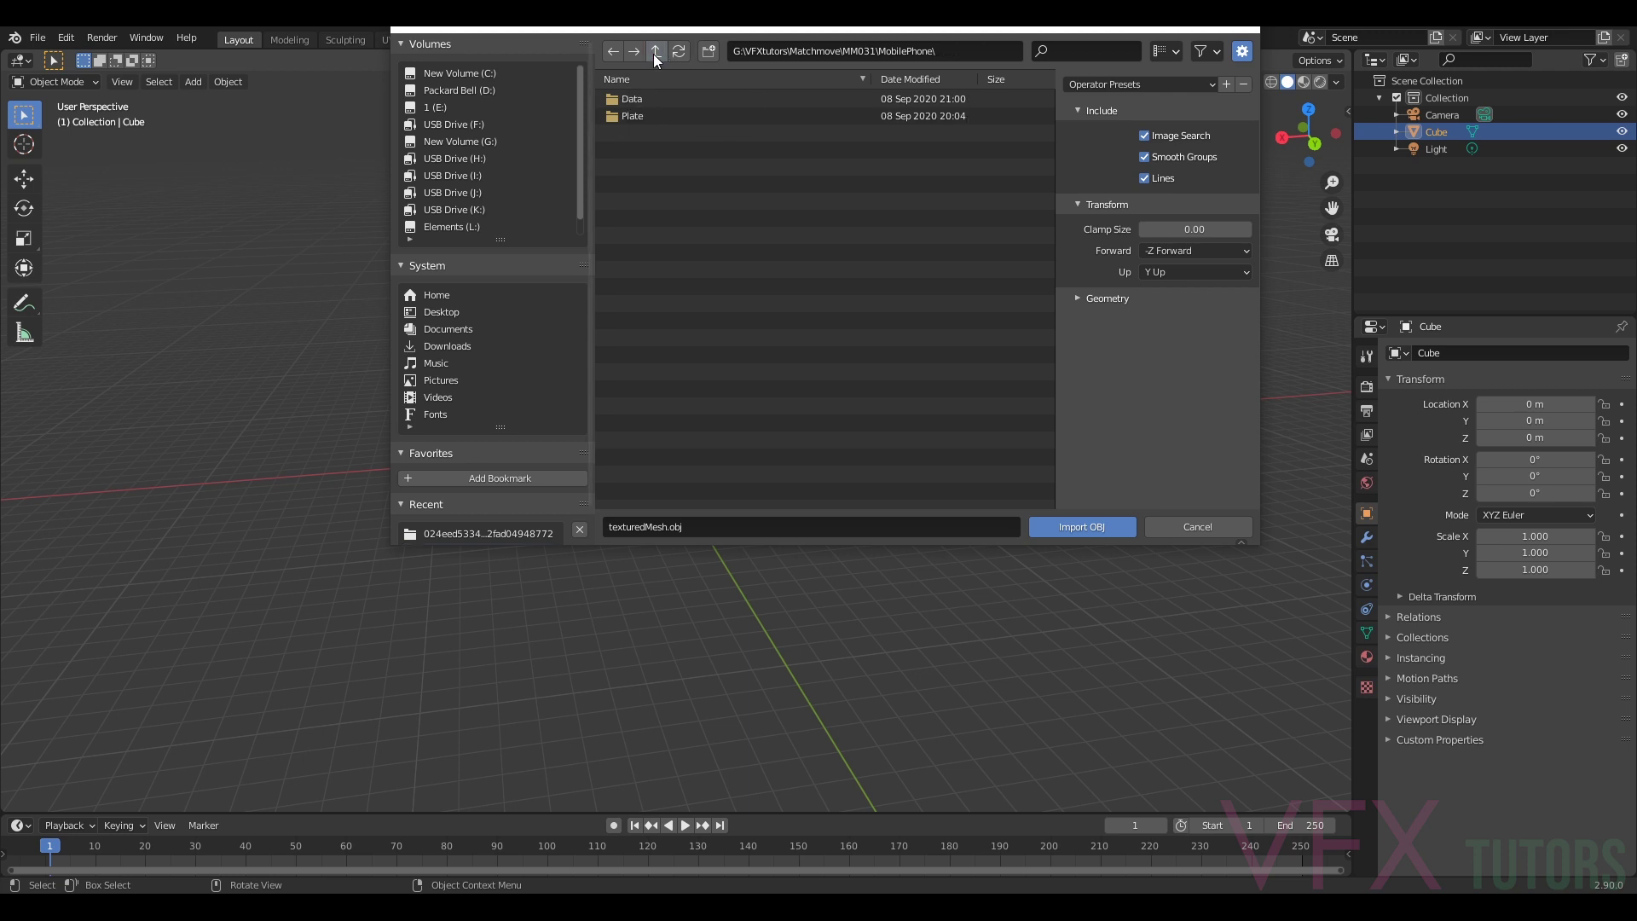
- Import texturedMesh.obj from Data\Scan\MeshroomCache\Texturing
{"action": "double_click", "coordinate": [636, 99]}
{"action": "double_click", "coordinate": [665, 135]}
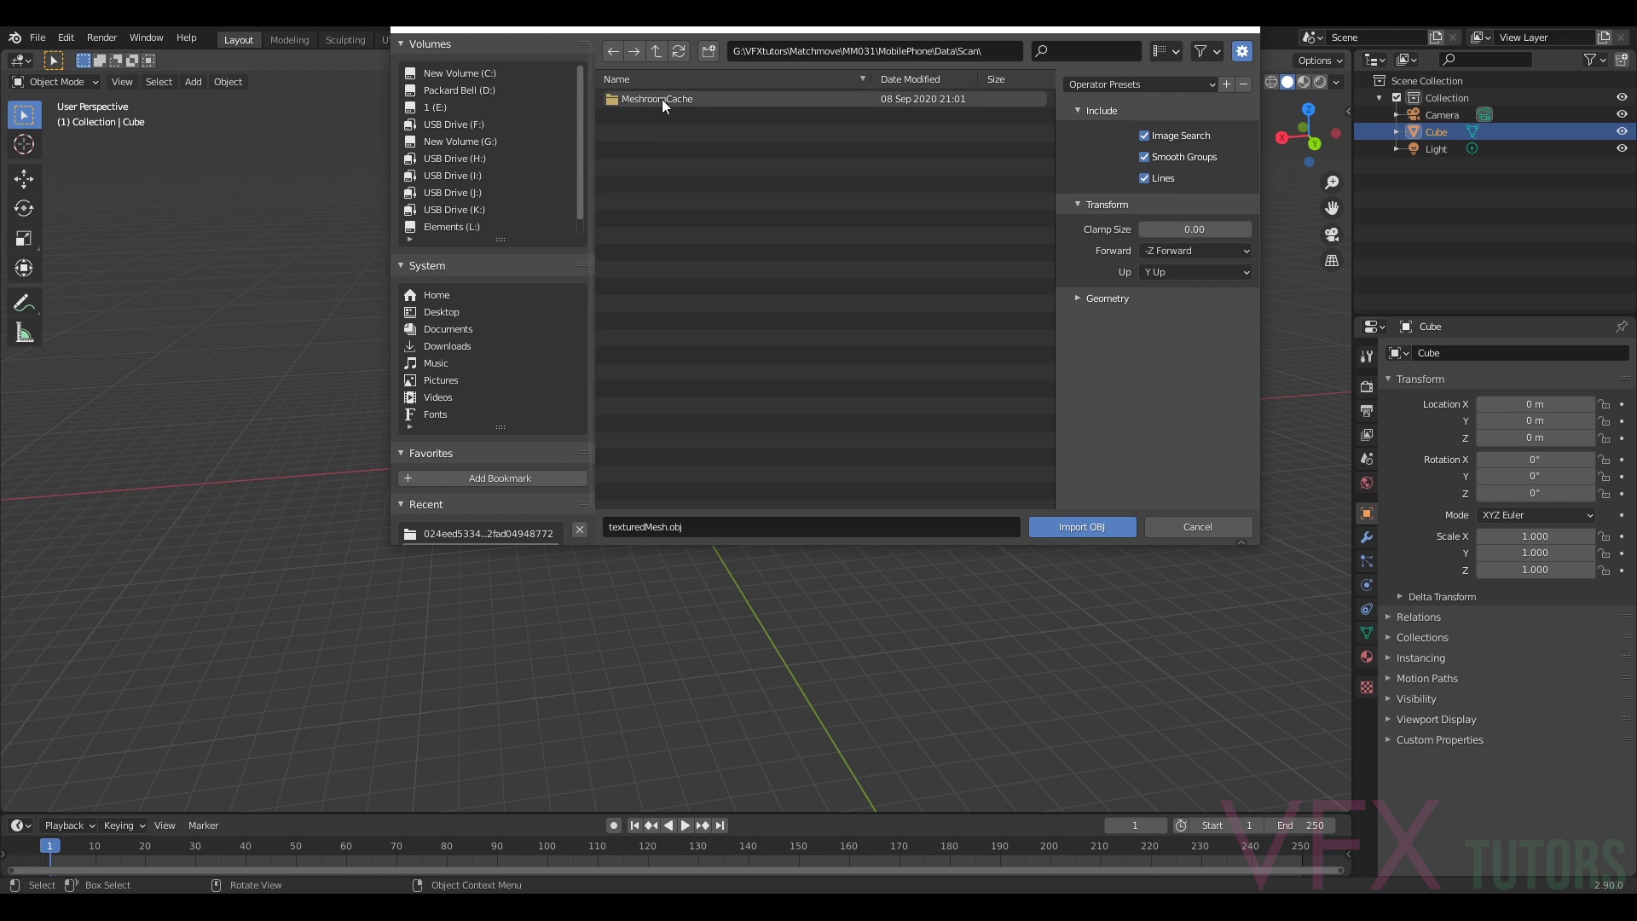
{"action": "double_click", "coordinate": [662, 99]}
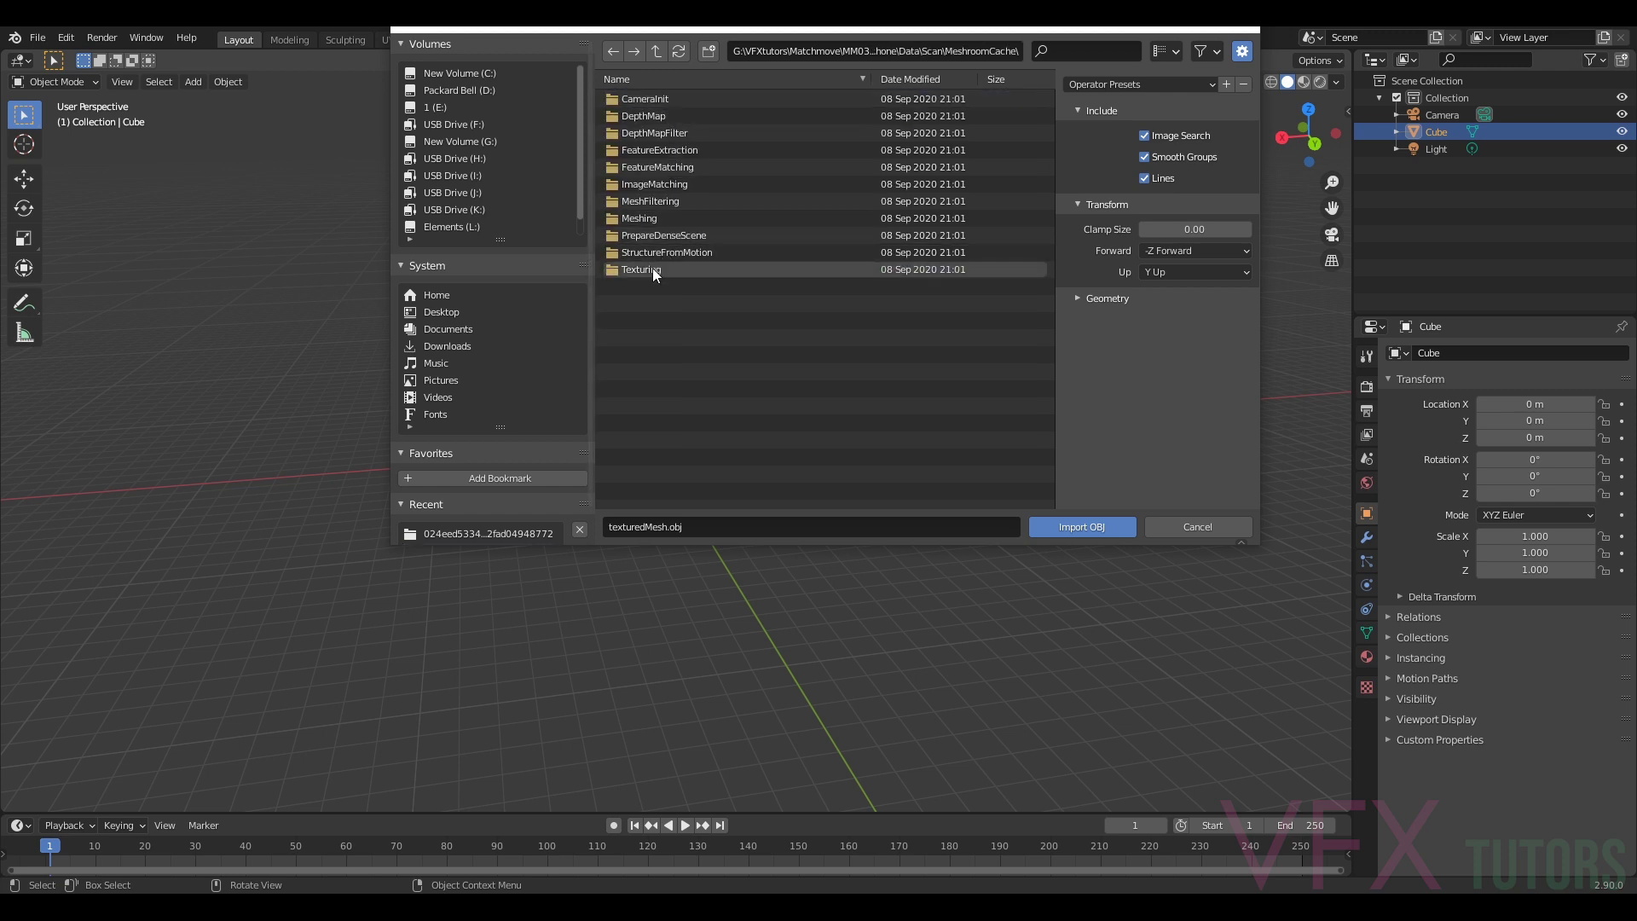
{"action": "double_click", "coordinate": [652, 269]}
{"action": "left_click", "coordinate": [701, 100]}
{"action": "double_click", "coordinate": [701, 104]}
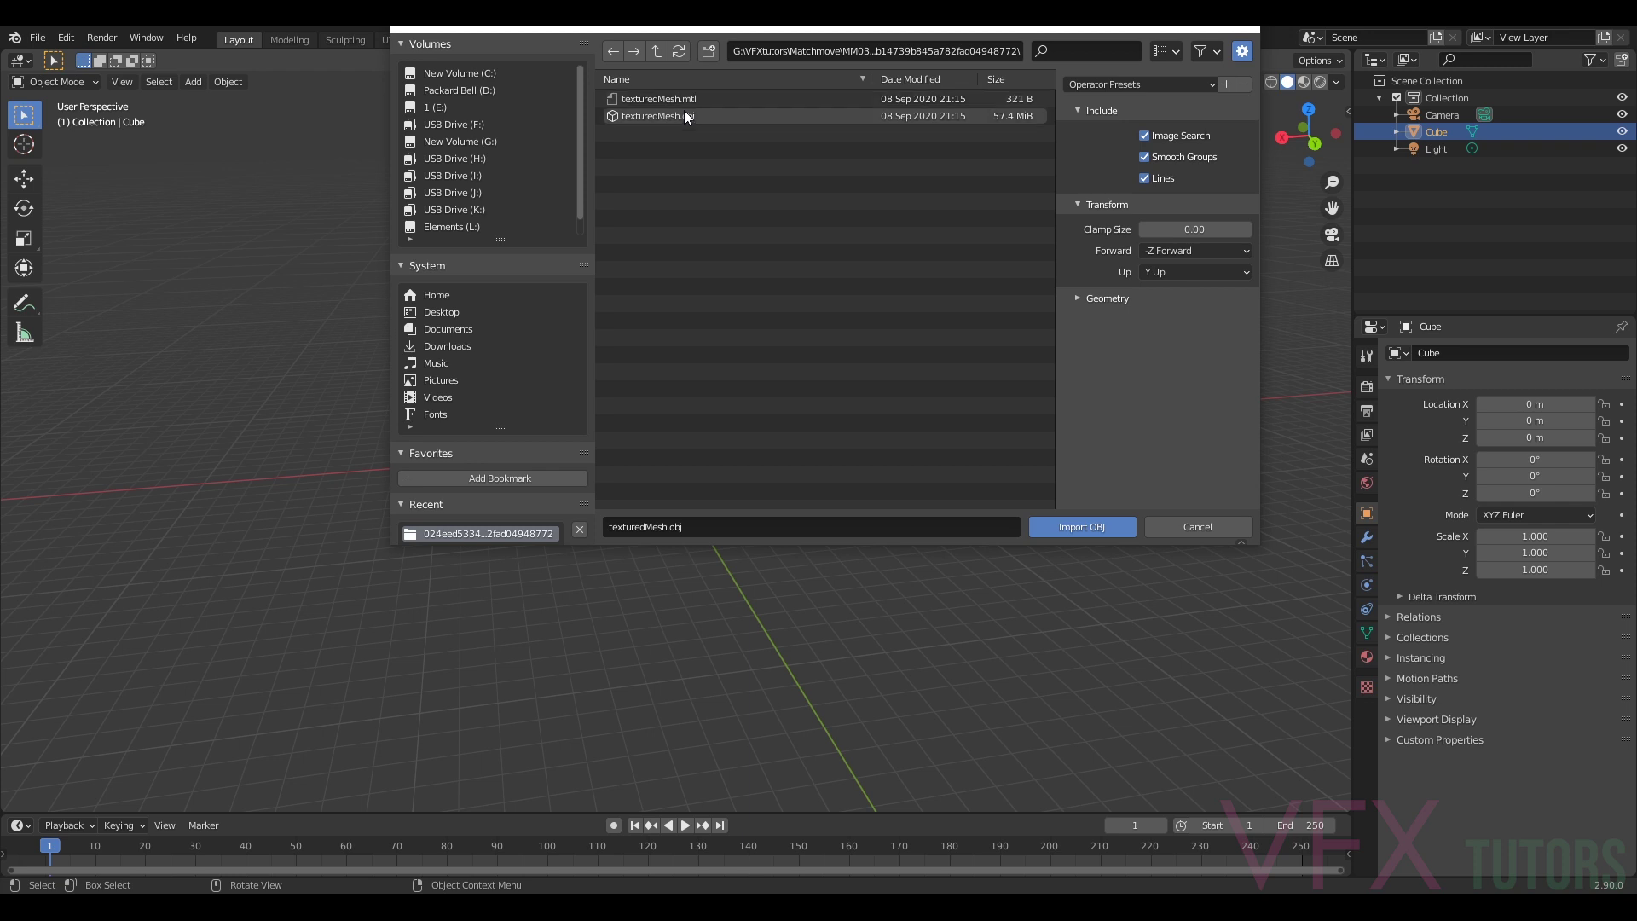
{"action": "left_click", "coordinate": [1094, 531]}
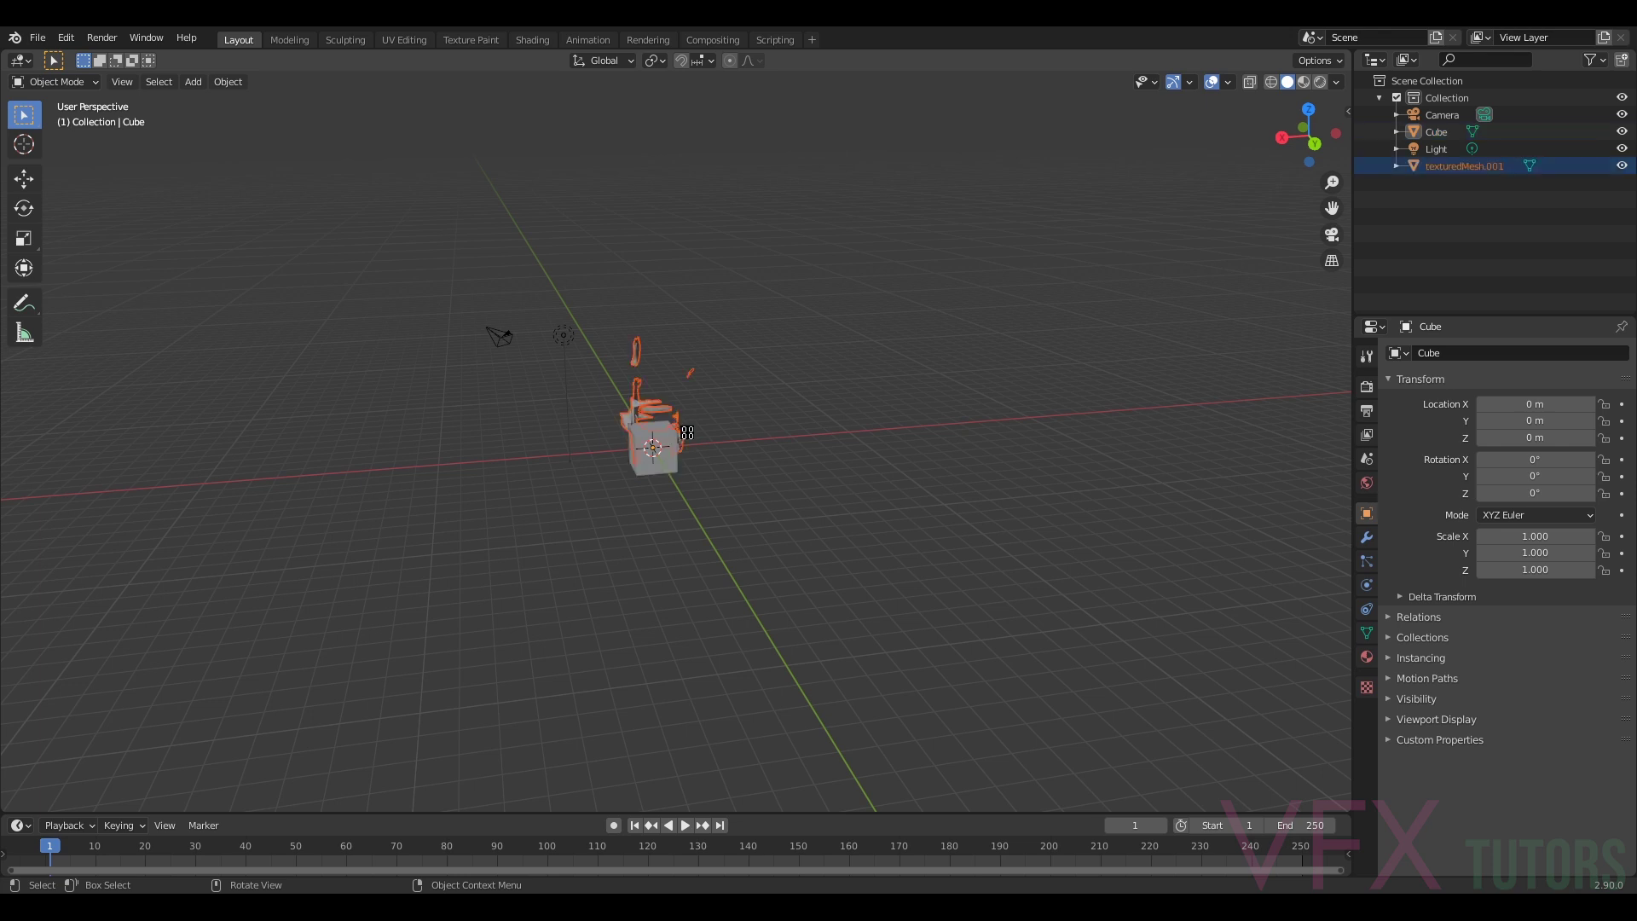
- Zoom and orbit the viewport around texturedMesh.001 and the cube
{"action": "scroll", "coordinate": [733, 431], "scroll_direction": "up", "scroll_amount": 7}
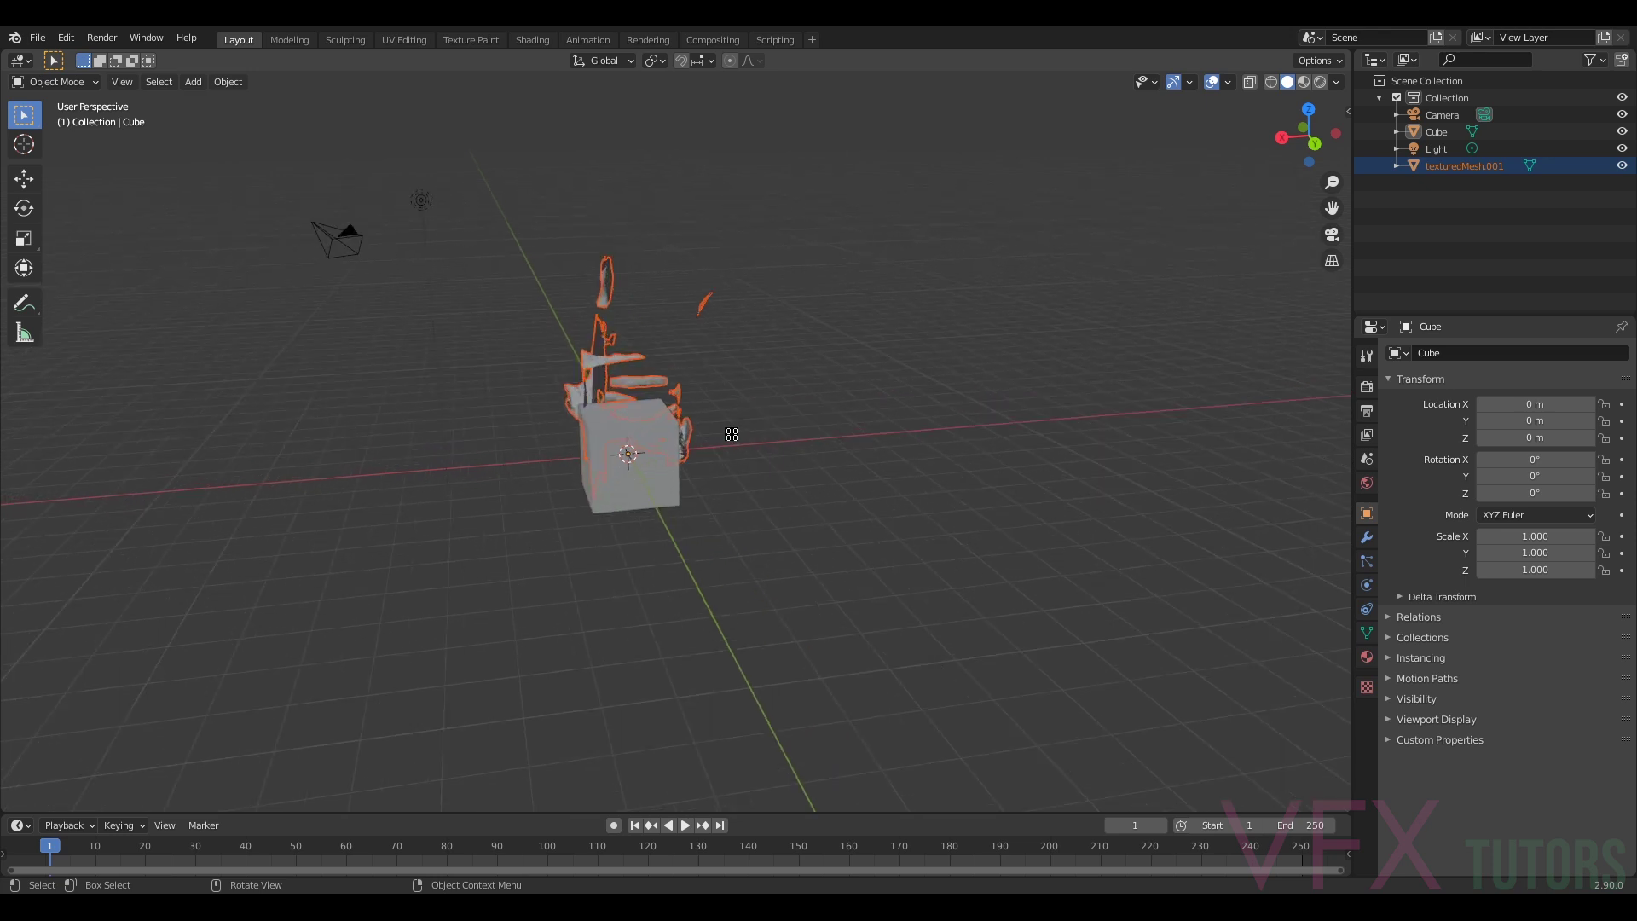
{"action": "middle_click_drag", "start_coordinate": [731, 435], "coordinate": [1128, 463]}
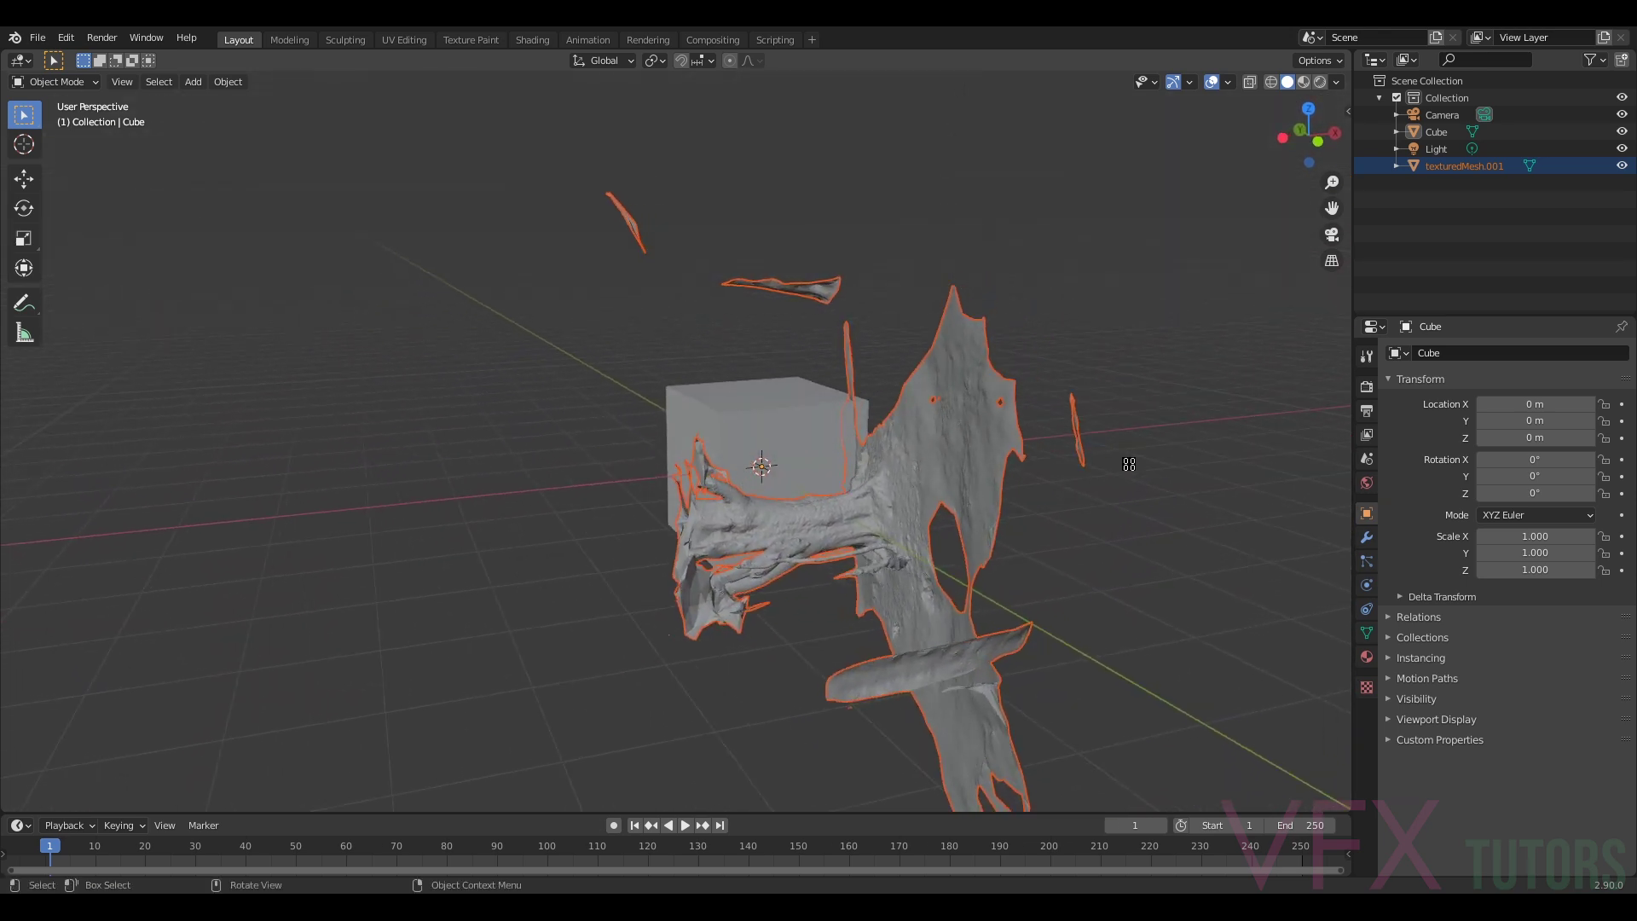
{"action": "middle_click_drag", "start_coordinate": [1123, 552], "coordinate": [647, 468]}
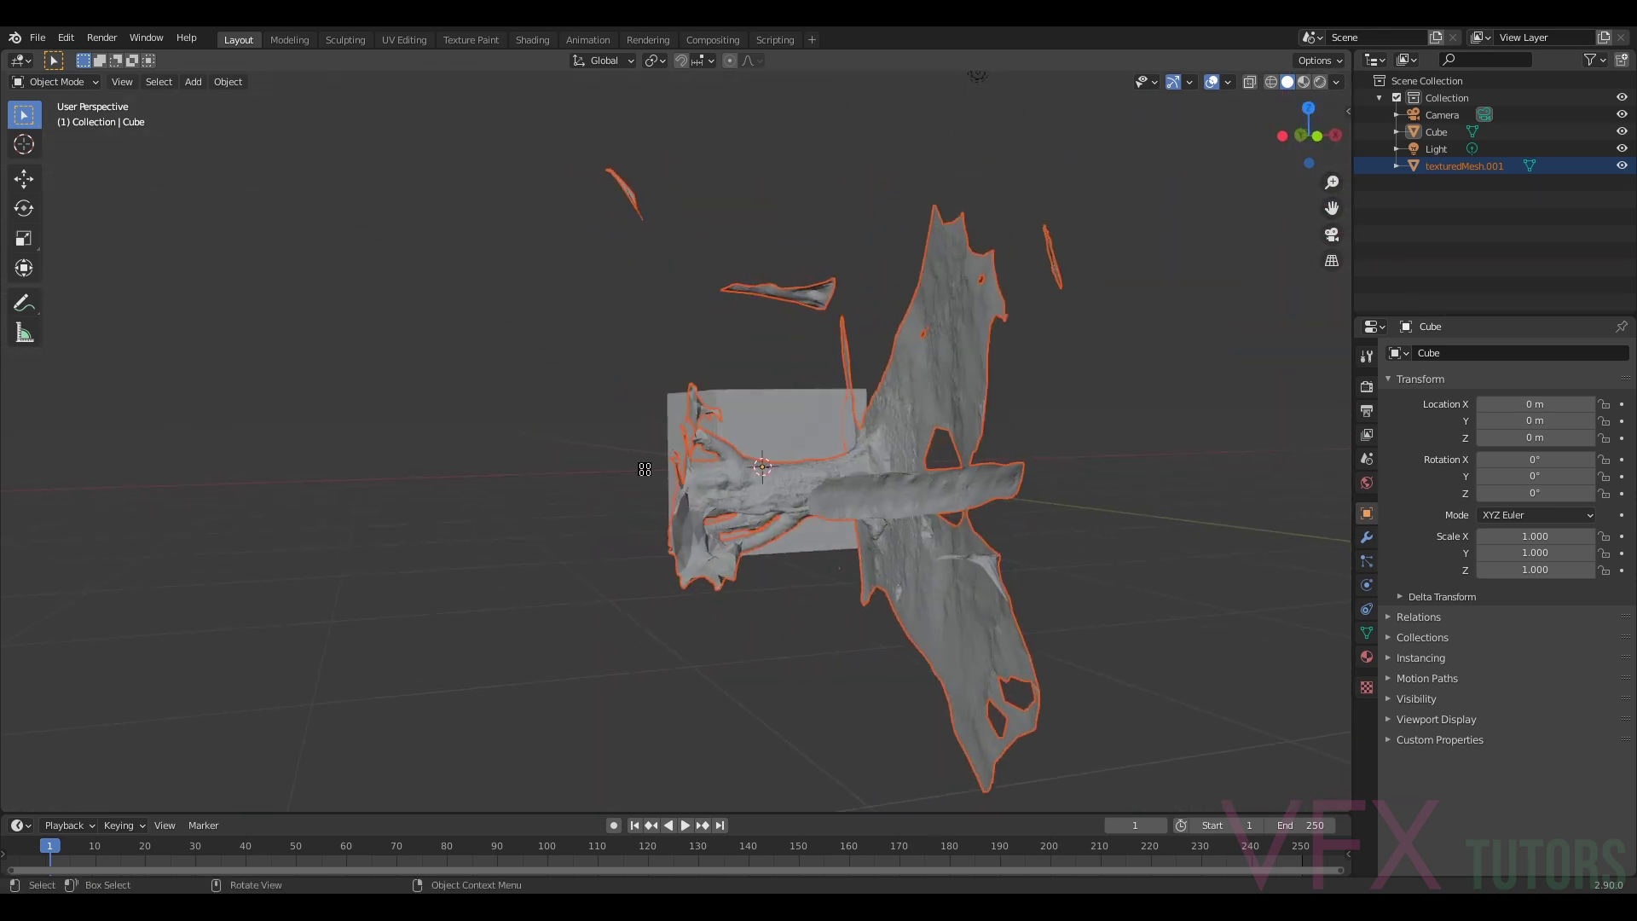
{"action": "middle_click_drag", "start_coordinate": [989, 476], "coordinate": [1123, 478]}
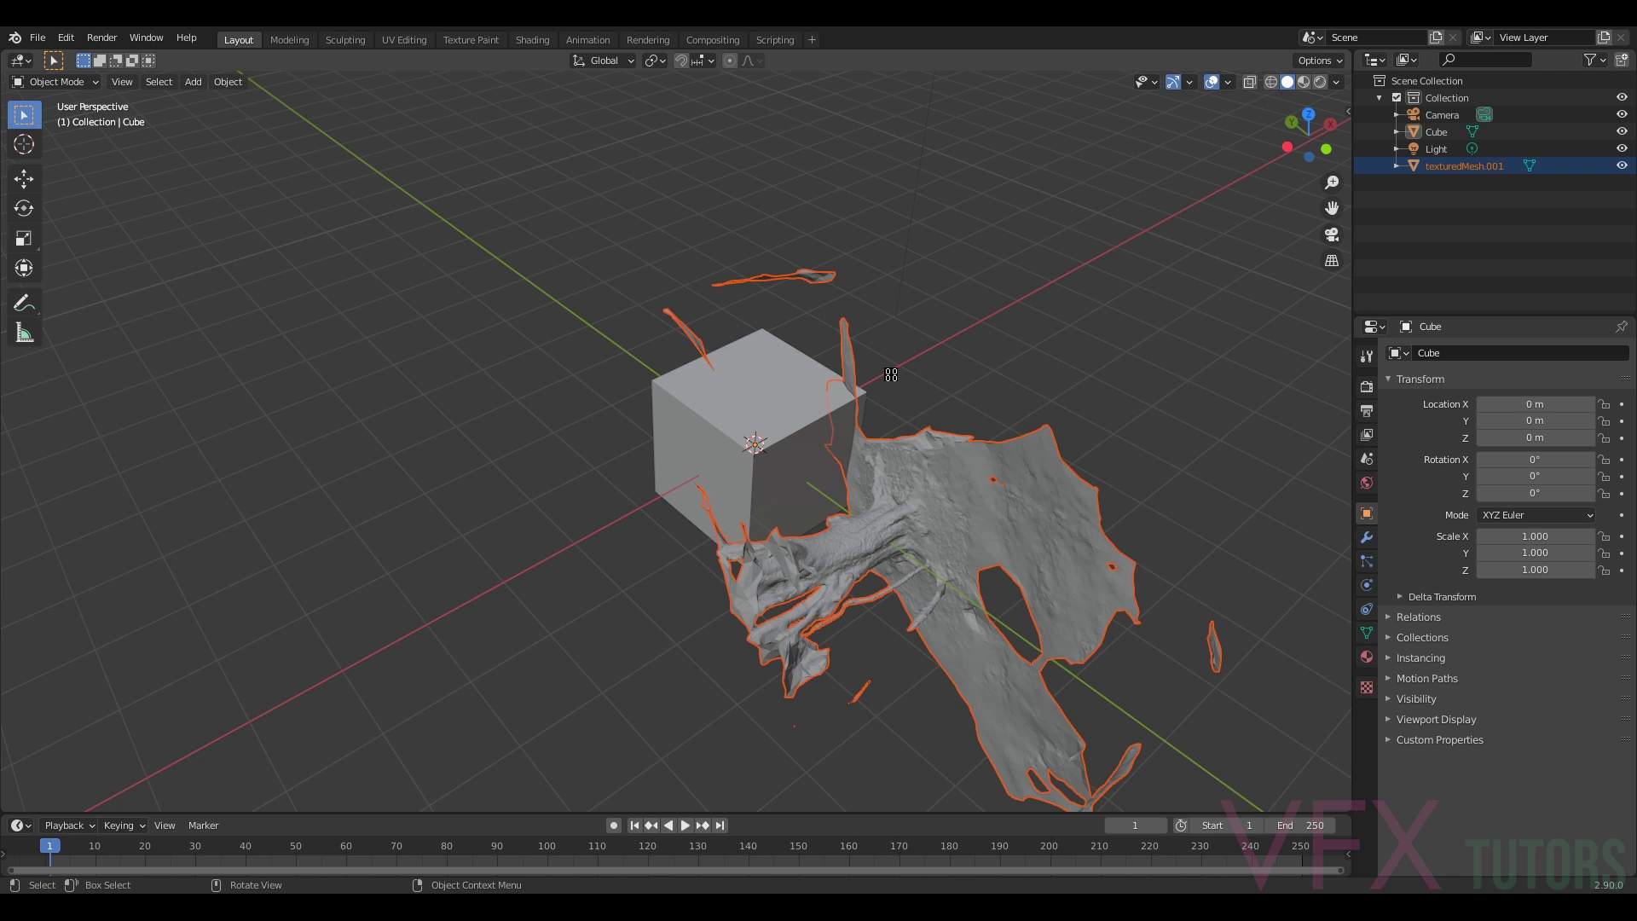
{"action": "scroll", "coordinate": [793, 377], "scroll_direction": "down", "scroll_amount": 2}
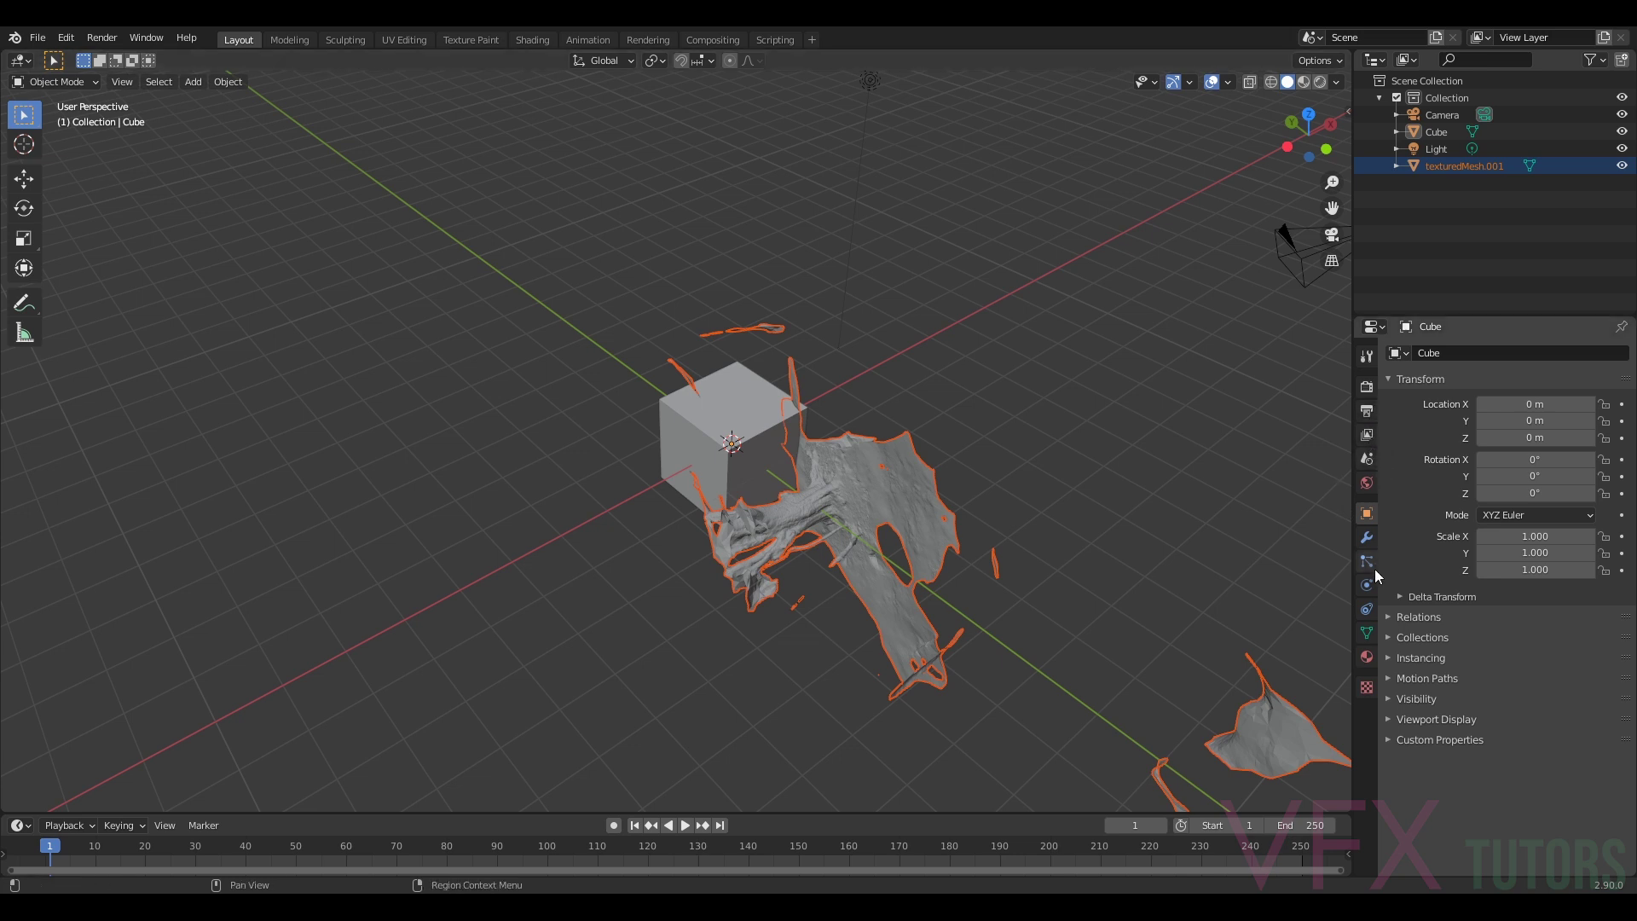
- Open the Scene Units settings and keep the length unit at Meters
{"action": "left_click", "coordinate": [1367, 458]}
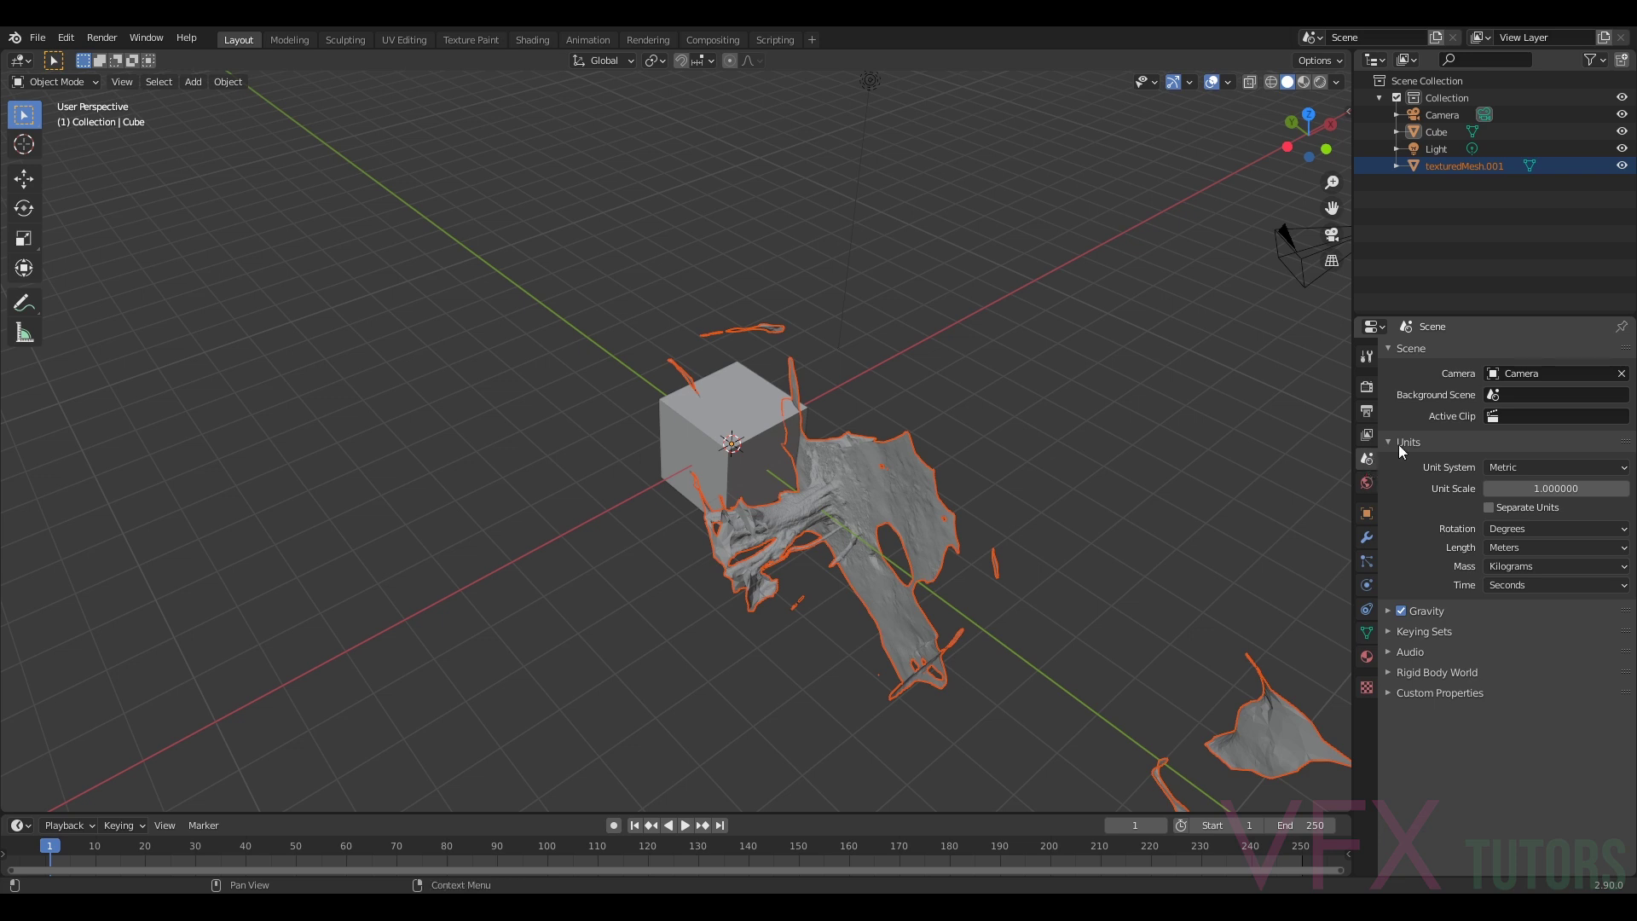
{"action": "left_click", "coordinate": [1398, 442]}
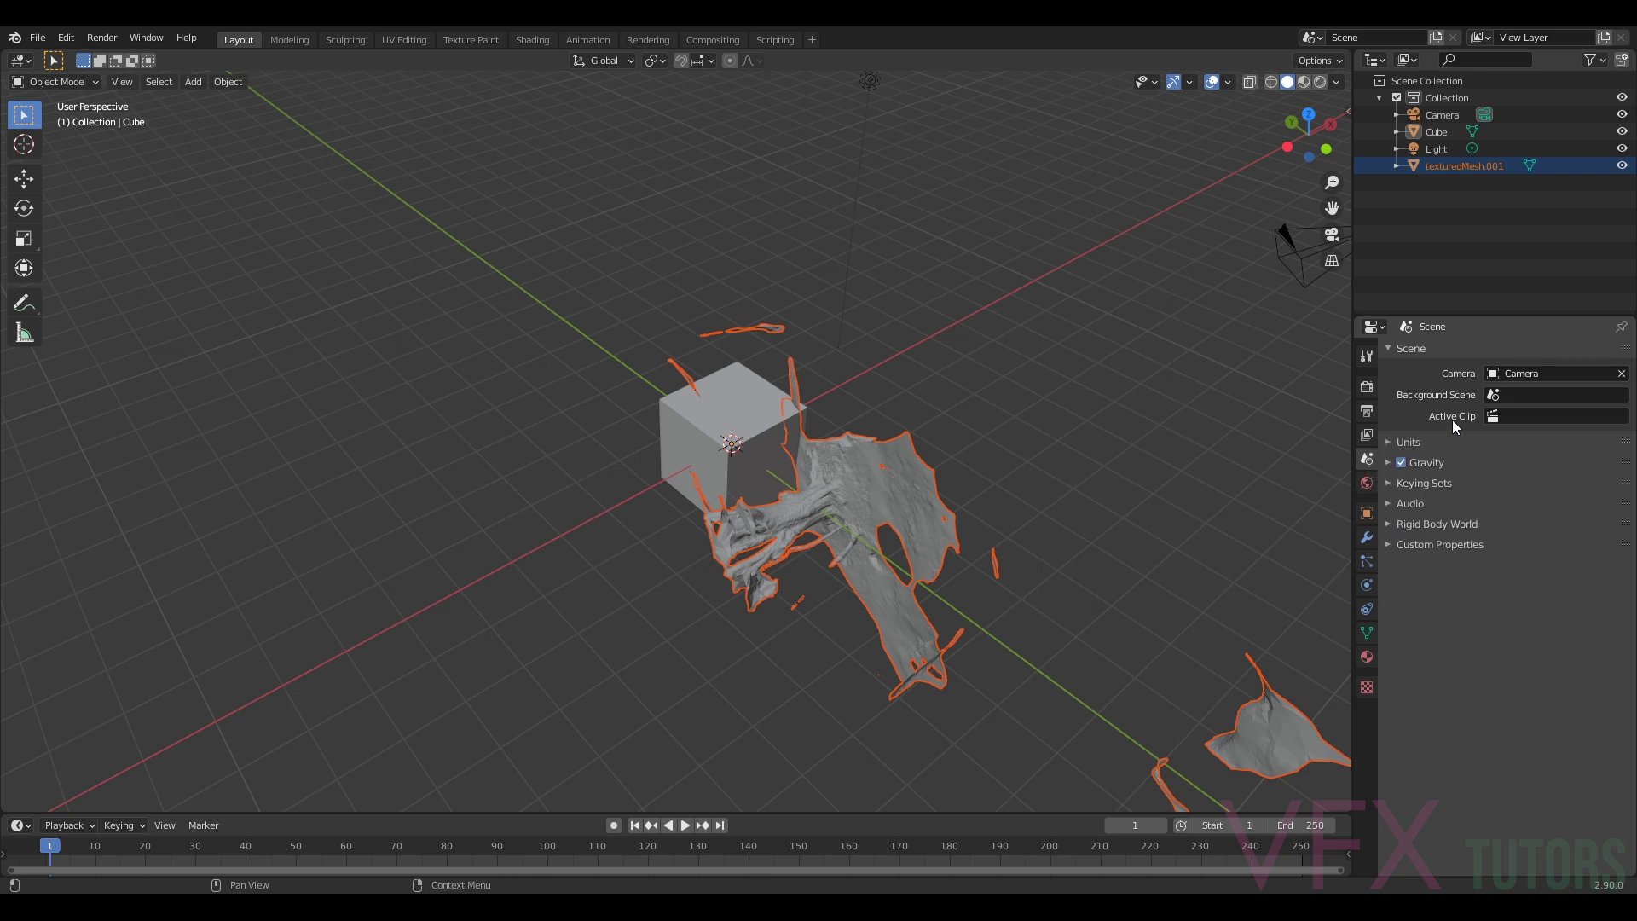
{"action": "left_click", "coordinate": [1397, 439]}
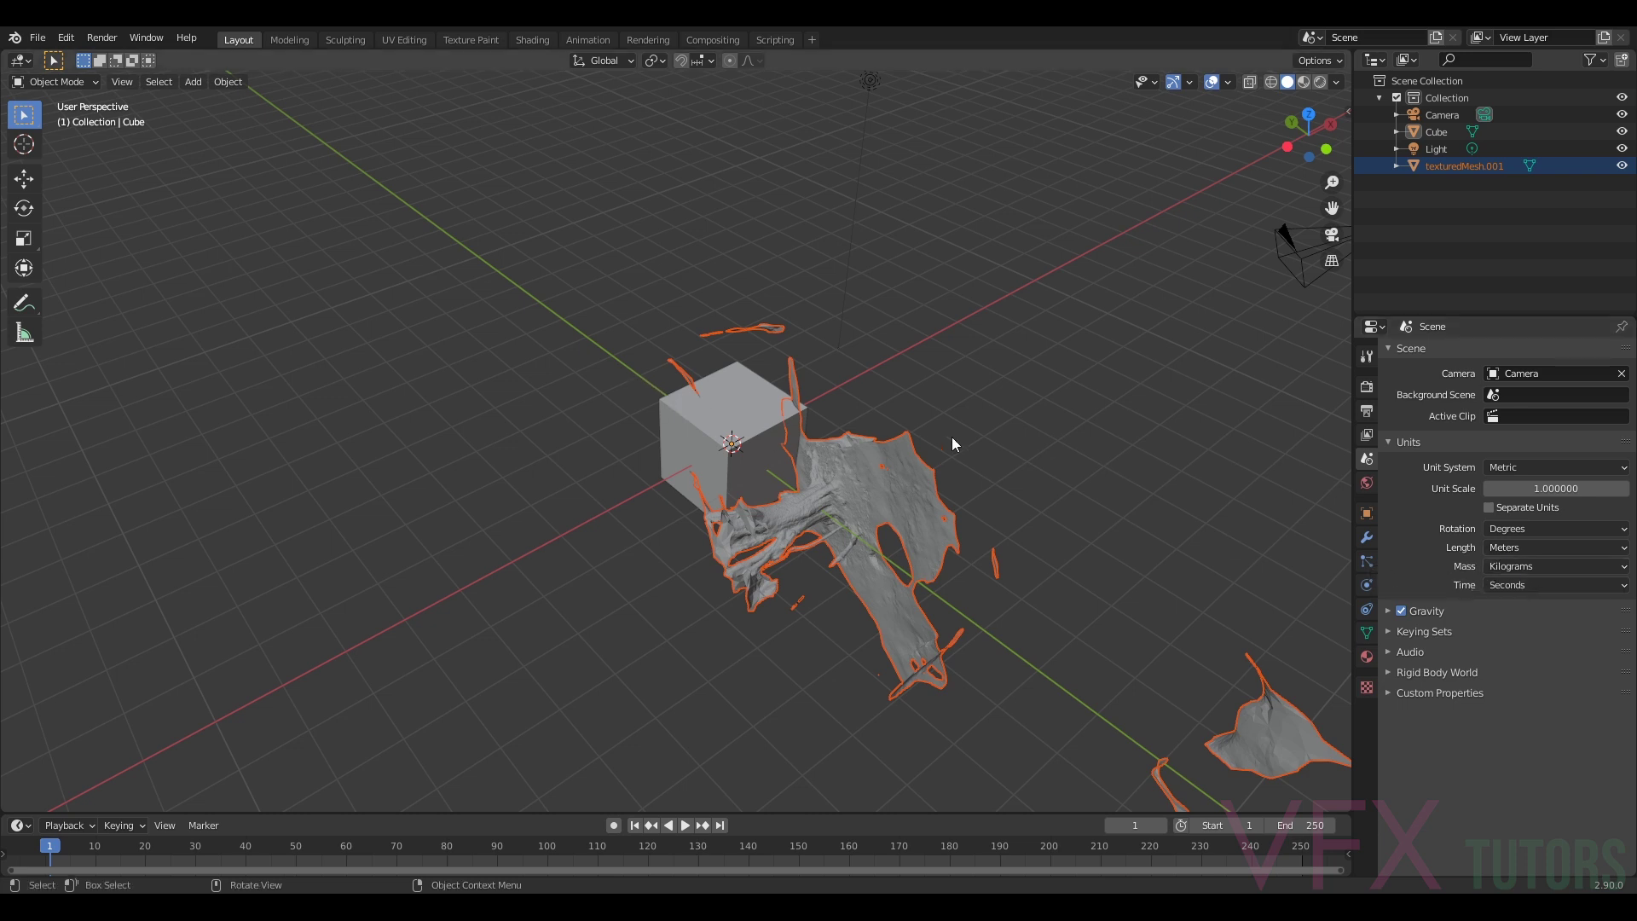
{"action": "middle_click_drag", "start_coordinate": [932, 467], "coordinate": [904, 473]}
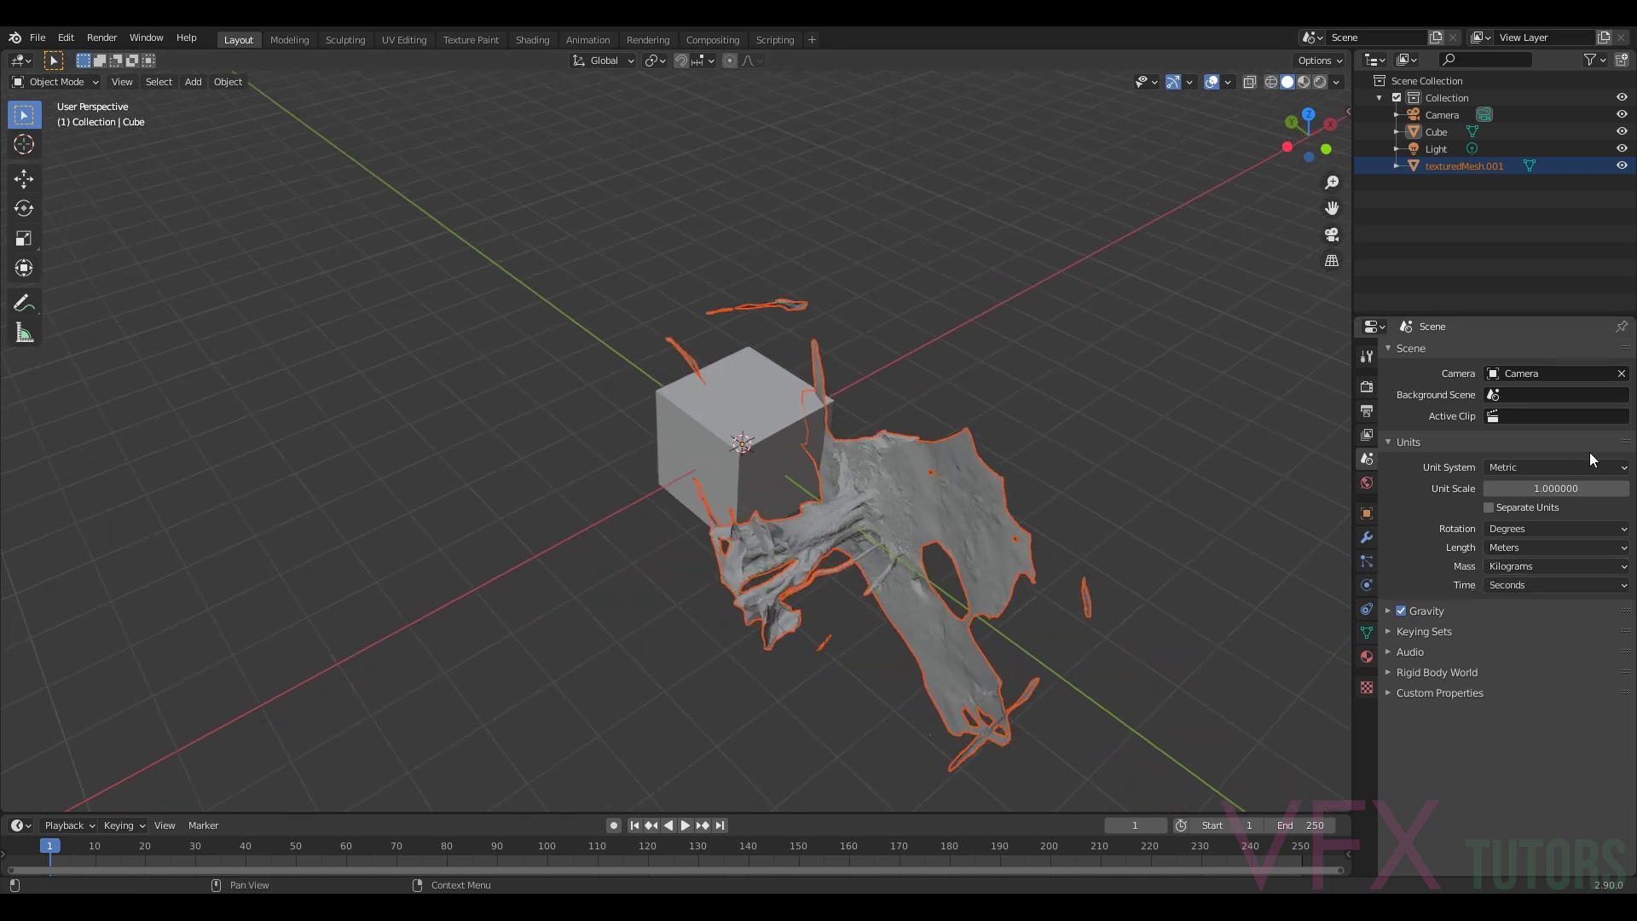
{"action": "left_click", "coordinate": [1506, 546]}
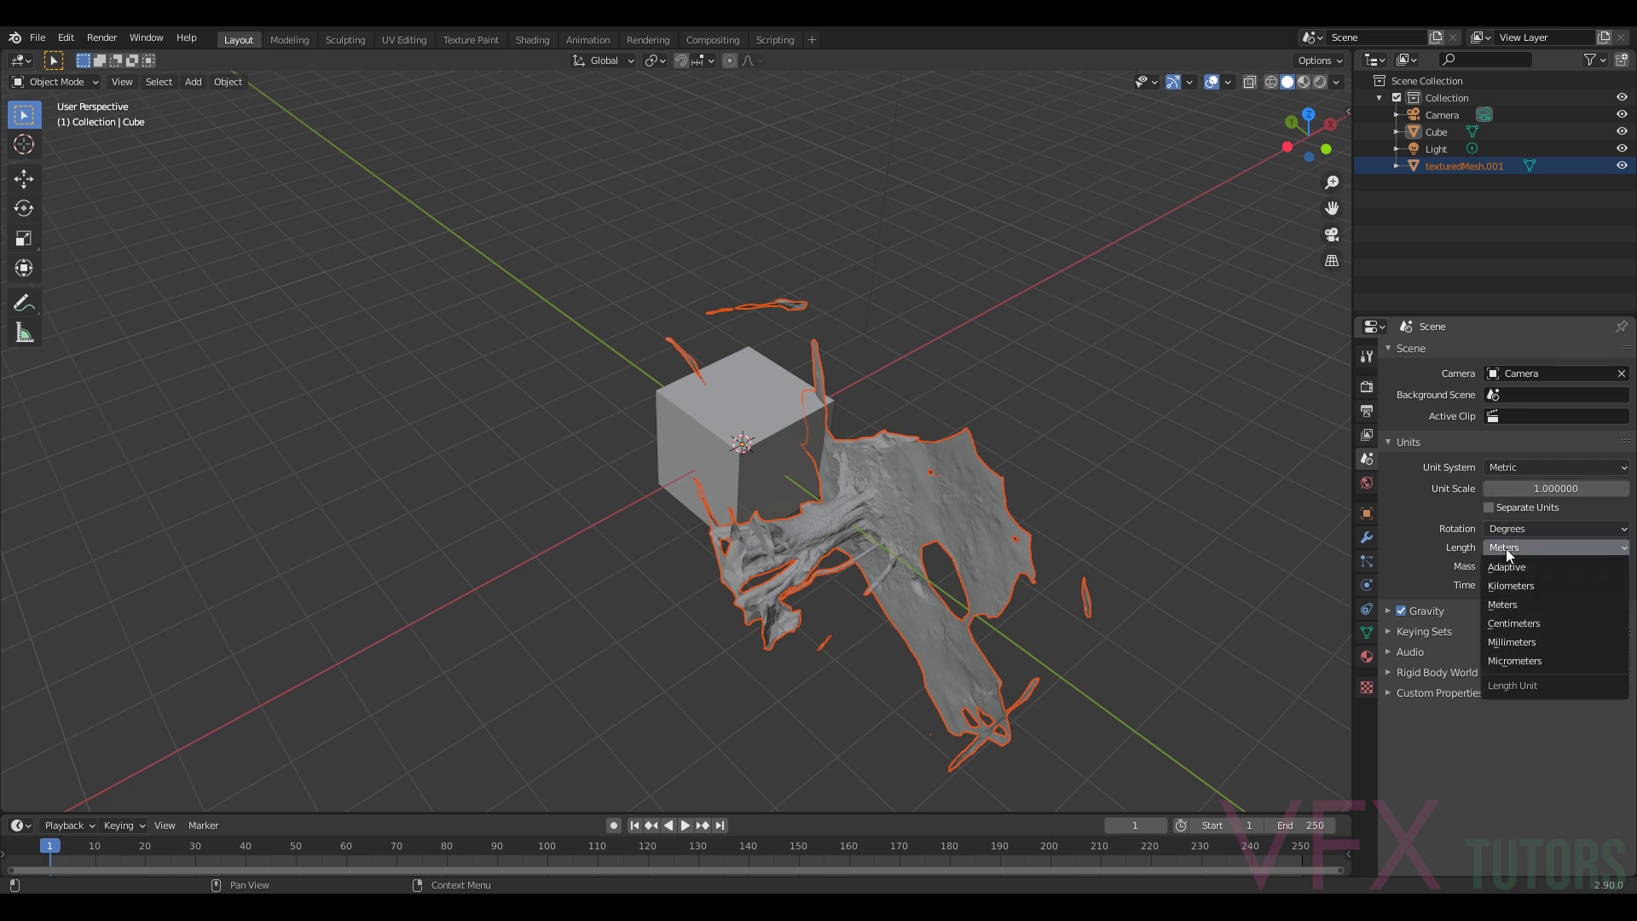
{"action": "left_click", "coordinate": [1517, 619]}
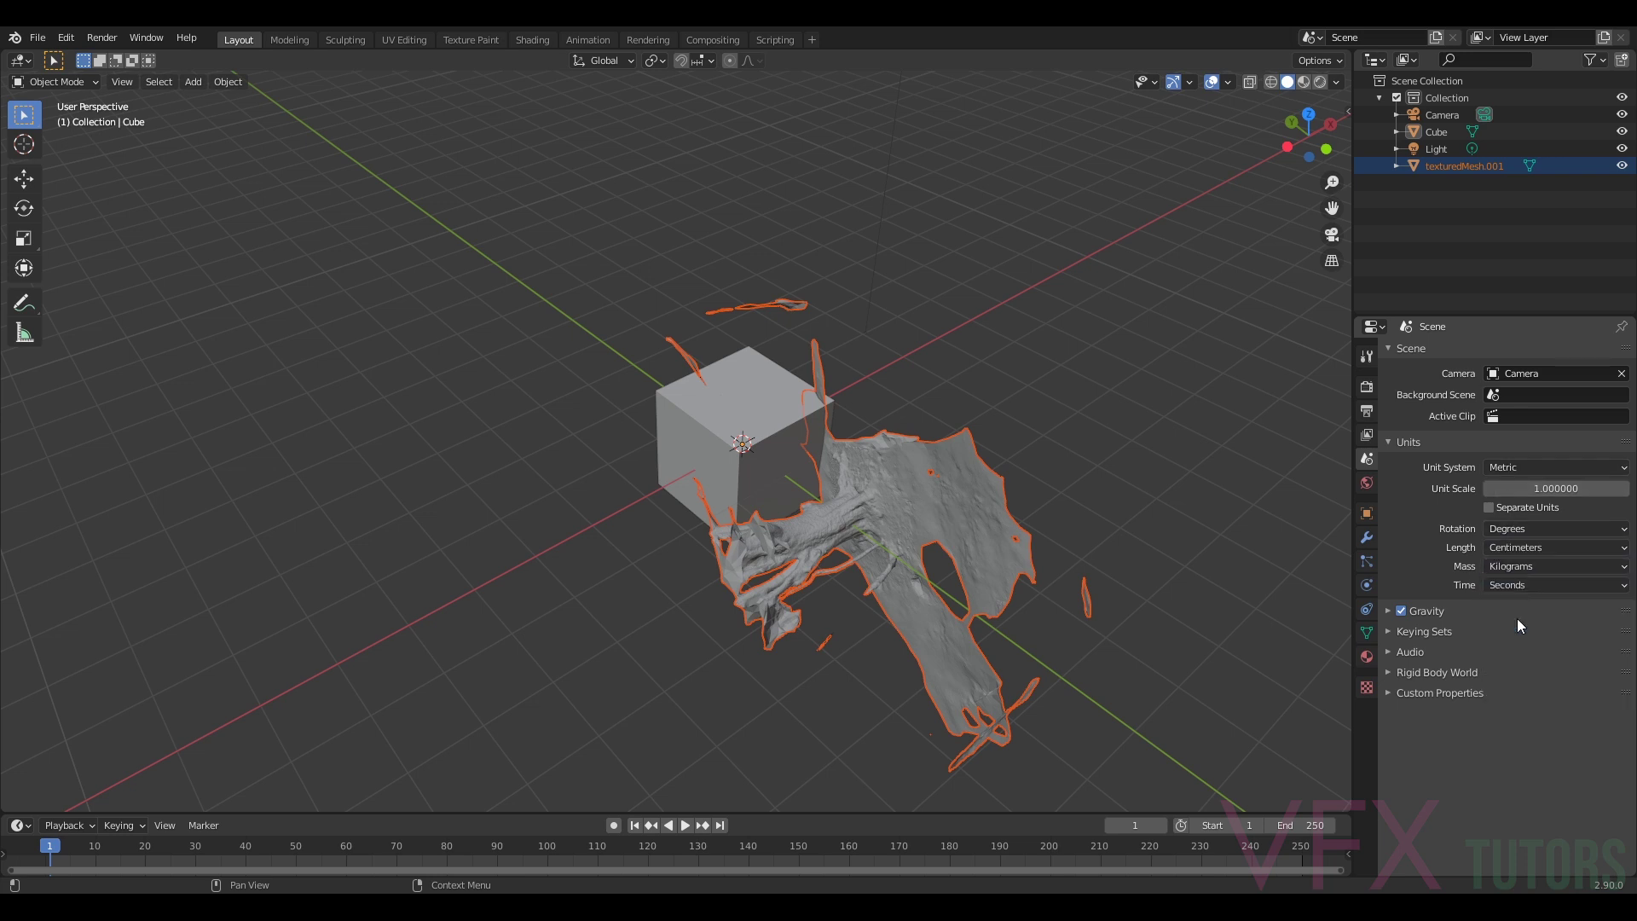
{"action": "left_click", "coordinate": [1515, 553]}
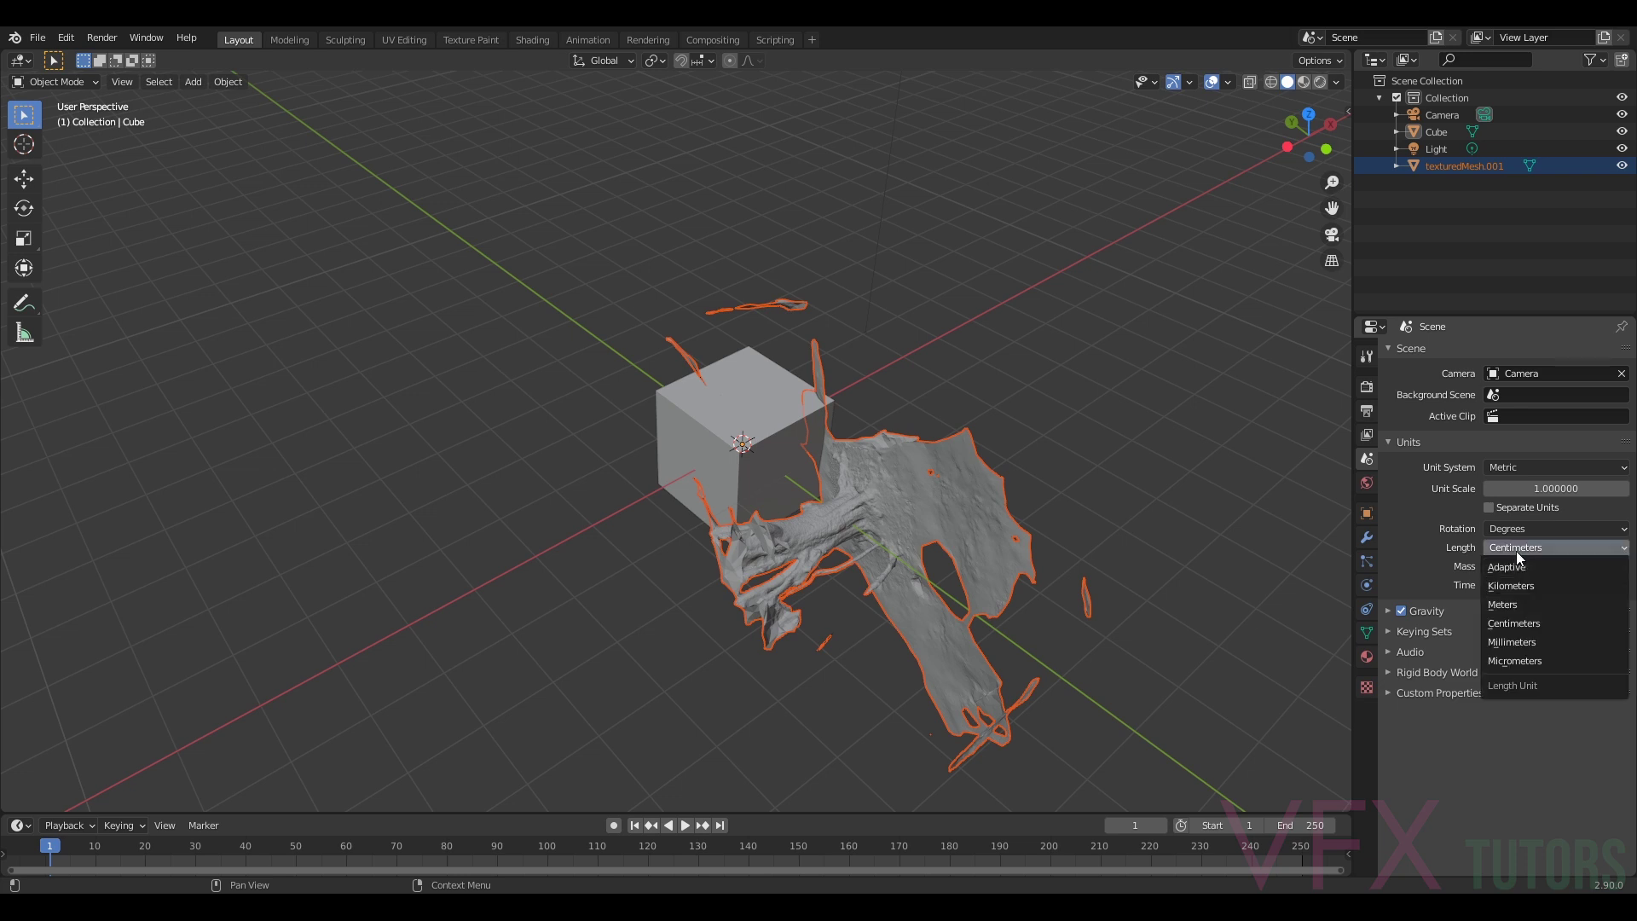
{"action": "left_click", "coordinate": [1518, 602]}
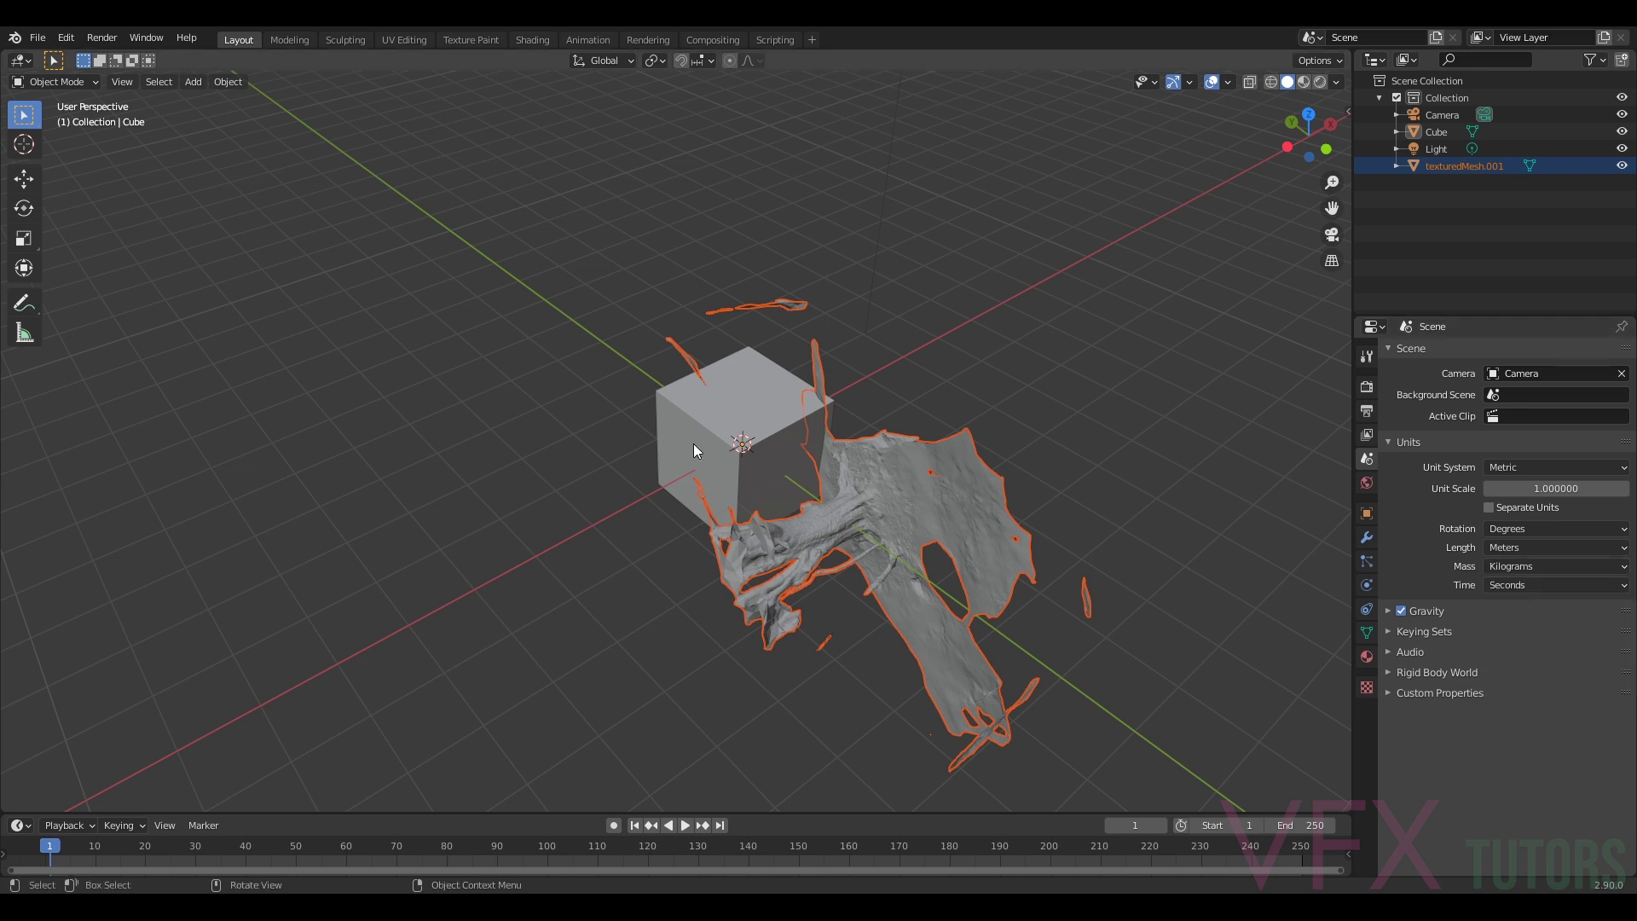
- Set the scene's unit system to Metric
{"action": "scroll", "coordinate": [698, 421], "scroll_direction": "down", "scroll_amount": 2}
{"action": "middle_click_drag", "start_coordinate": [697, 452], "coordinate": [805, 467]}
{"action": "scroll", "coordinate": [853, 460], "scroll_direction": "up", "scroll_amount": 2}
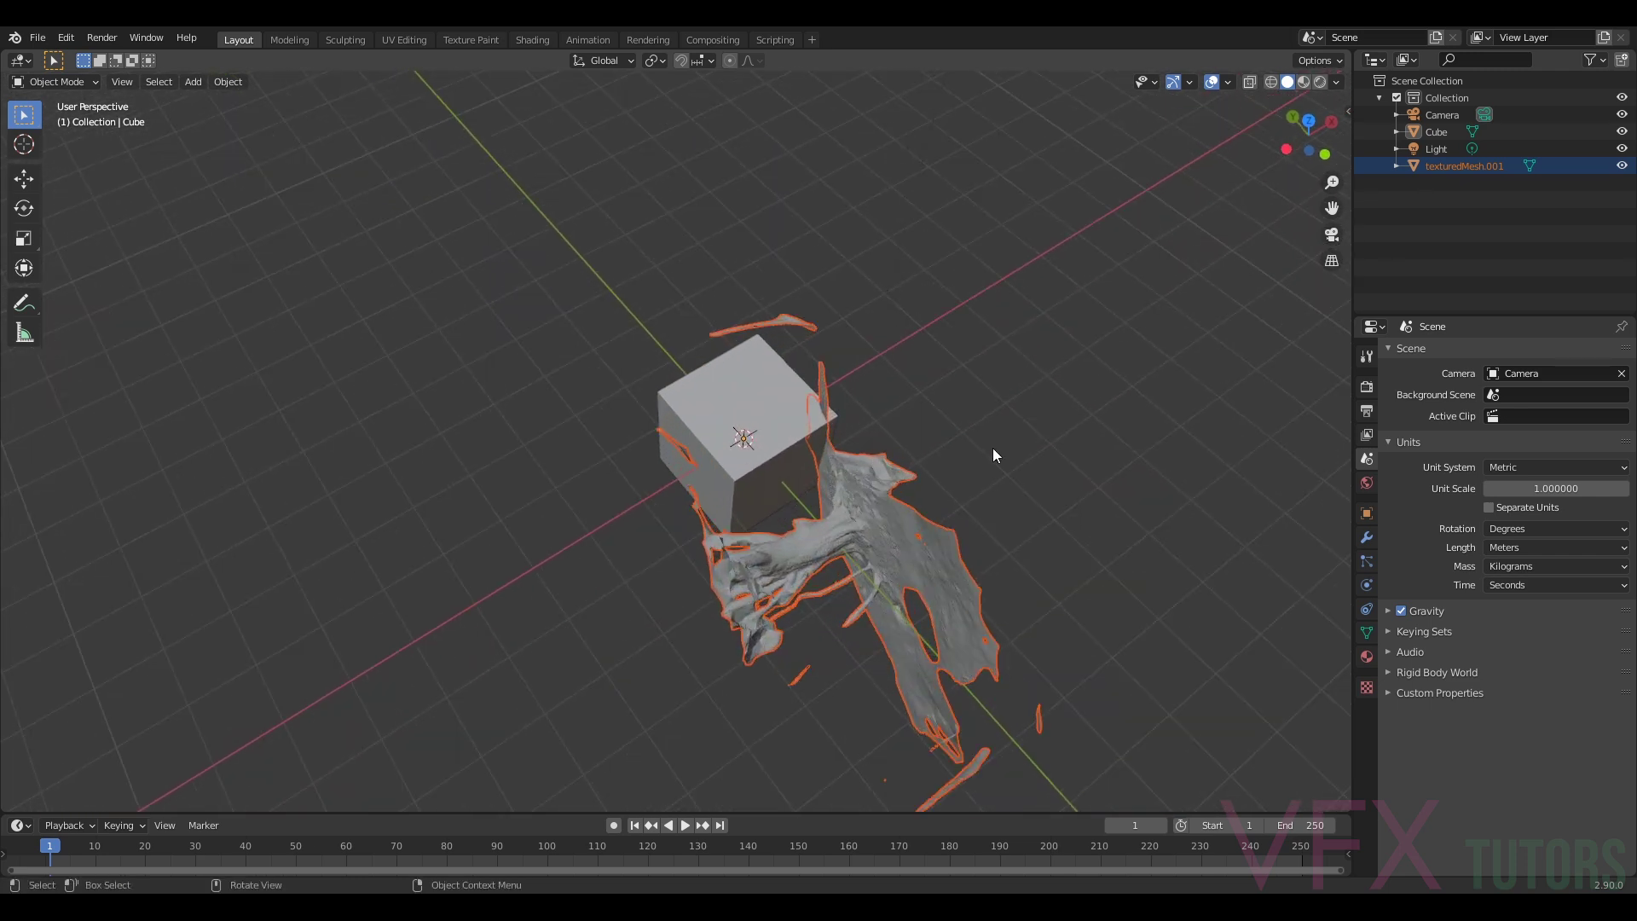
{"action": "left_click", "coordinate": [1511, 467]}
{"action": "left_click", "coordinate": [1514, 524]}
{"action": "left_click", "coordinate": [1526, 470]}
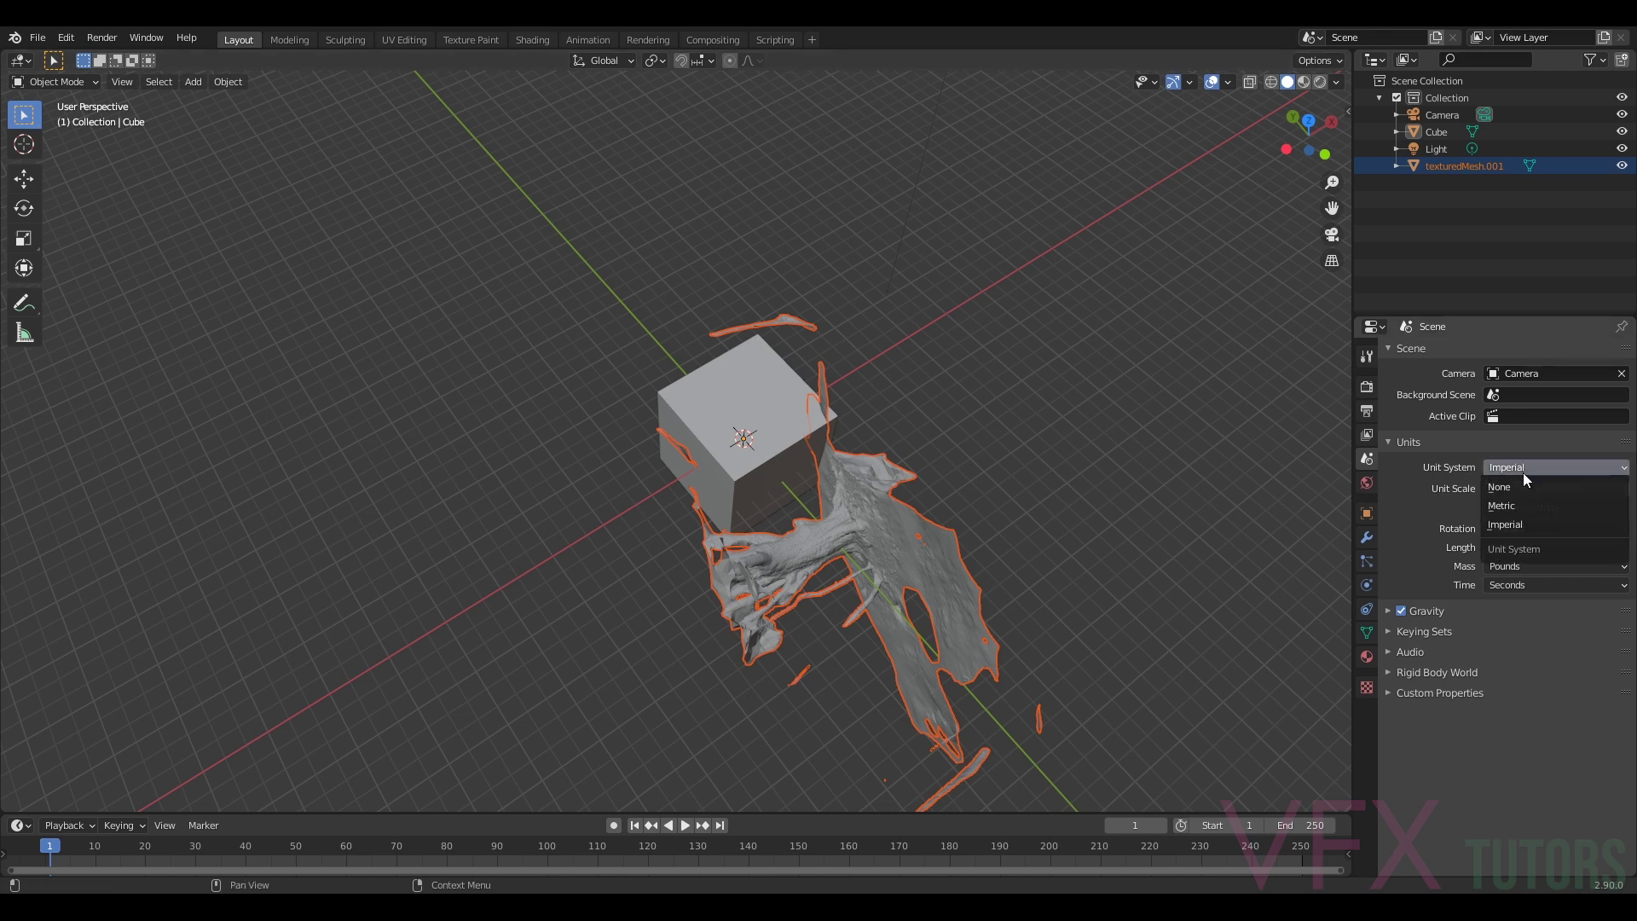
{"action": "left_click", "coordinate": [1530, 508]}
{"action": "middle_click_drag", "start_coordinate": [1030, 435], "coordinate": [866, 362]}
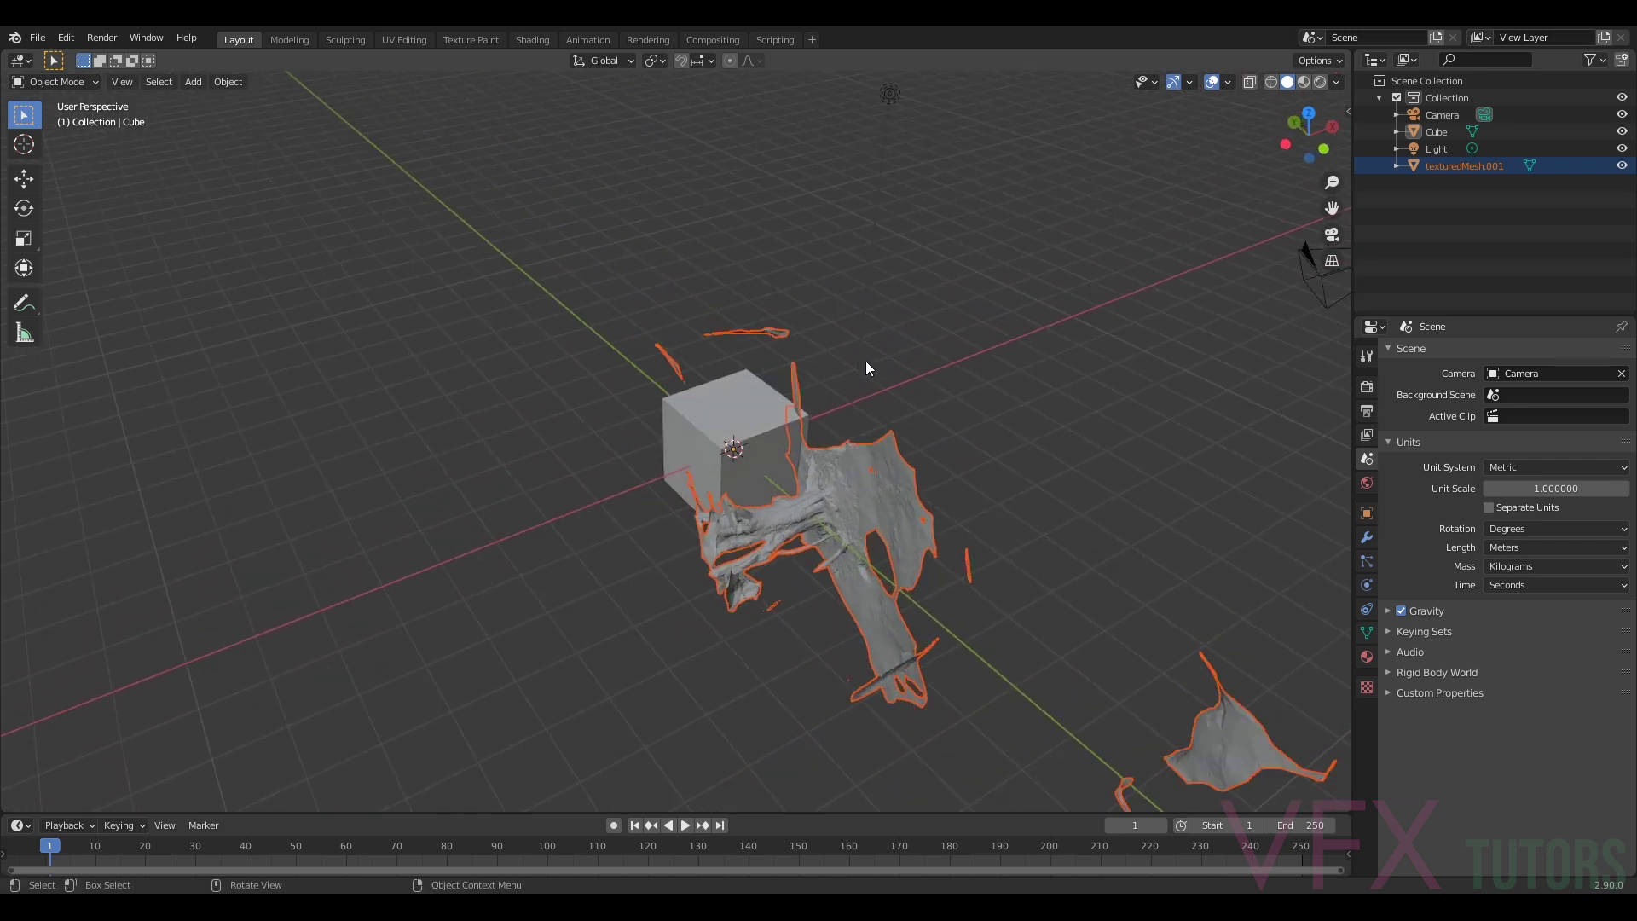
- Hide the Cube and select the tree scan mesh
{"action": "left_click", "coordinate": [1450, 131]}
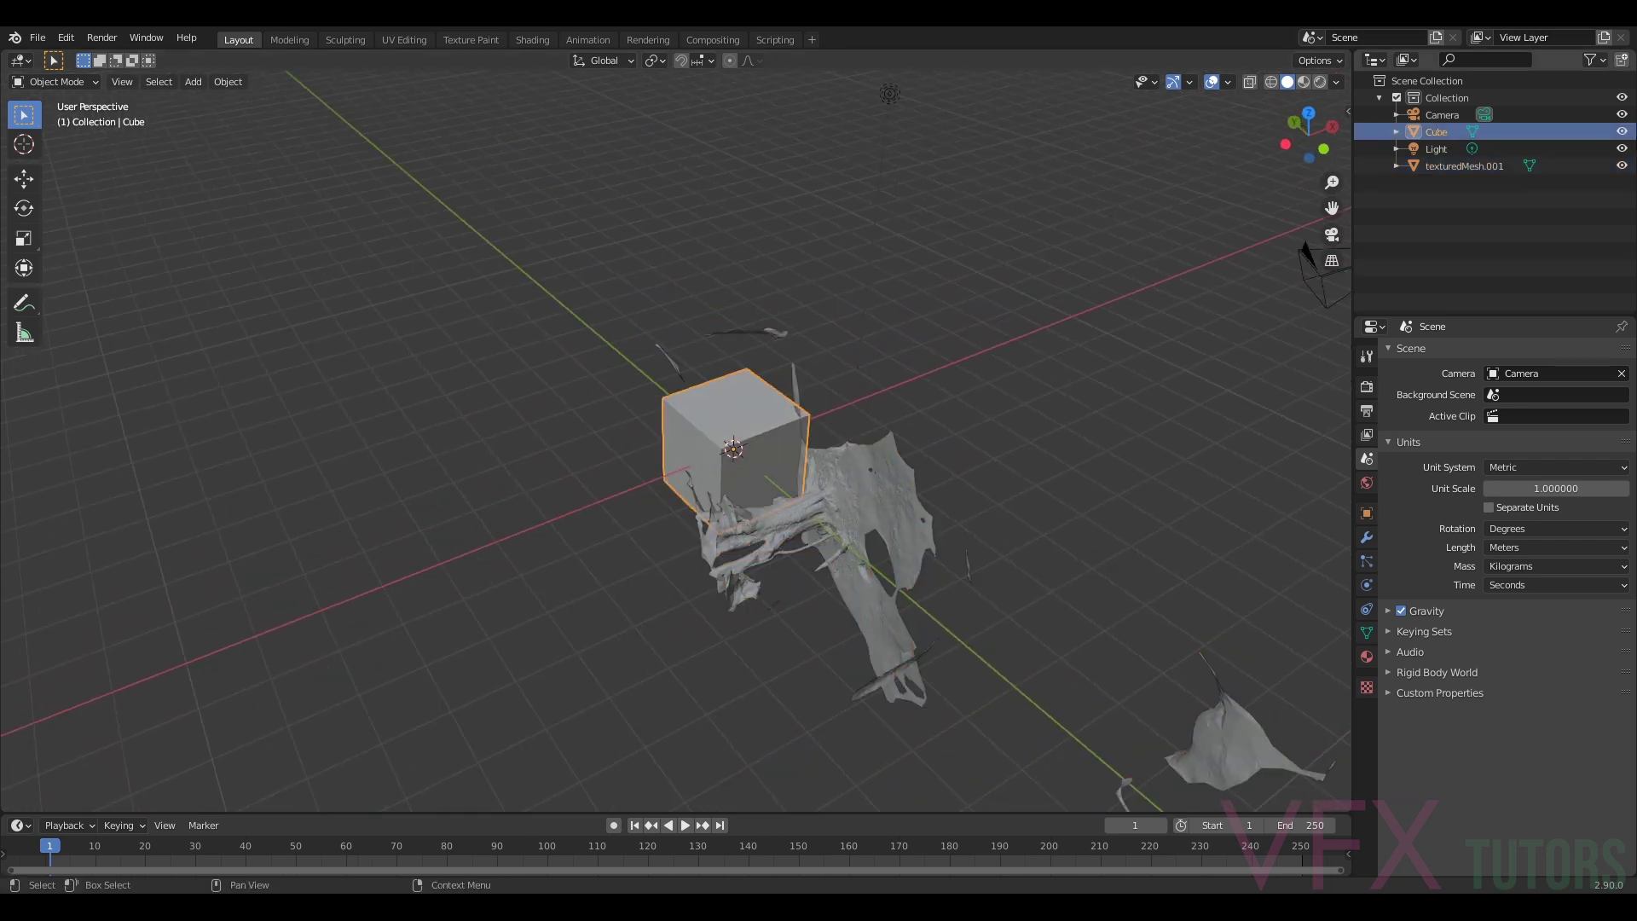
{"action": "left_click", "coordinate": [1622, 131]}
{"action": "left_click", "coordinate": [1367, 355]}
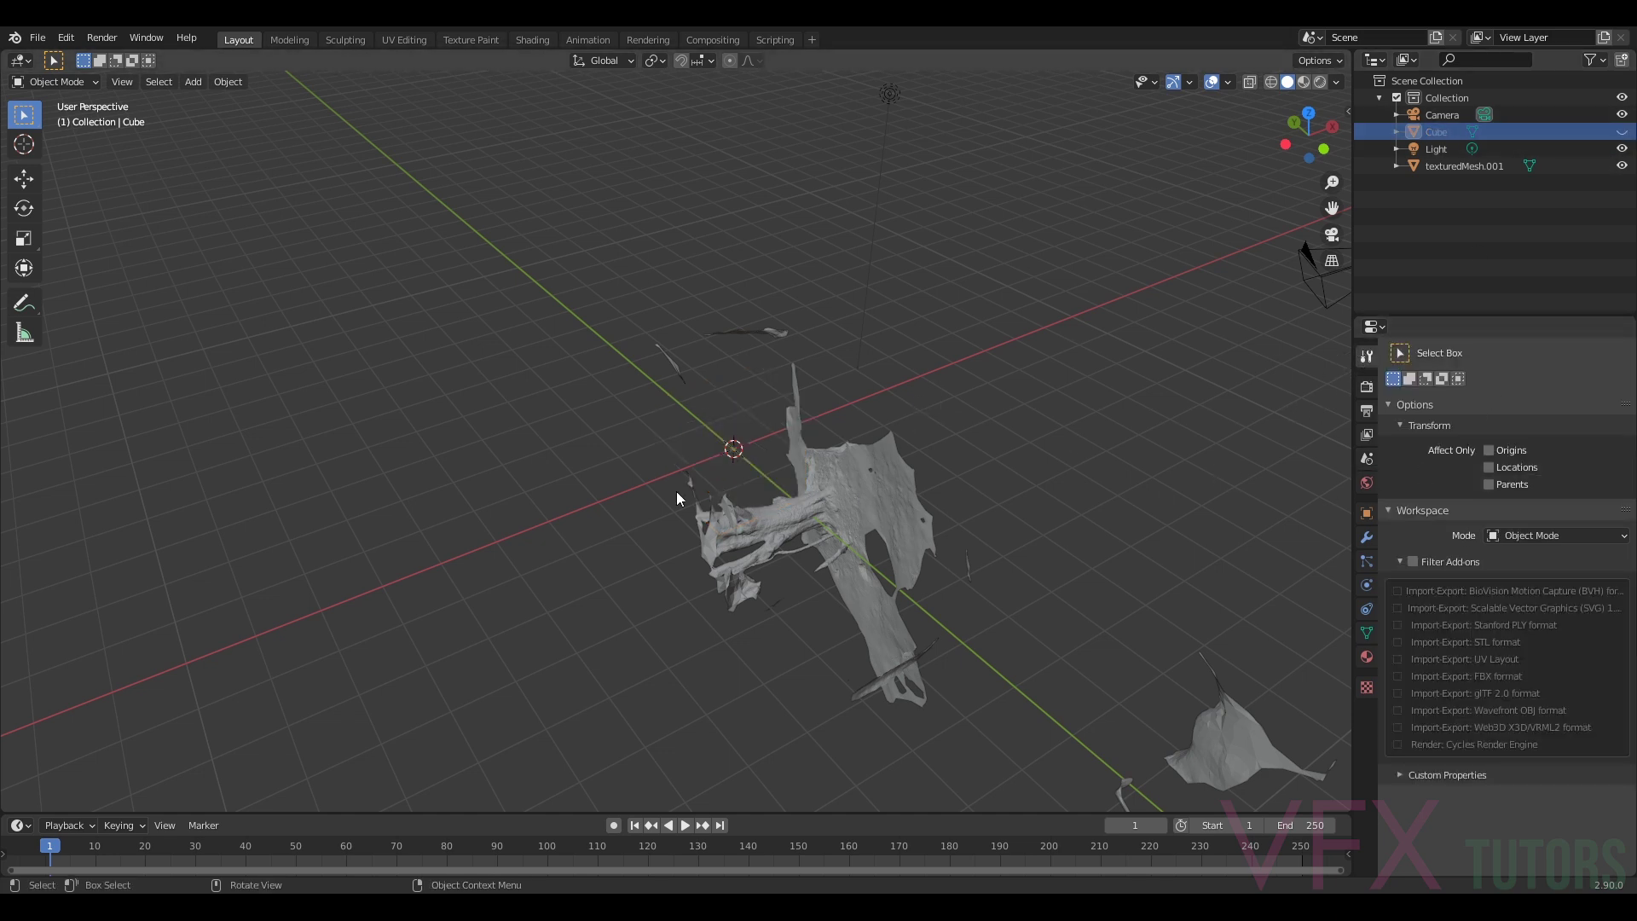
{"action": "left_click", "coordinate": [836, 481]}
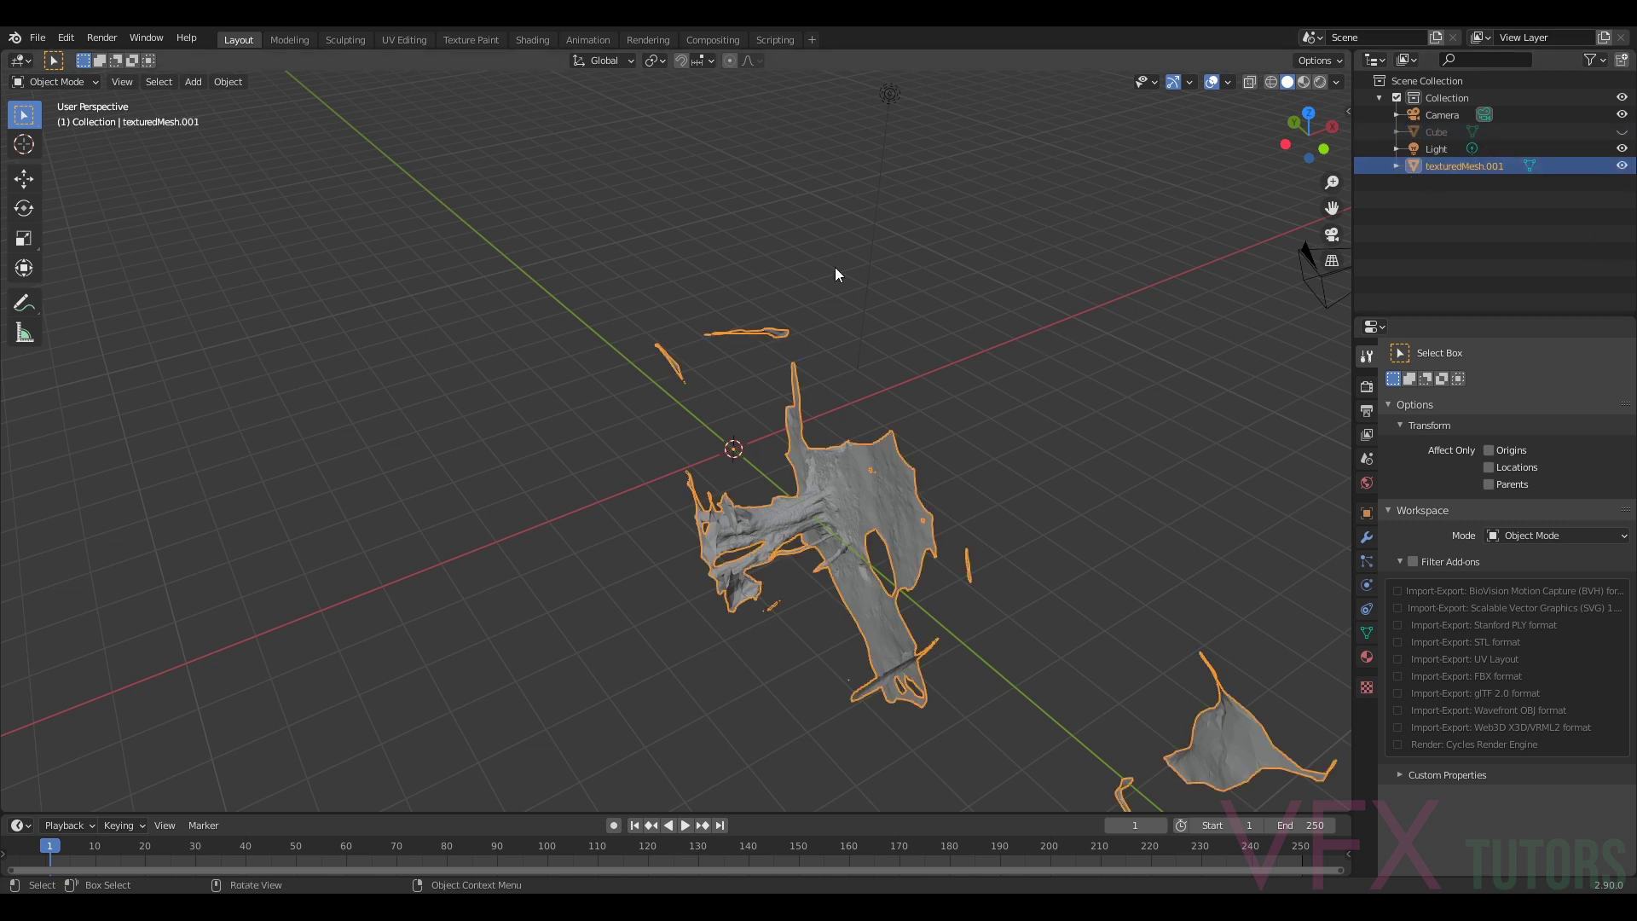
- Rotate the tree scan about 84° and tilt it upright, then raise it along Z
{"action": "left_click", "coordinate": [23, 215]}
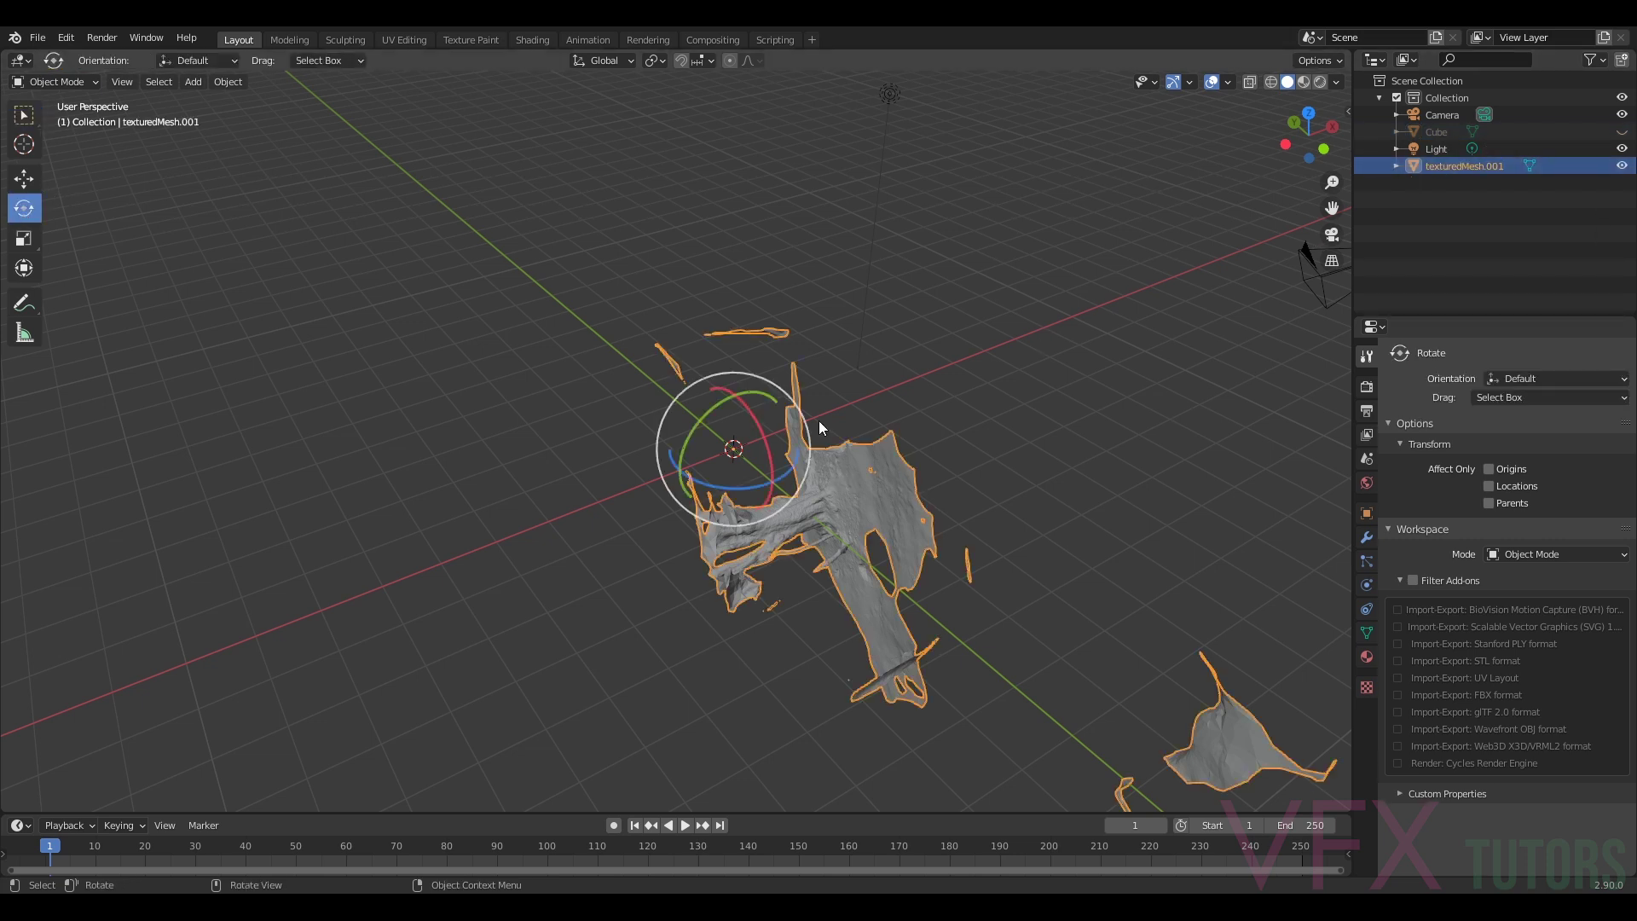
{"action": "left_click_drag", "start_coordinate": [689, 428], "coordinate": [753, 432]}
{"action": "middle_click_drag", "start_coordinate": [846, 602], "coordinate": [954, 464]}
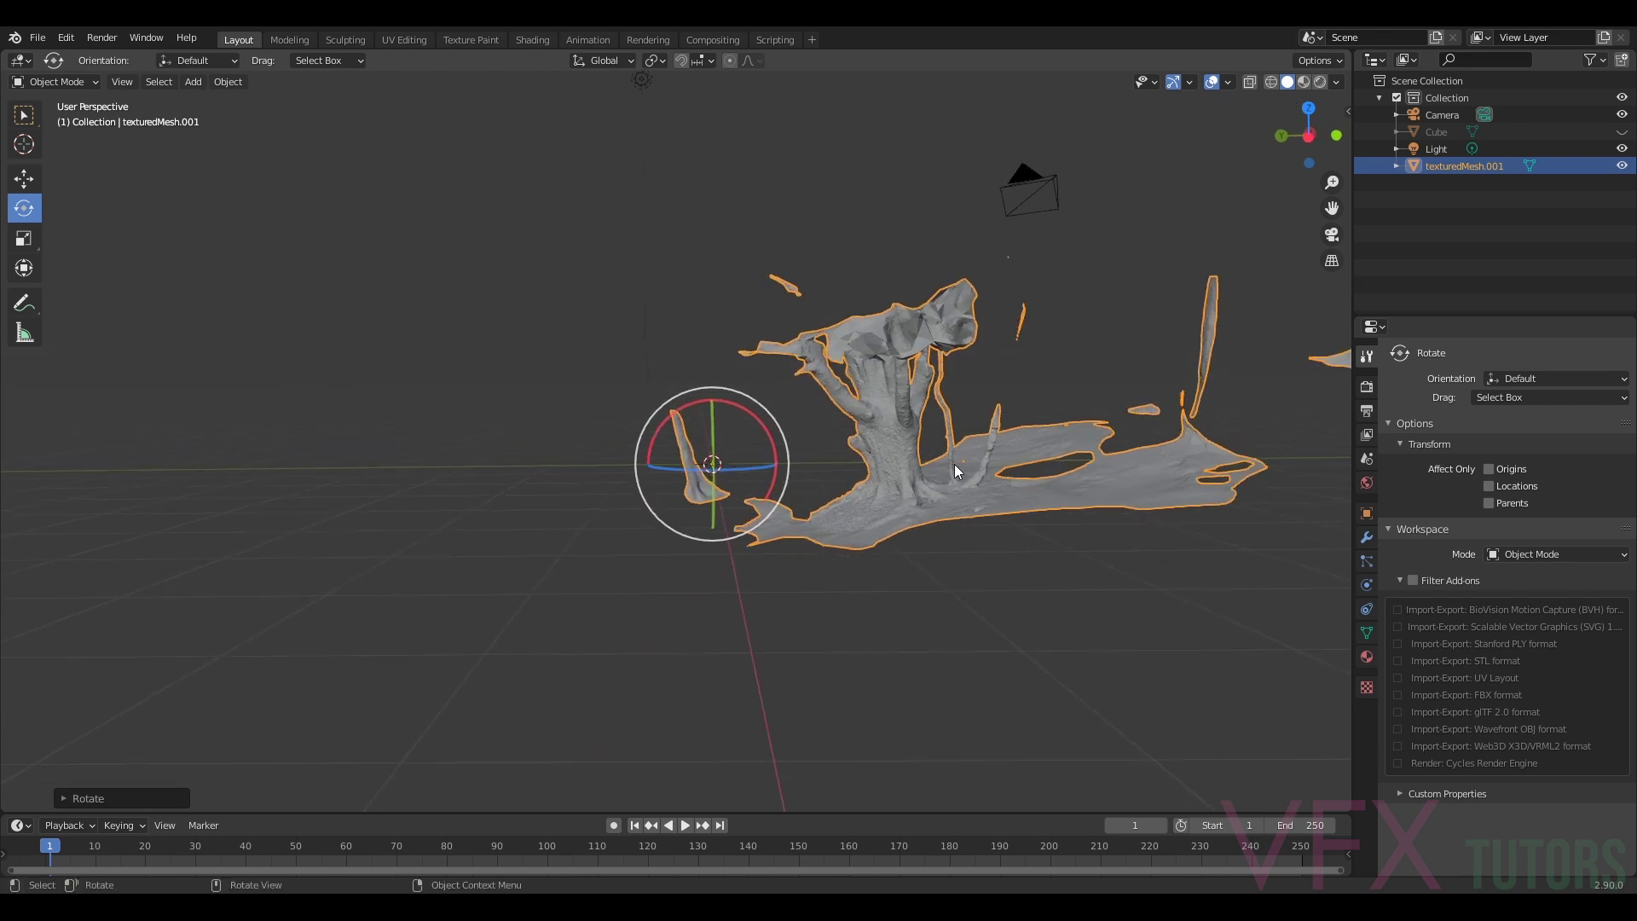
{"action": "left_click_drag", "start_coordinate": [748, 406], "coordinate": [701, 488]}
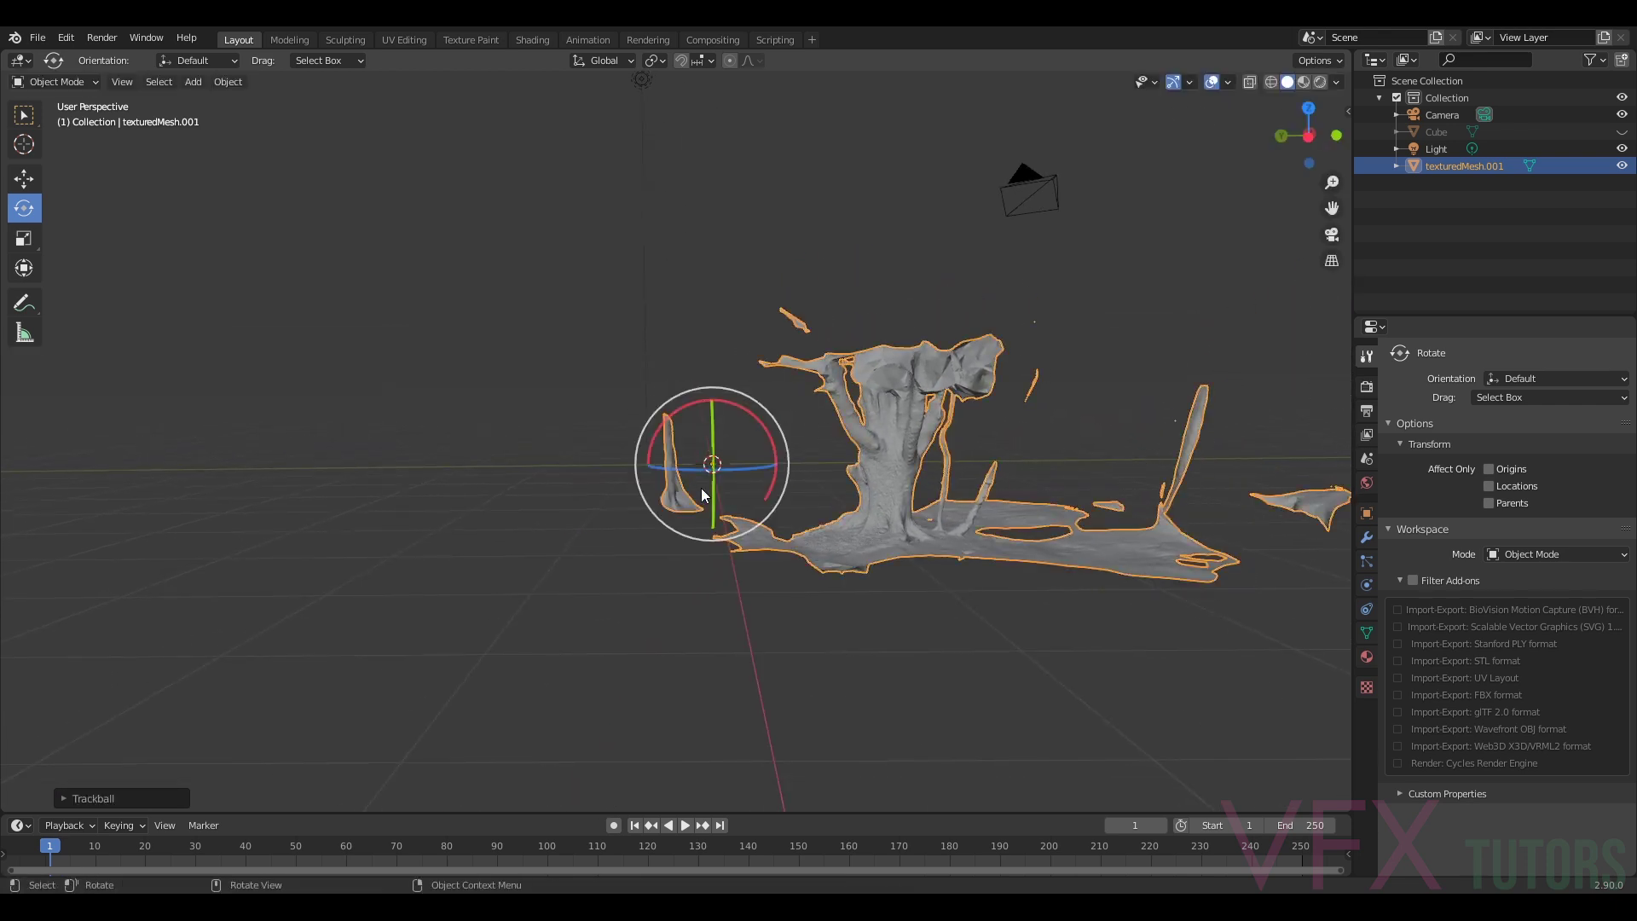
{"action": "middle_click_drag", "start_coordinate": [700, 488], "coordinate": [822, 484]}
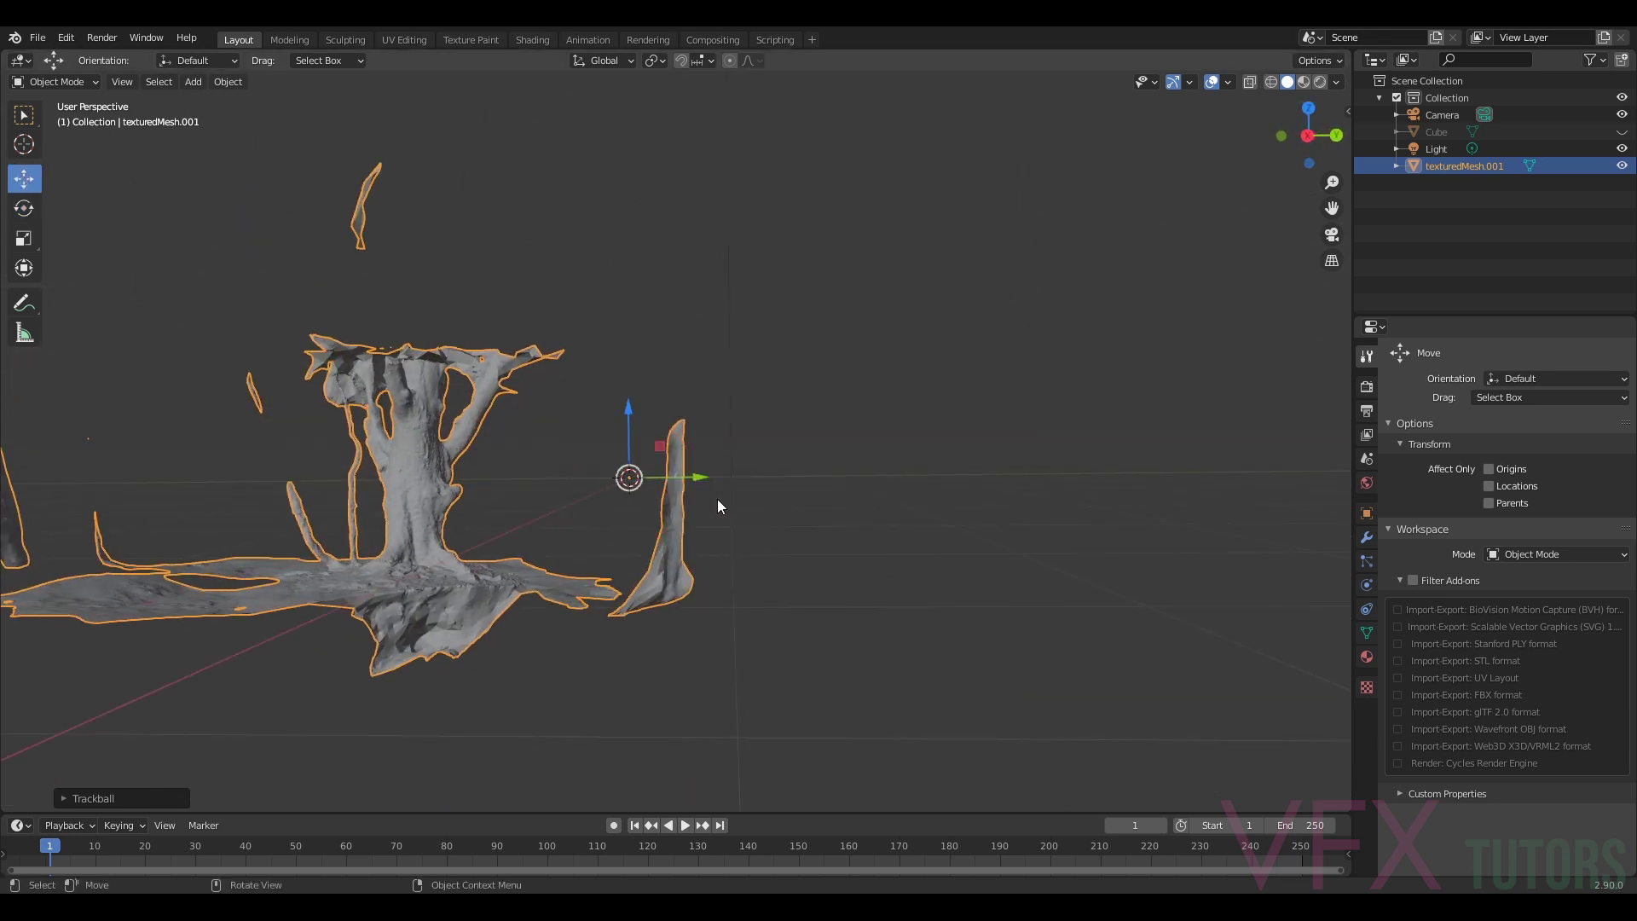
{"action": "left_click_drag", "start_coordinate": [630, 441], "coordinate": [641, 359]}
{"action": "middle_click_drag", "start_coordinate": [681, 376], "coordinate": [885, 492]}
- Fine-tune the scan's height and tilt until its ground is level with the grid
{"action": "scroll", "coordinate": [807, 418], "scroll_direction": "up", "scroll_amount": 4}
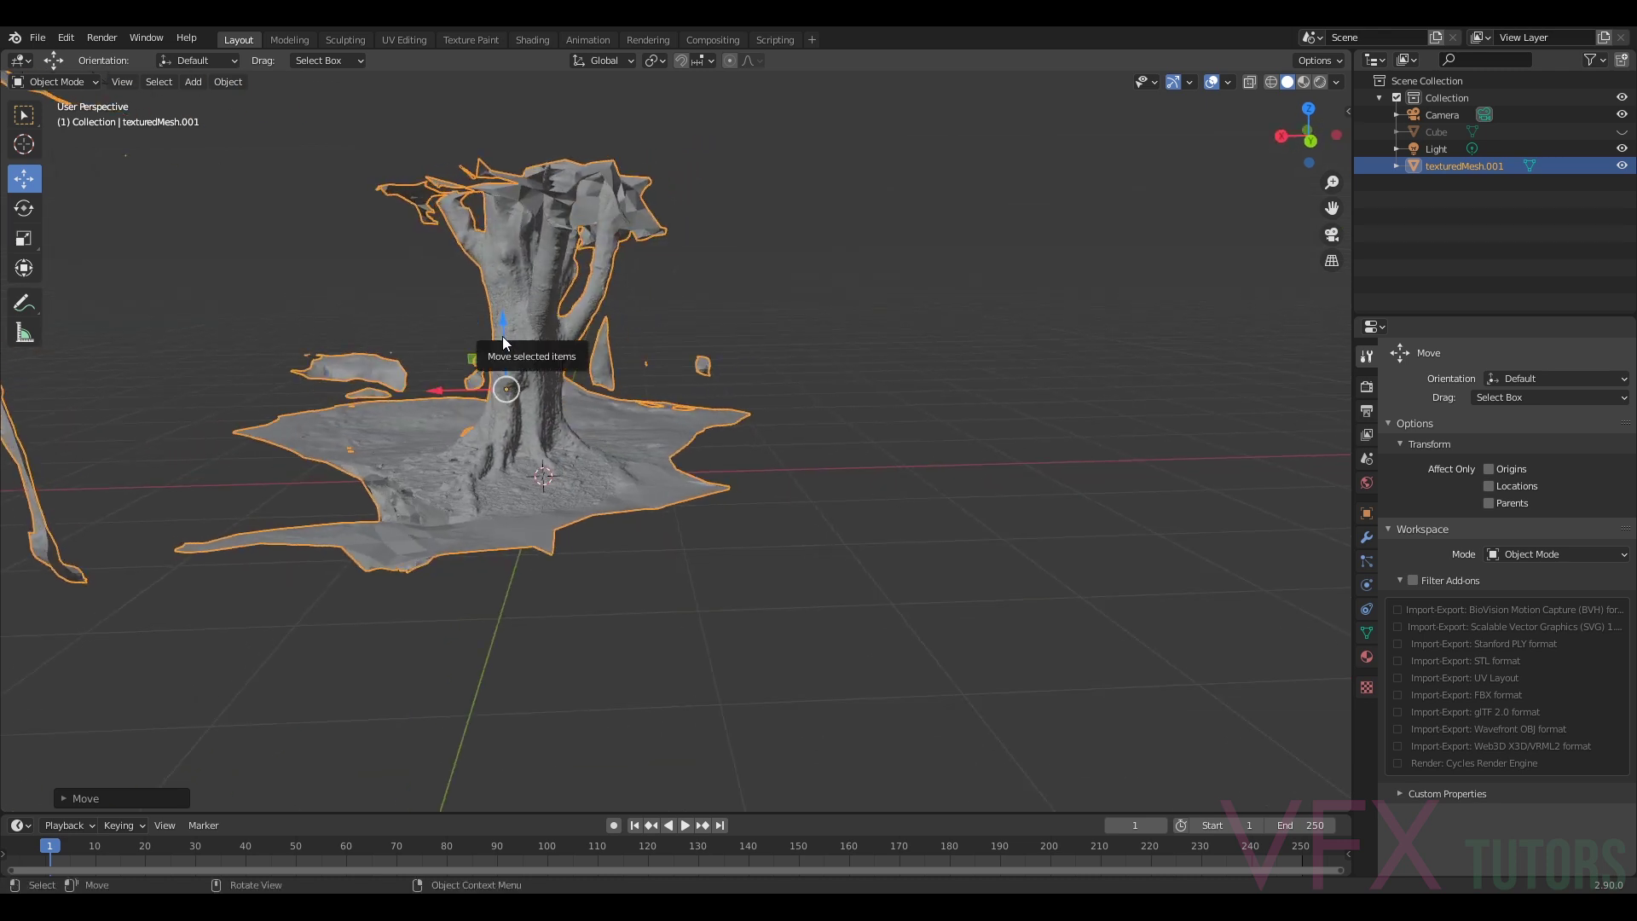
{"action": "left_click_drag", "start_coordinate": [504, 338], "coordinate": [504, 350]}
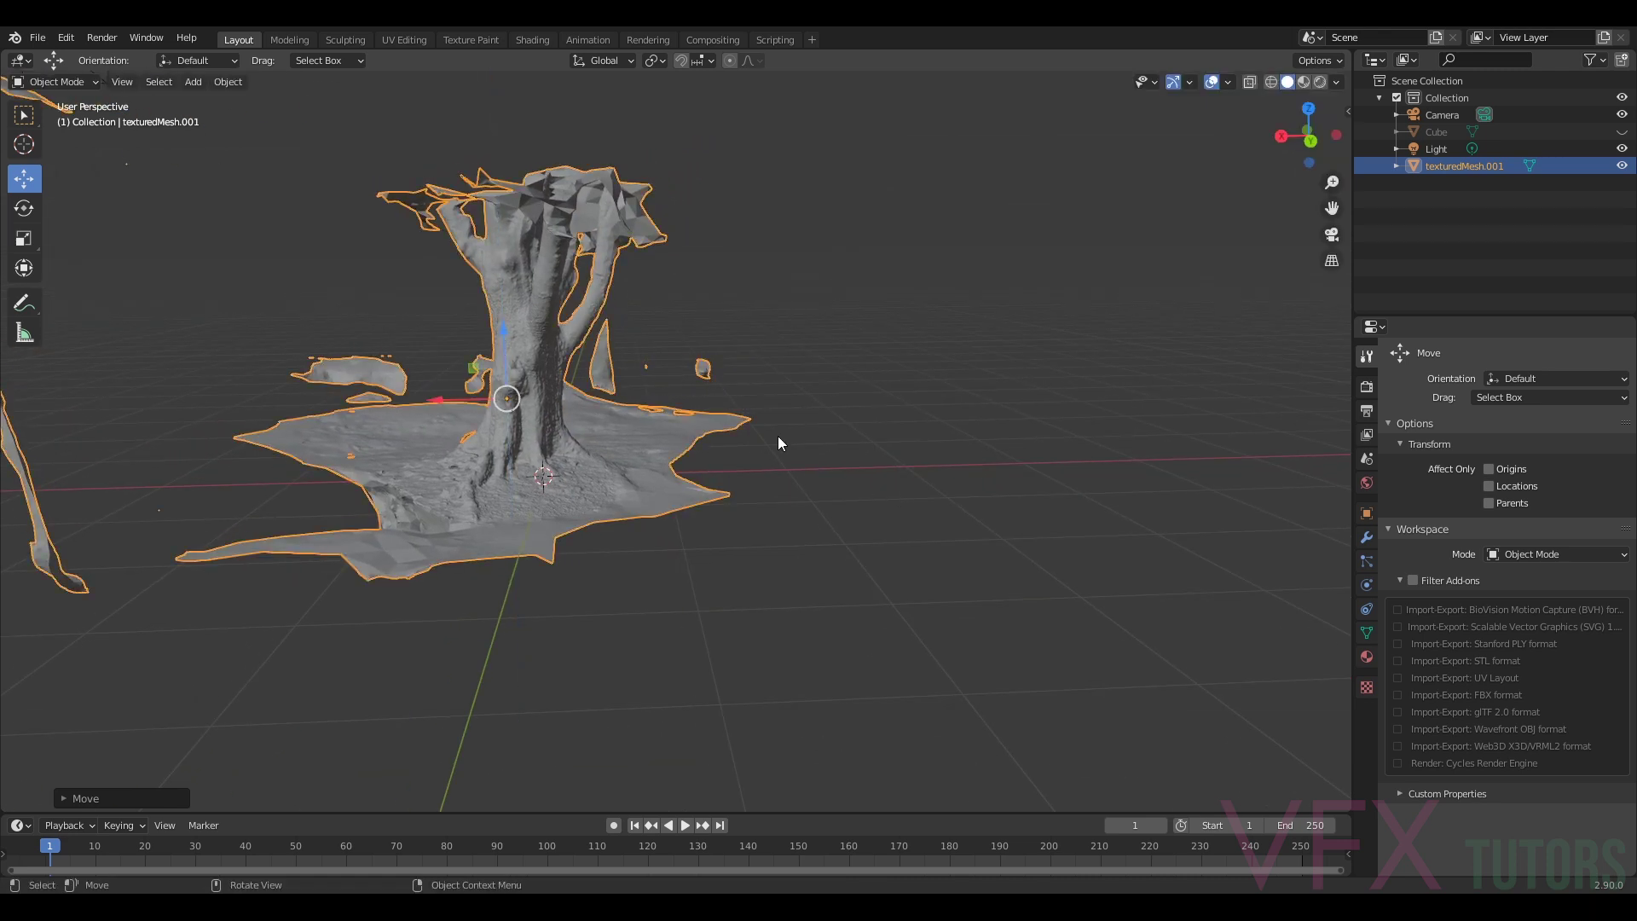
{"action": "middle_click_drag", "start_coordinate": [778, 436], "coordinate": [607, 453]}
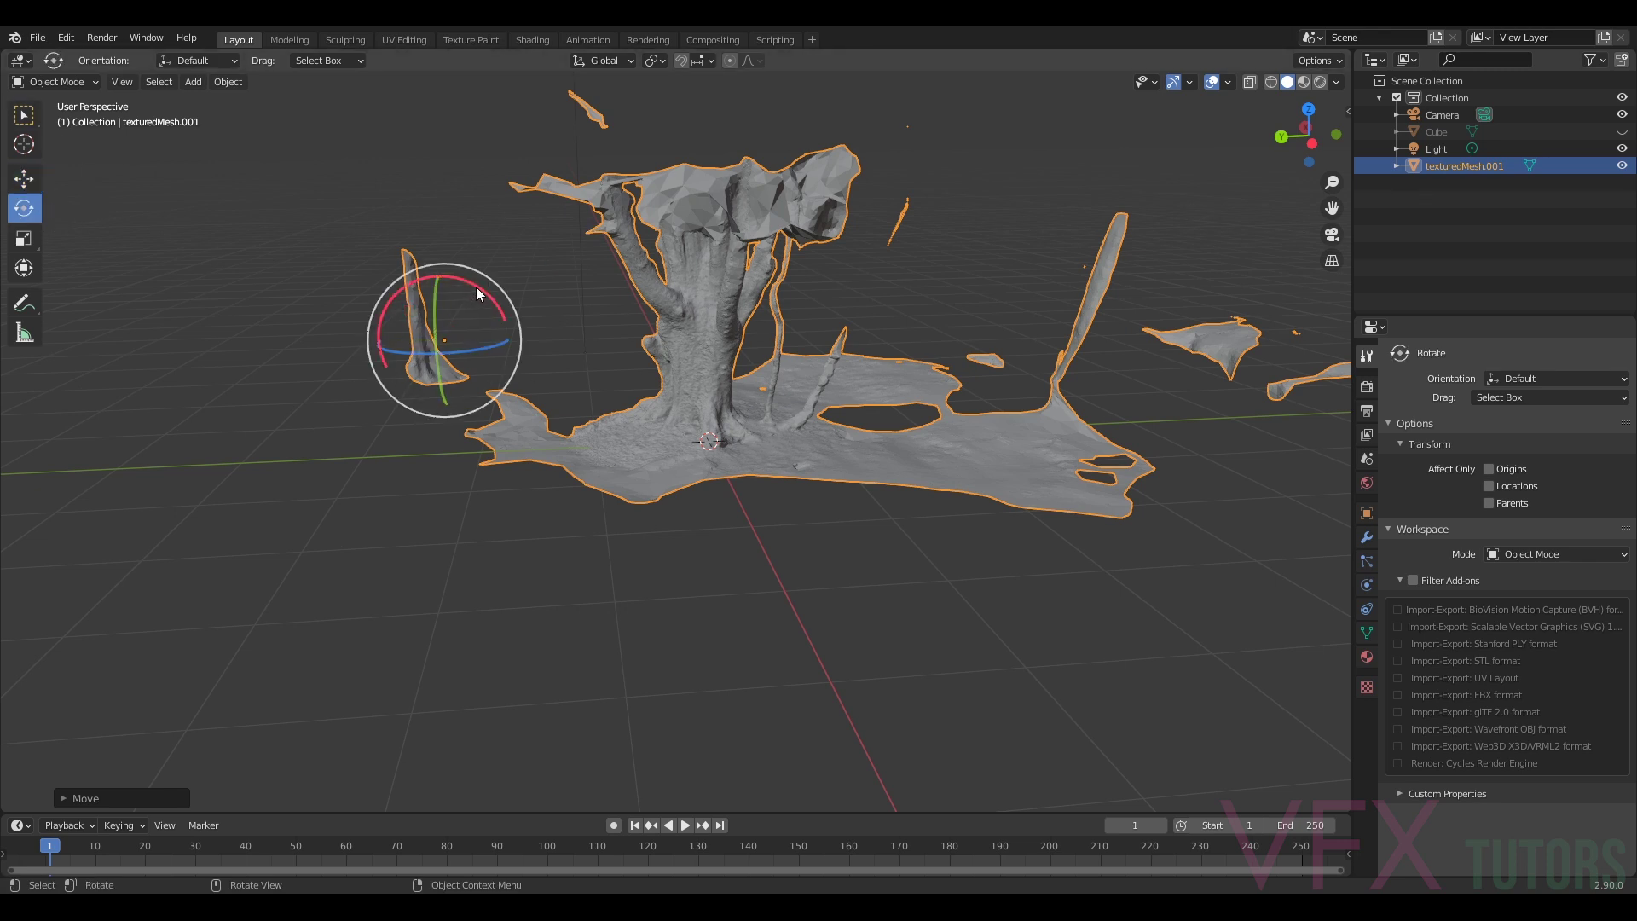
{"action": "left_click_drag", "start_coordinate": [476, 286], "coordinate": [479, 294]}
{"action": "middle_click_drag", "start_coordinate": [667, 632], "coordinate": [864, 598]}
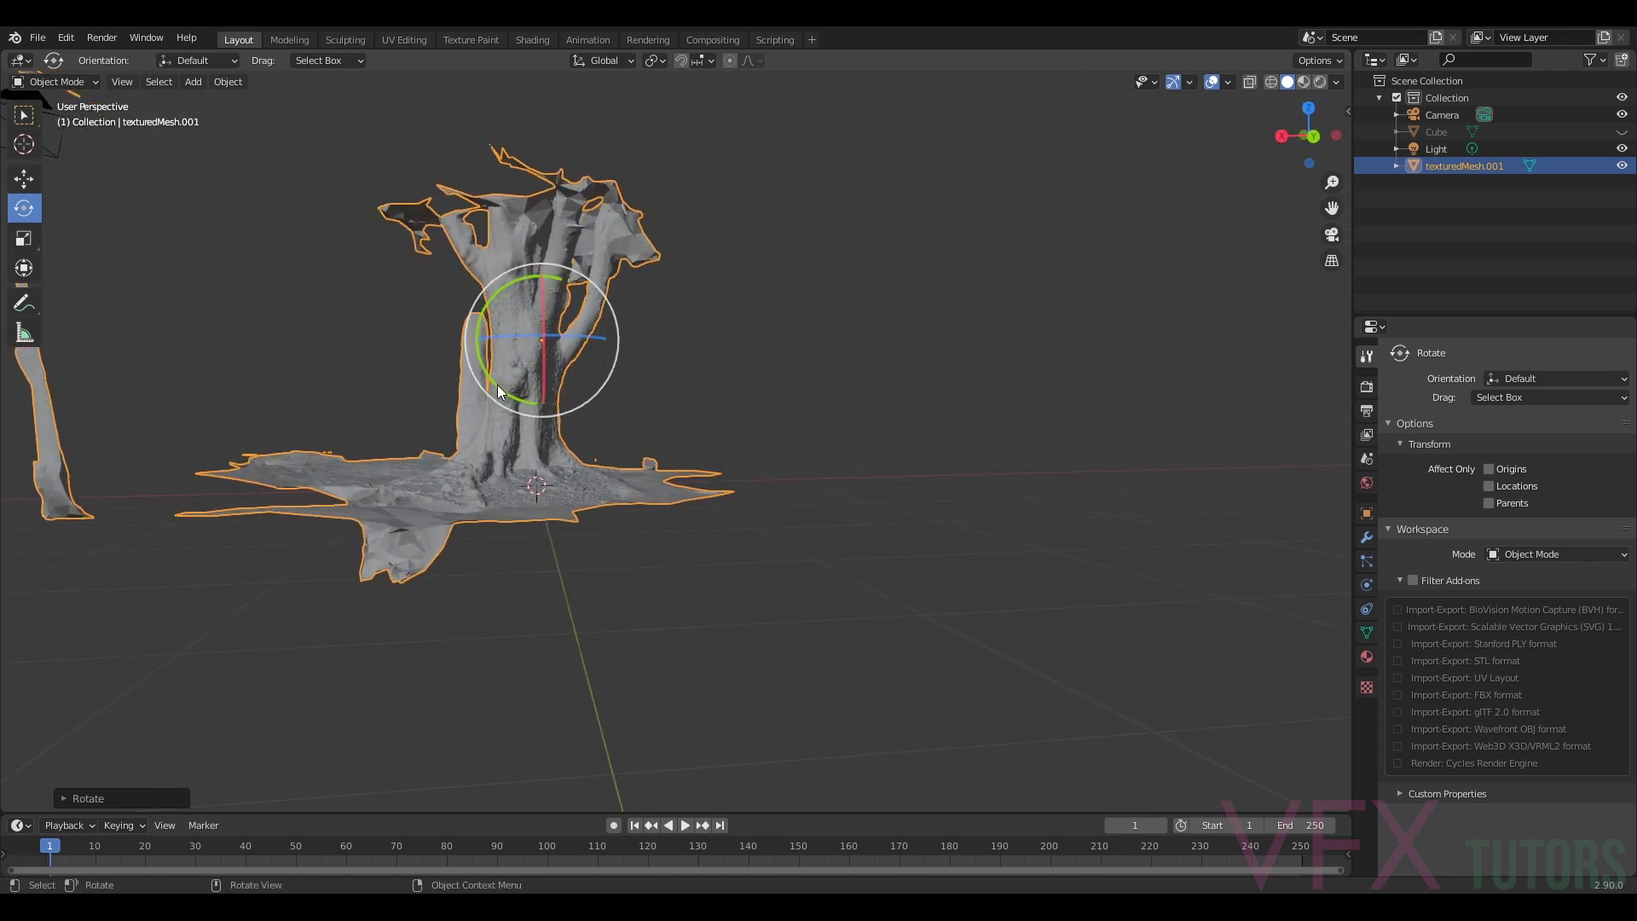
{"action": "left_click_drag", "start_coordinate": [498, 386], "coordinate": [519, 389]}
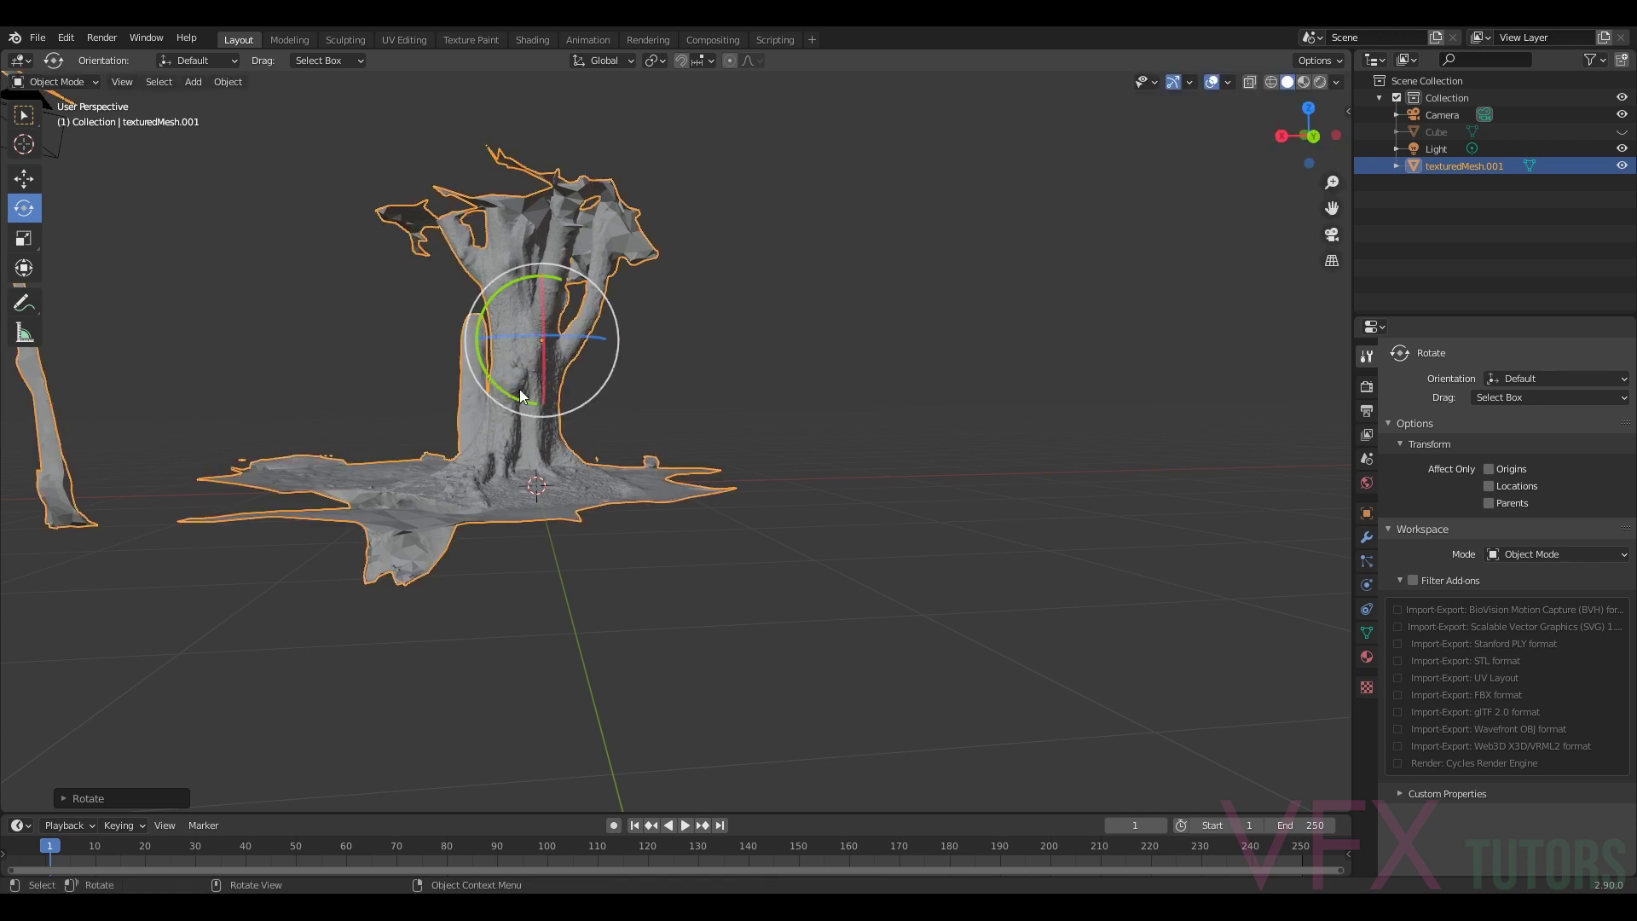
{"action": "middle_click_drag", "start_coordinate": [520, 388], "coordinate": [803, 412]}
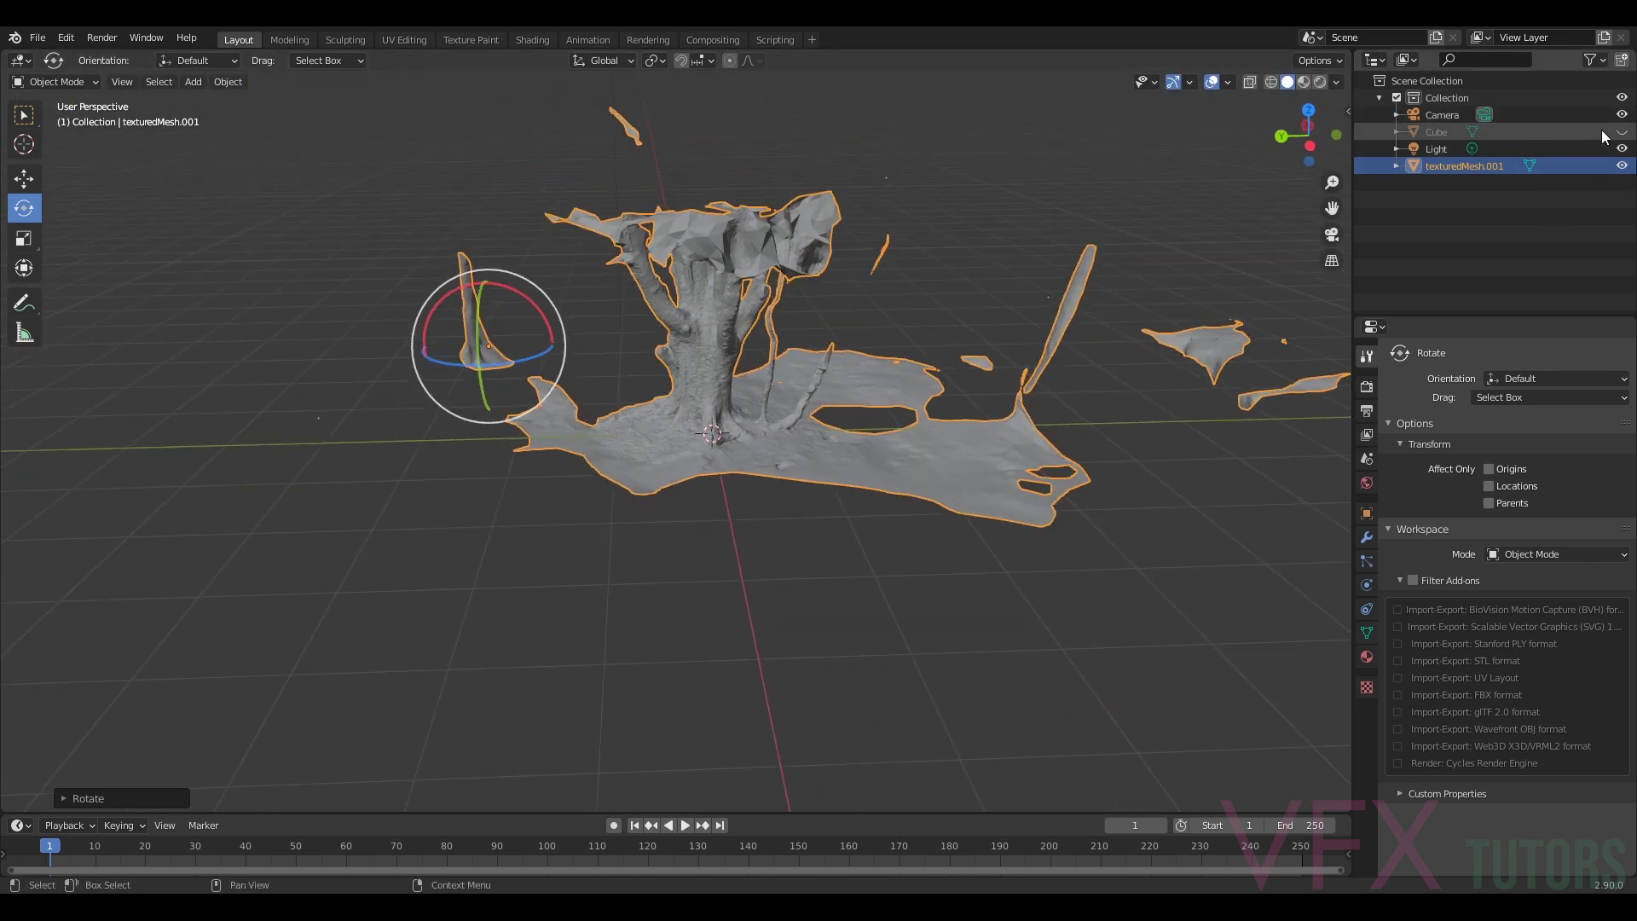
- Unhide the cube and scale the tree scan up to about 1.57
{"action": "left_click", "coordinate": [1622, 132]}
{"action": "middle_click_drag", "start_coordinate": [1081, 285], "coordinate": [1131, 286]}
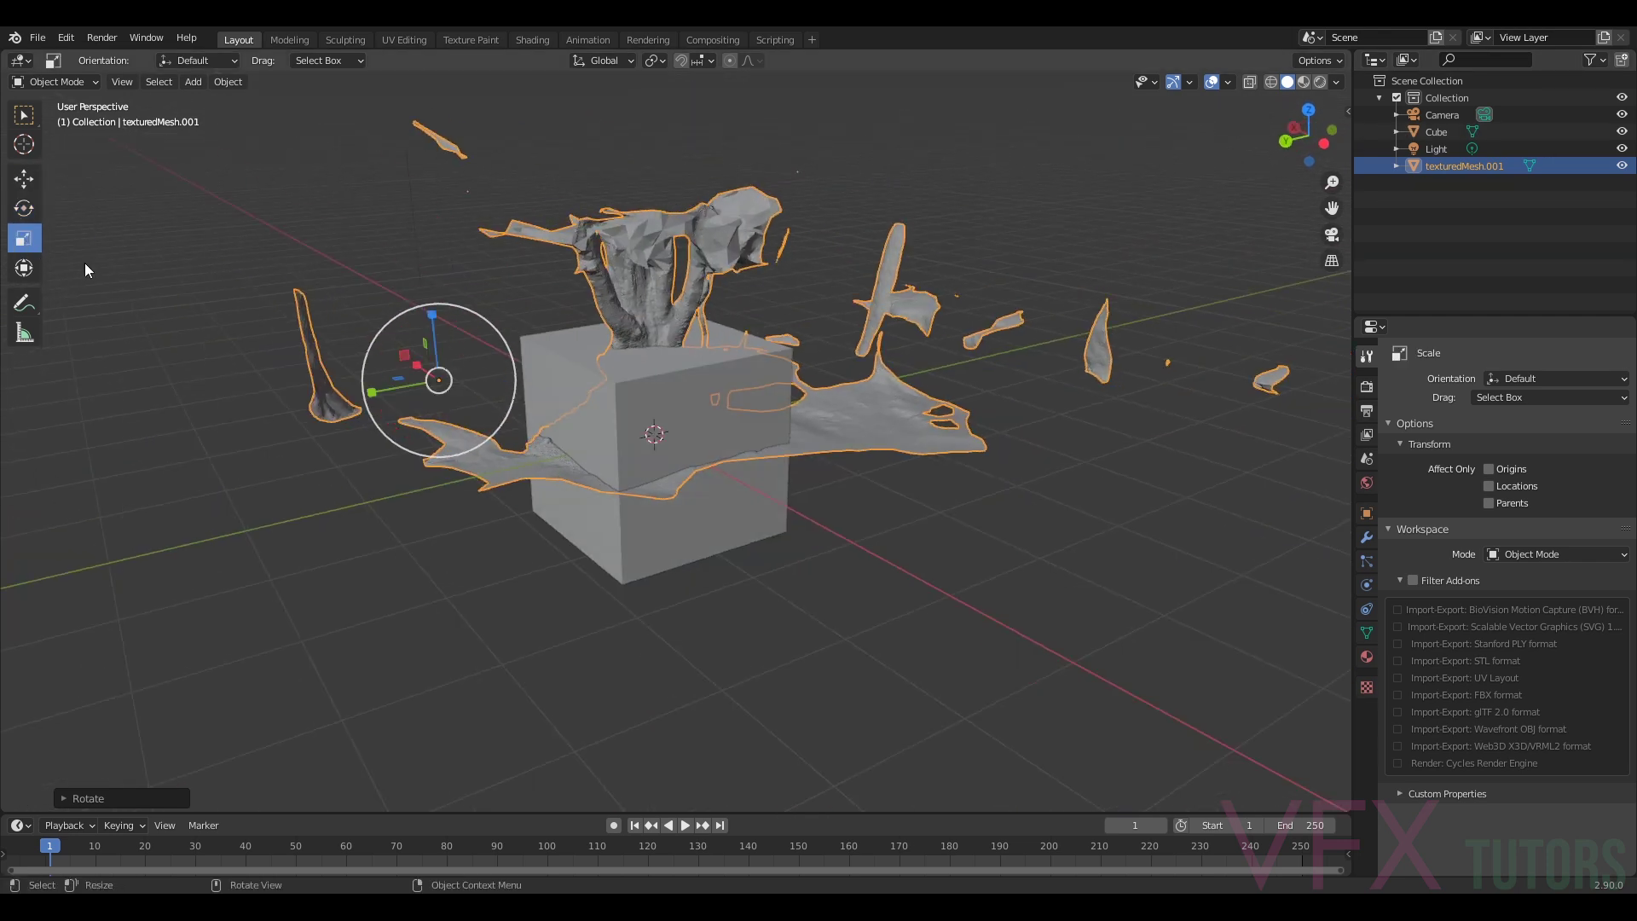
{"action": "scroll", "coordinate": [595, 381], "scroll_direction": "down", "scroll_amount": 2}
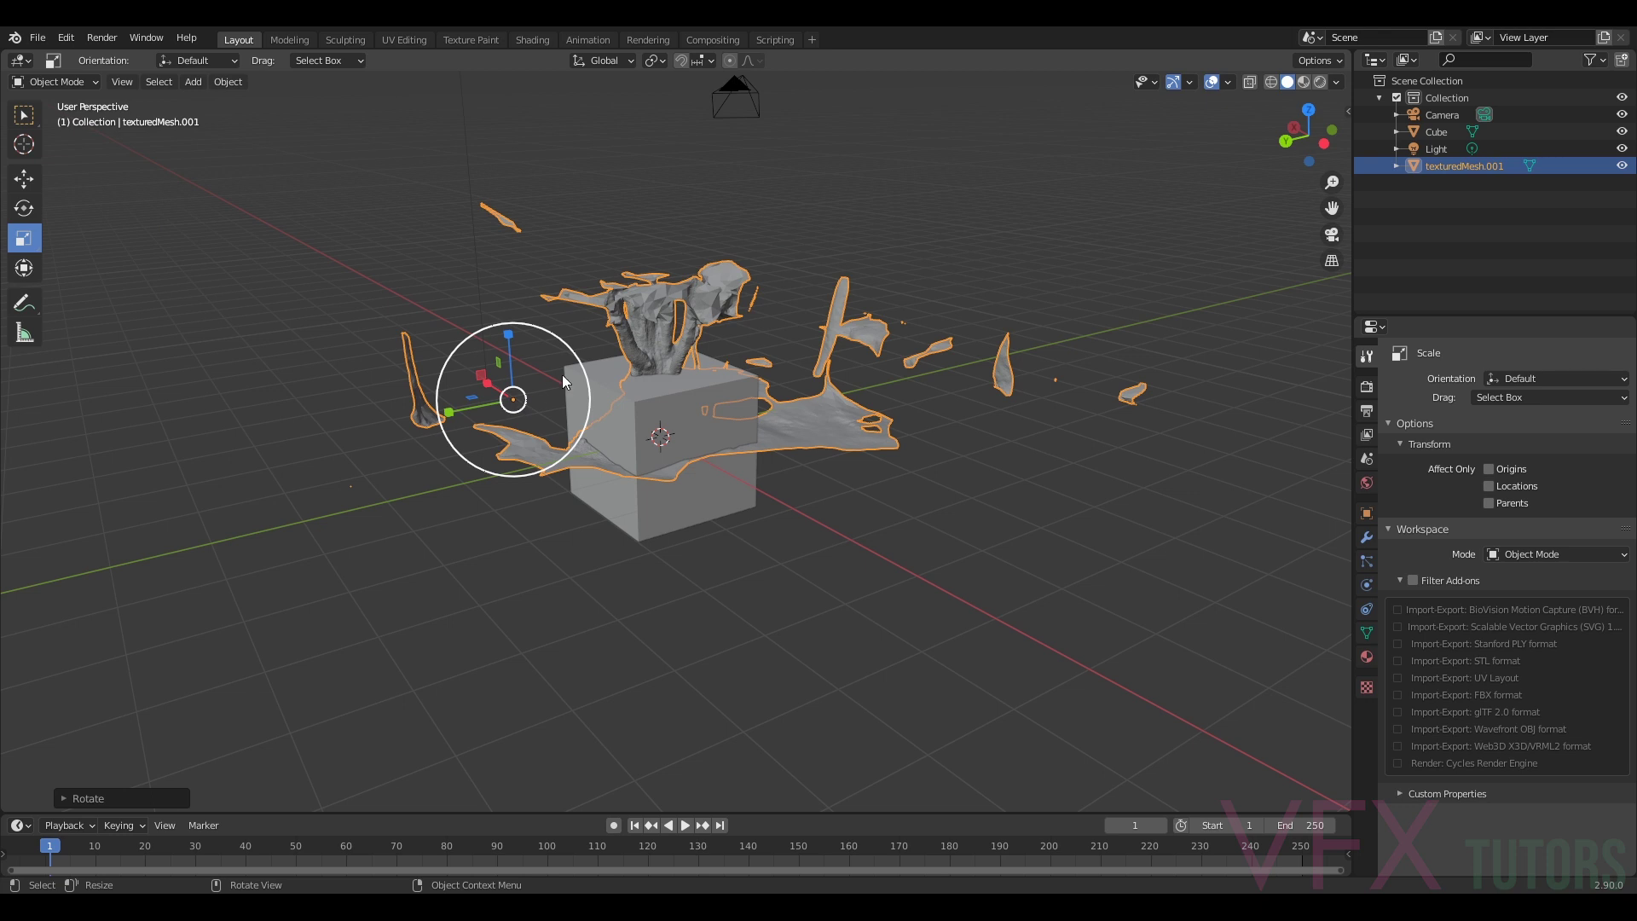
{"action": "left_click_drag", "start_coordinate": [563, 381], "coordinate": [495, 394]}
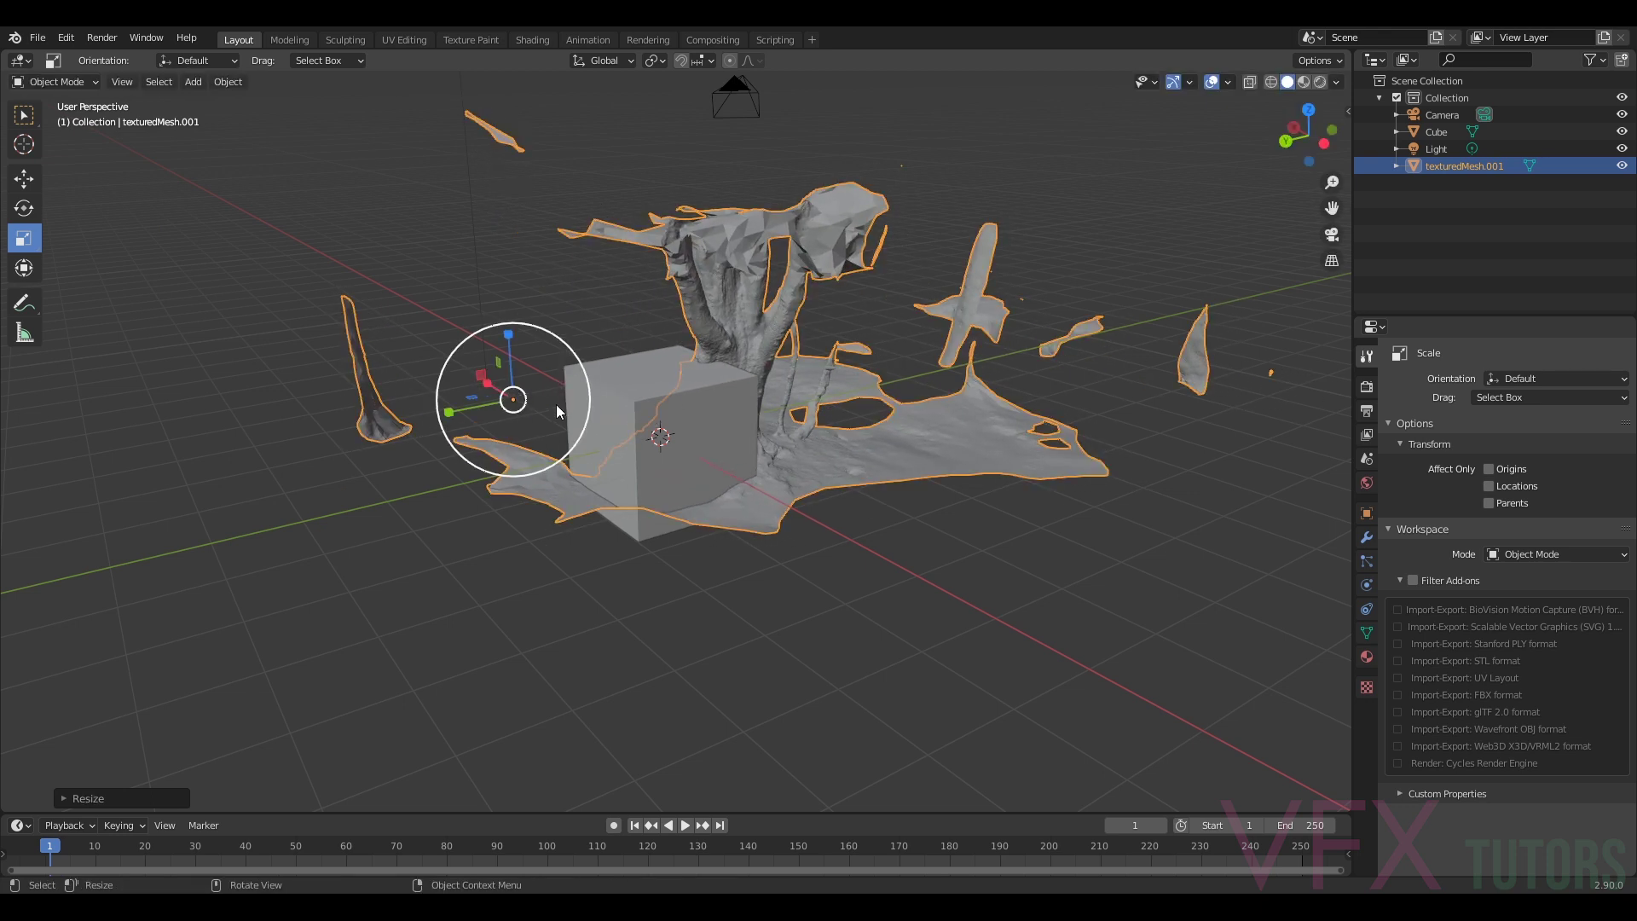
{"action": "key", "text": "s"}
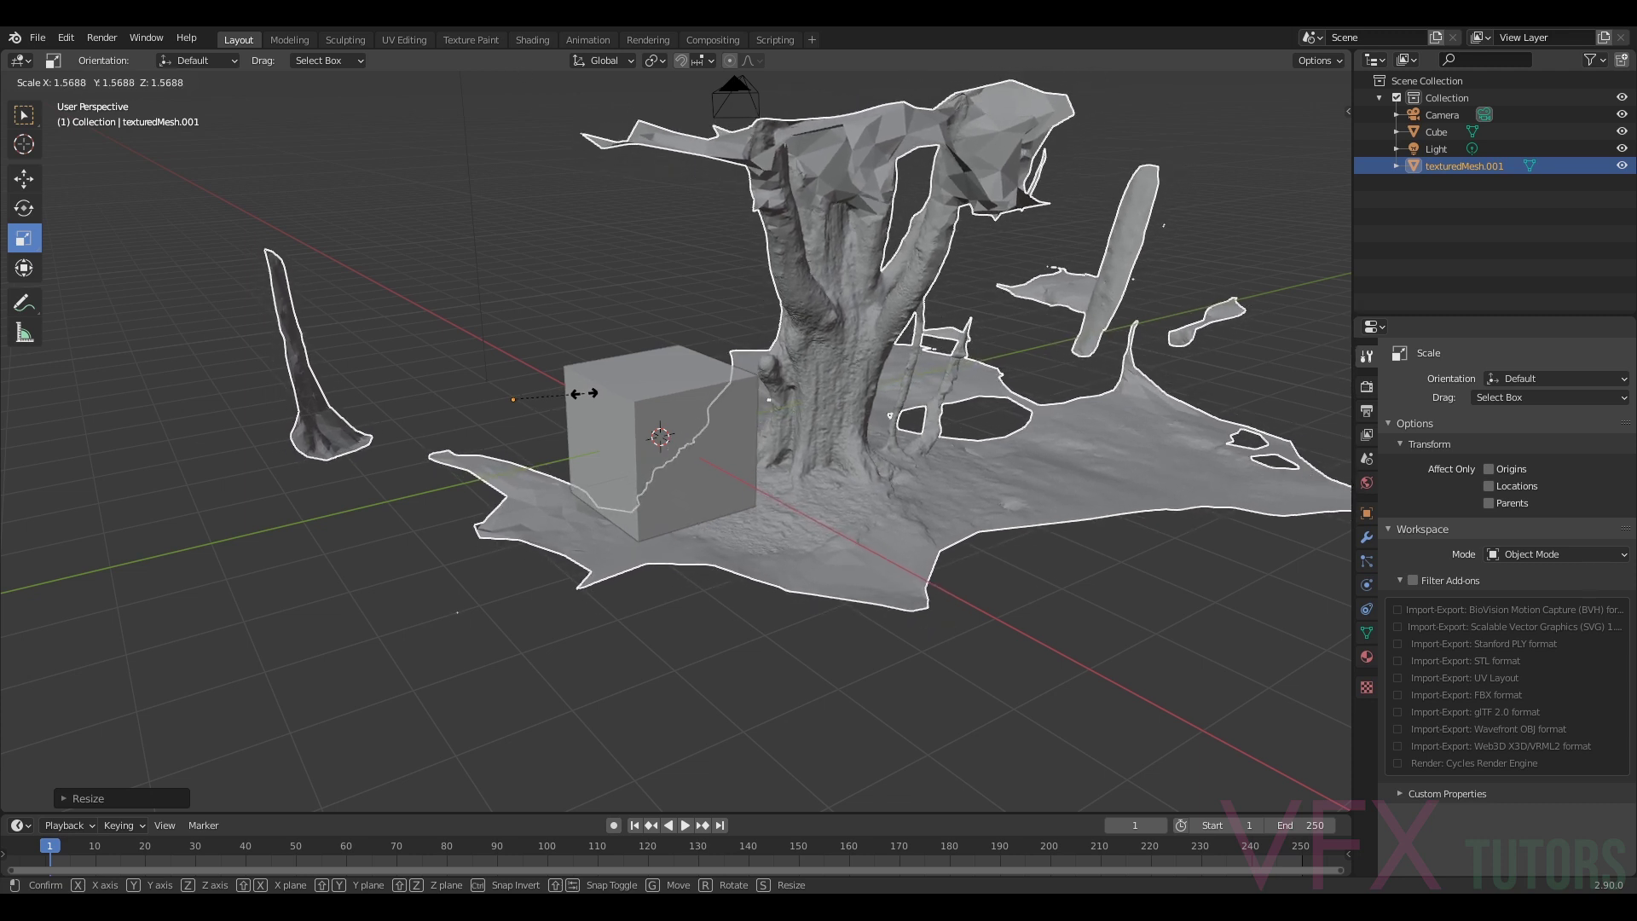
{"action": "left_click", "coordinate": [587, 396]}
- Lower the scan along Z so its trunk base meets the cube
{"action": "middle_click_drag", "start_coordinate": [761, 570], "coordinate": [212, 180]}
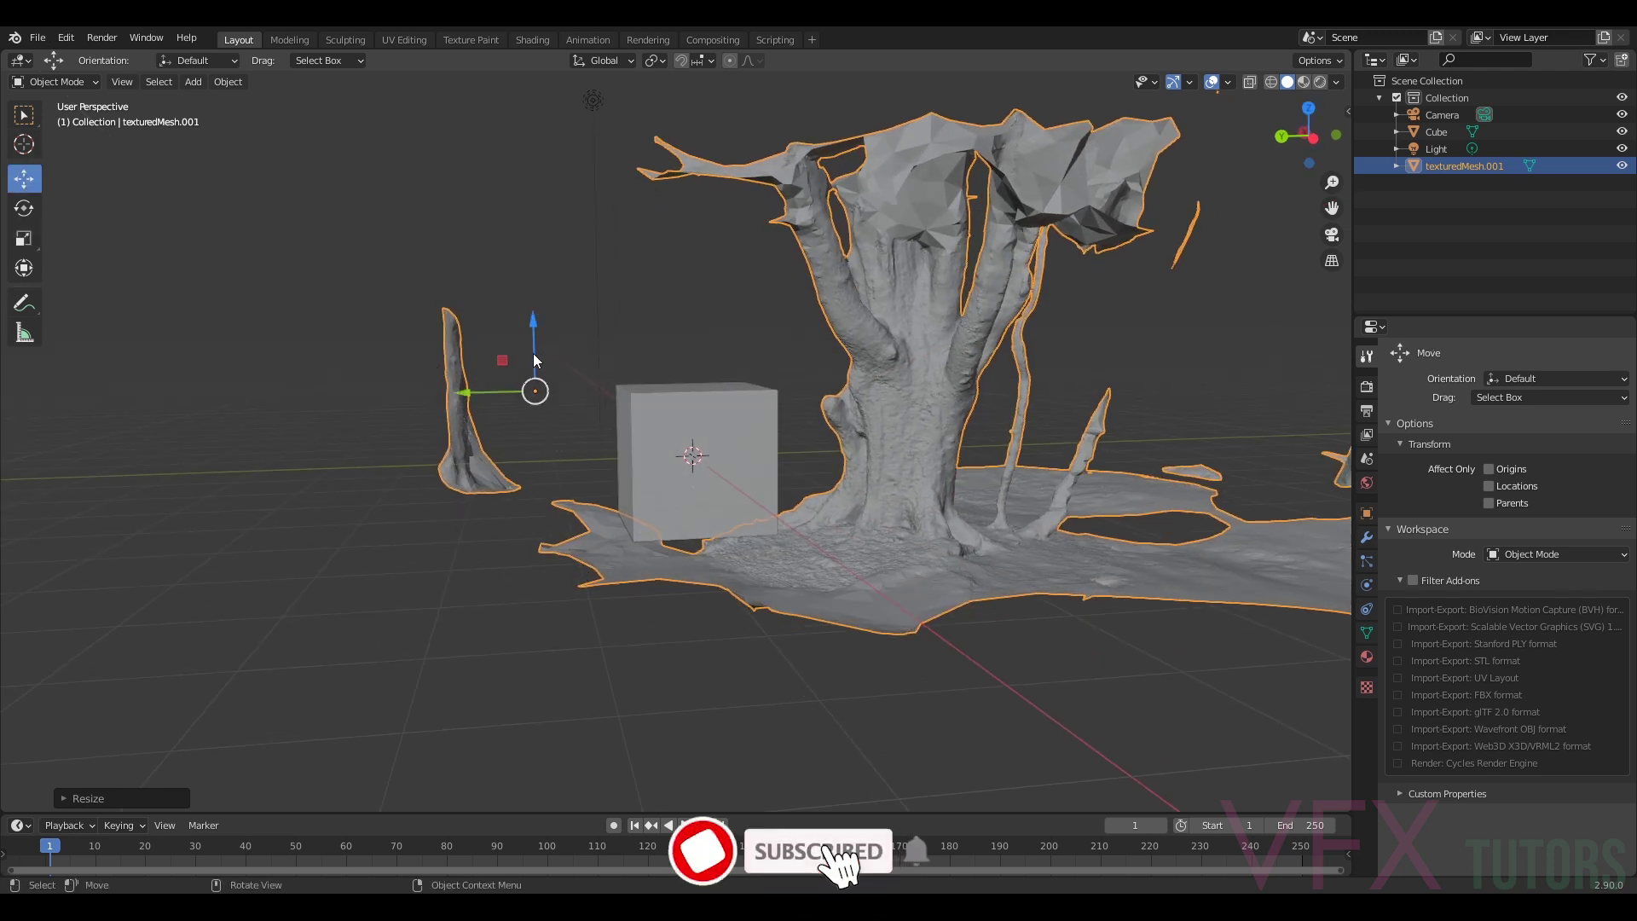
{"action": "left_click_drag", "start_coordinate": [533, 353], "coordinate": [248, 323]}
{"action": "mouse_move", "coordinate": [293, 253]}
{"action": "left_mouse_down"}
{"action": "mouse_move", "coordinate": [293, 341]}
{"action": "mouse_move", "coordinate": [303, 253]}
{"action": "left_mouse_up"}
{"action": "middle_click_drag", "start_coordinate": [475, 559], "coordinate": [626, 509]}
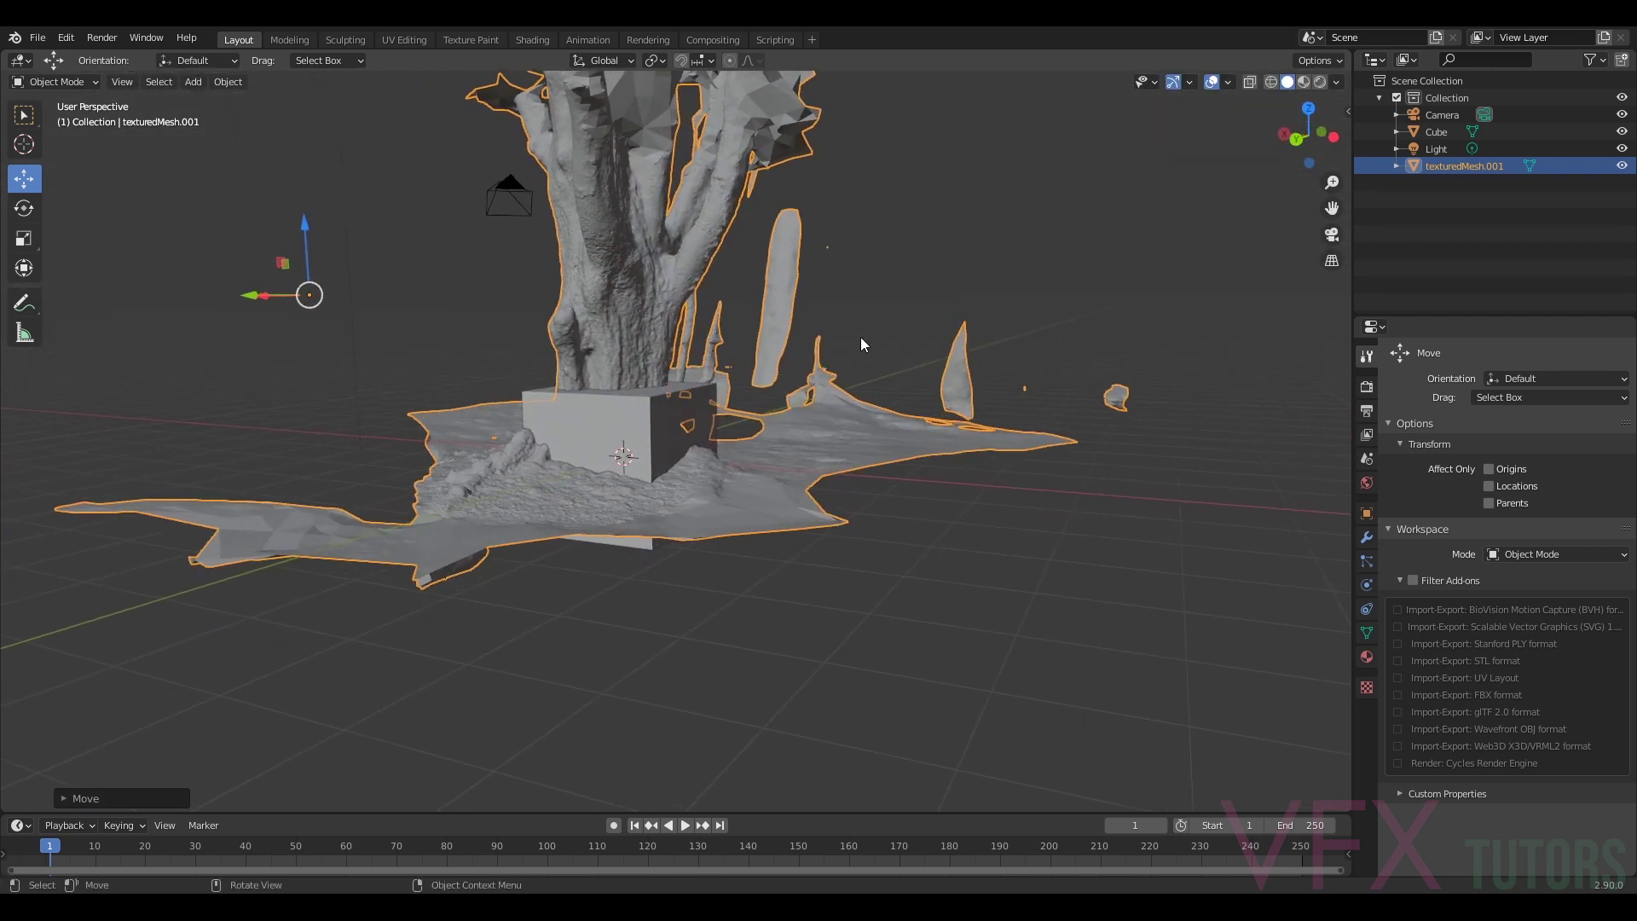
- Hide the Cube and orbit around the scan to inspect its trunk base
{"action": "left_click", "coordinate": [1622, 133]}
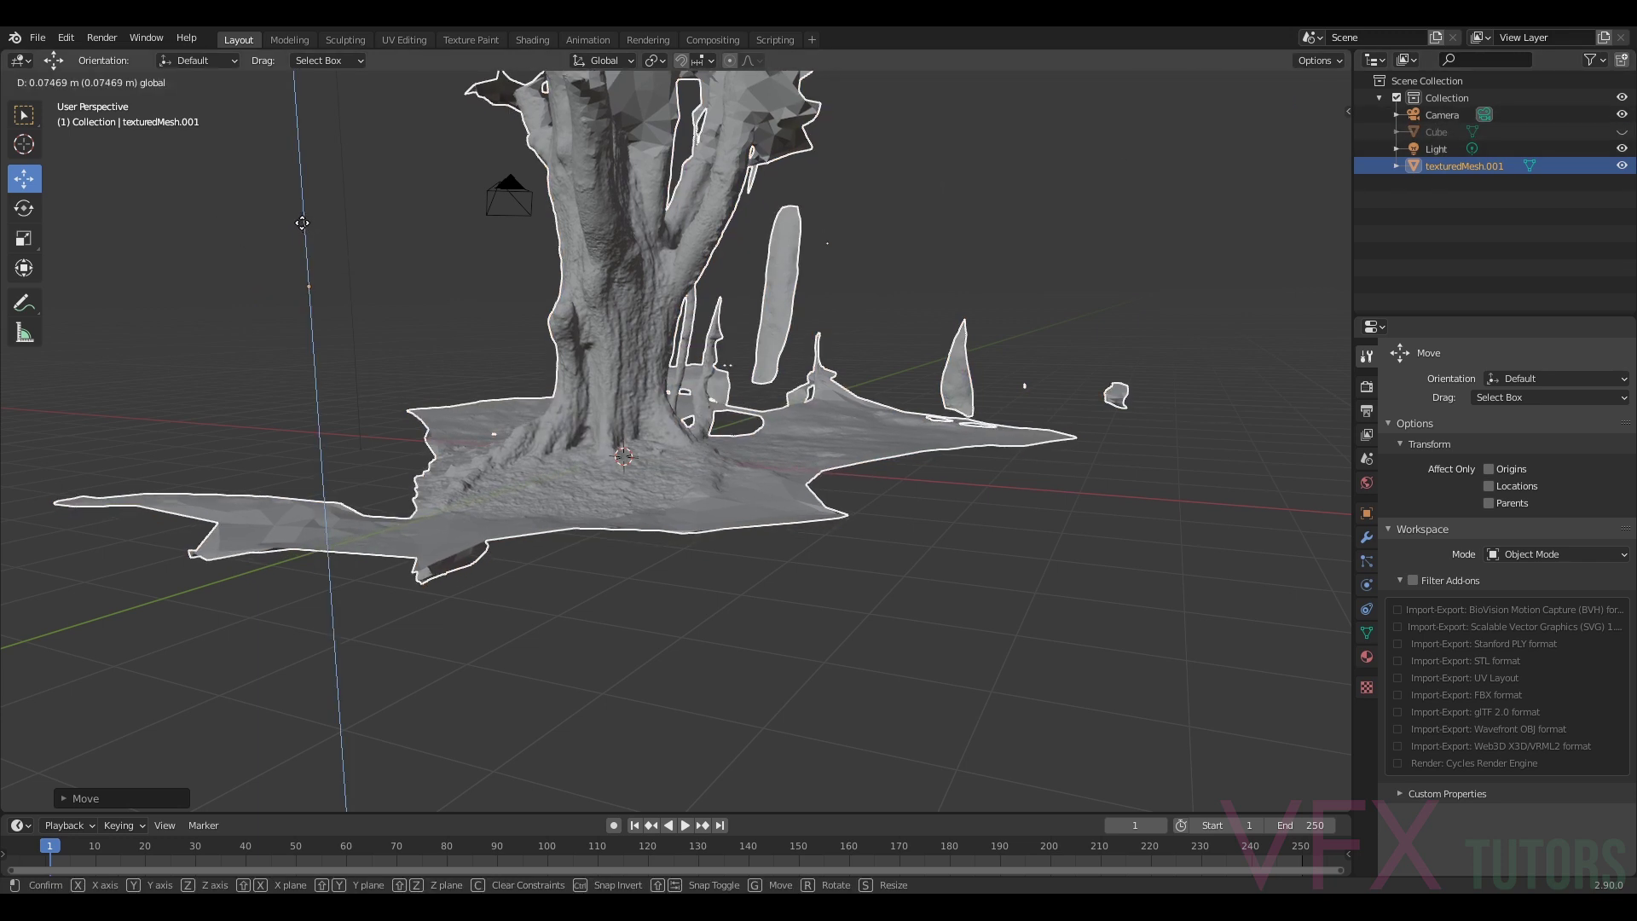
{"action": "scroll", "coordinate": [1000, 549], "scroll_direction": "up", "scroll_amount": 3}
{"action": "middle_click_drag", "start_coordinate": [1000, 549], "coordinate": [694, 534]}
{"action": "scroll", "coordinate": [755, 406], "scroll_direction": "down", "scroll_amount": 4}
{"action": "scroll", "coordinate": [811, 510], "scroll_direction": "up", "scroll_amount": 4}
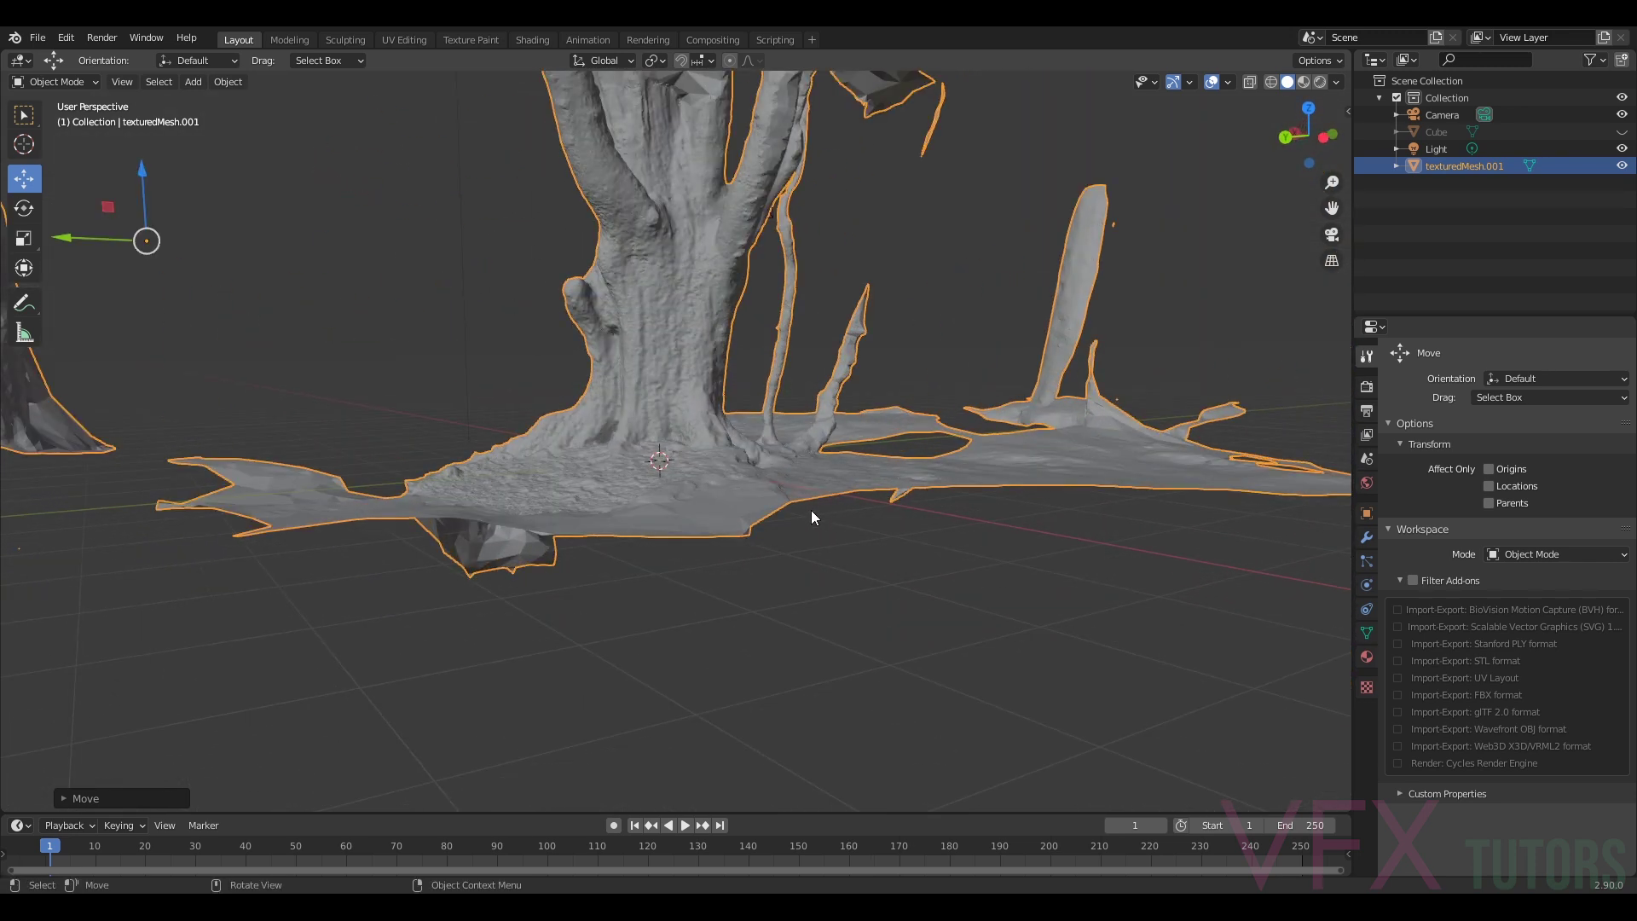
{"action": "middle_click_drag", "start_coordinate": [553, 582], "coordinate": [482, 582]}
{"action": "middle_click_drag", "start_coordinate": [501, 426], "coordinate": [743, 606]}
{"action": "scroll", "coordinate": [742, 600], "scroll_direction": "up", "scroll_amount": 7}
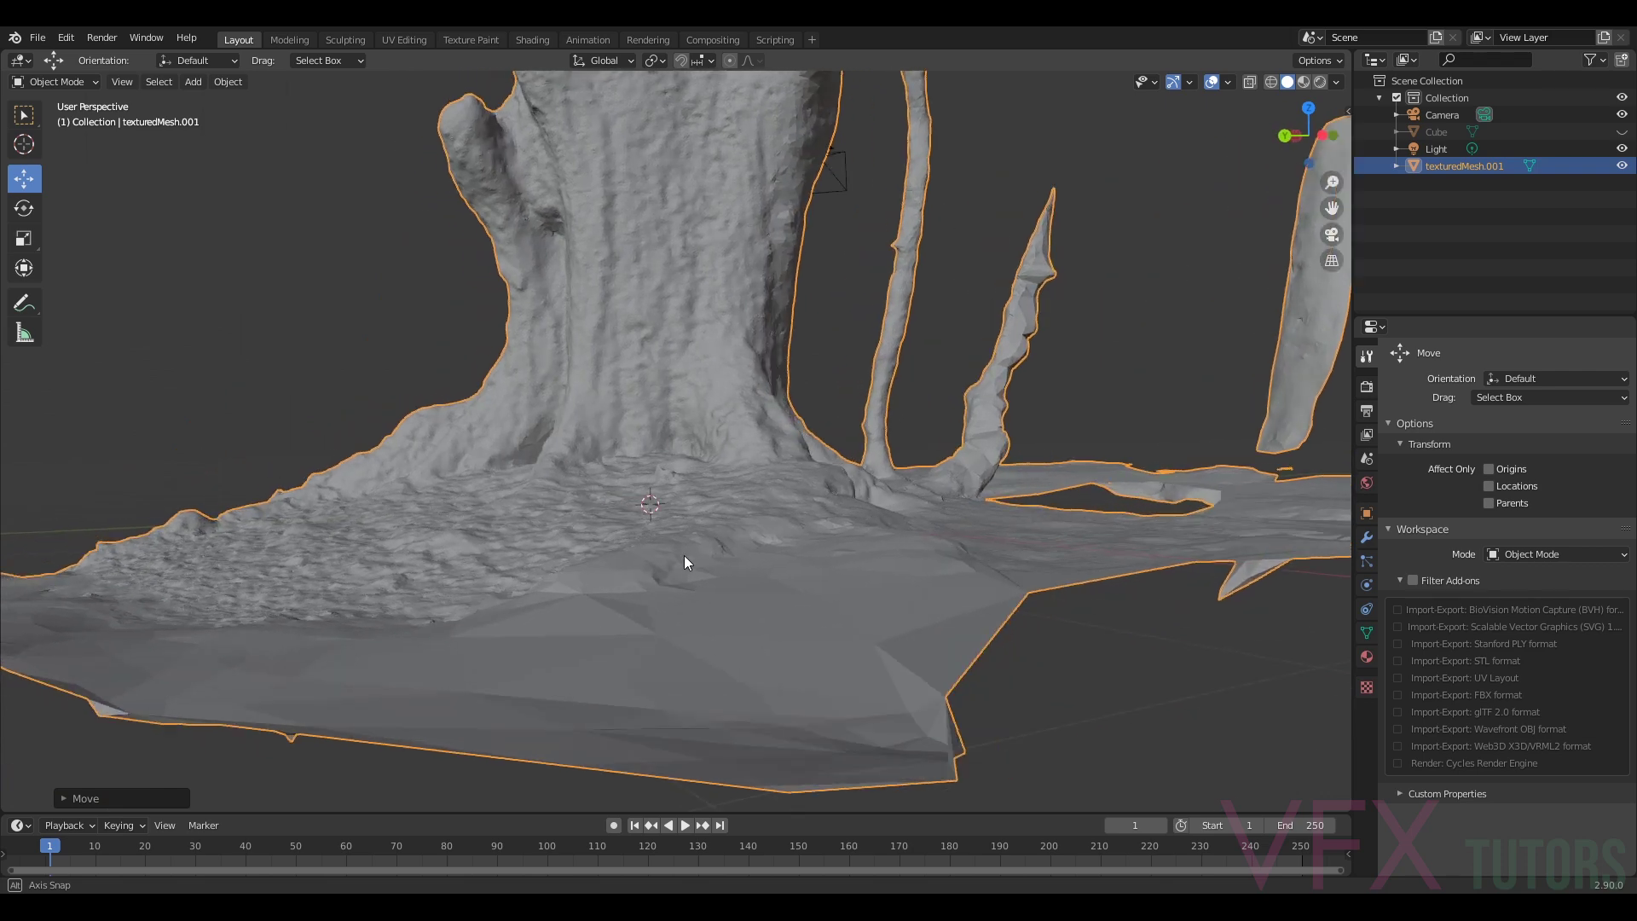
{"action": "middle_click_drag", "start_coordinate": [684, 556], "coordinate": [845, 538]}
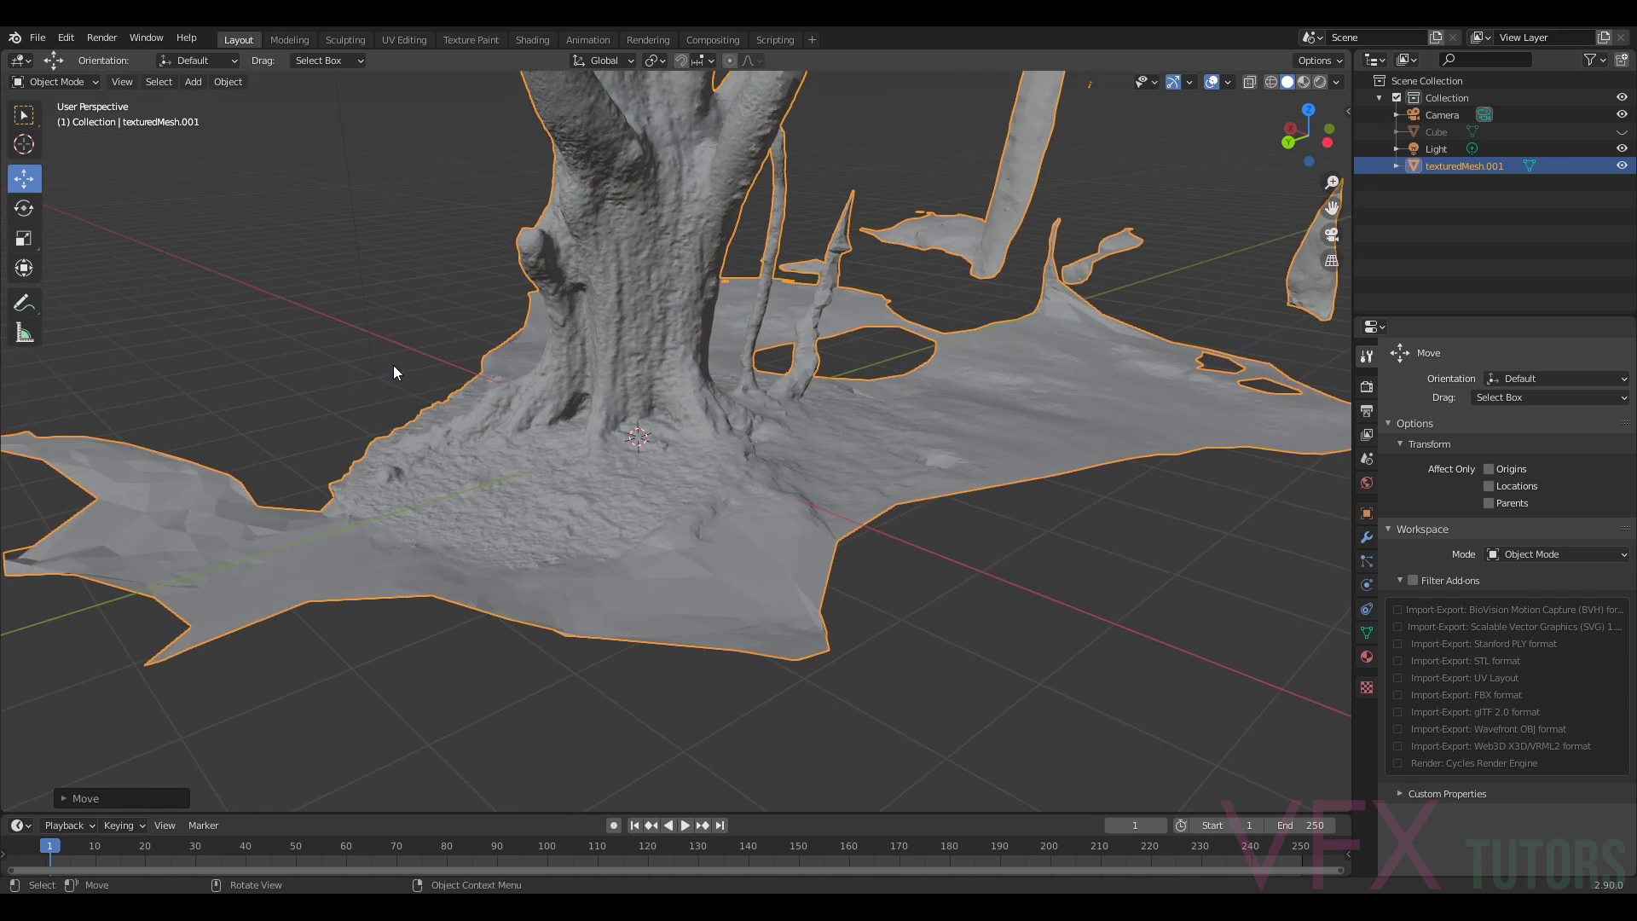
{"action": "middle_click_drag", "start_coordinate": [895, 498], "coordinate": [769, 452]}
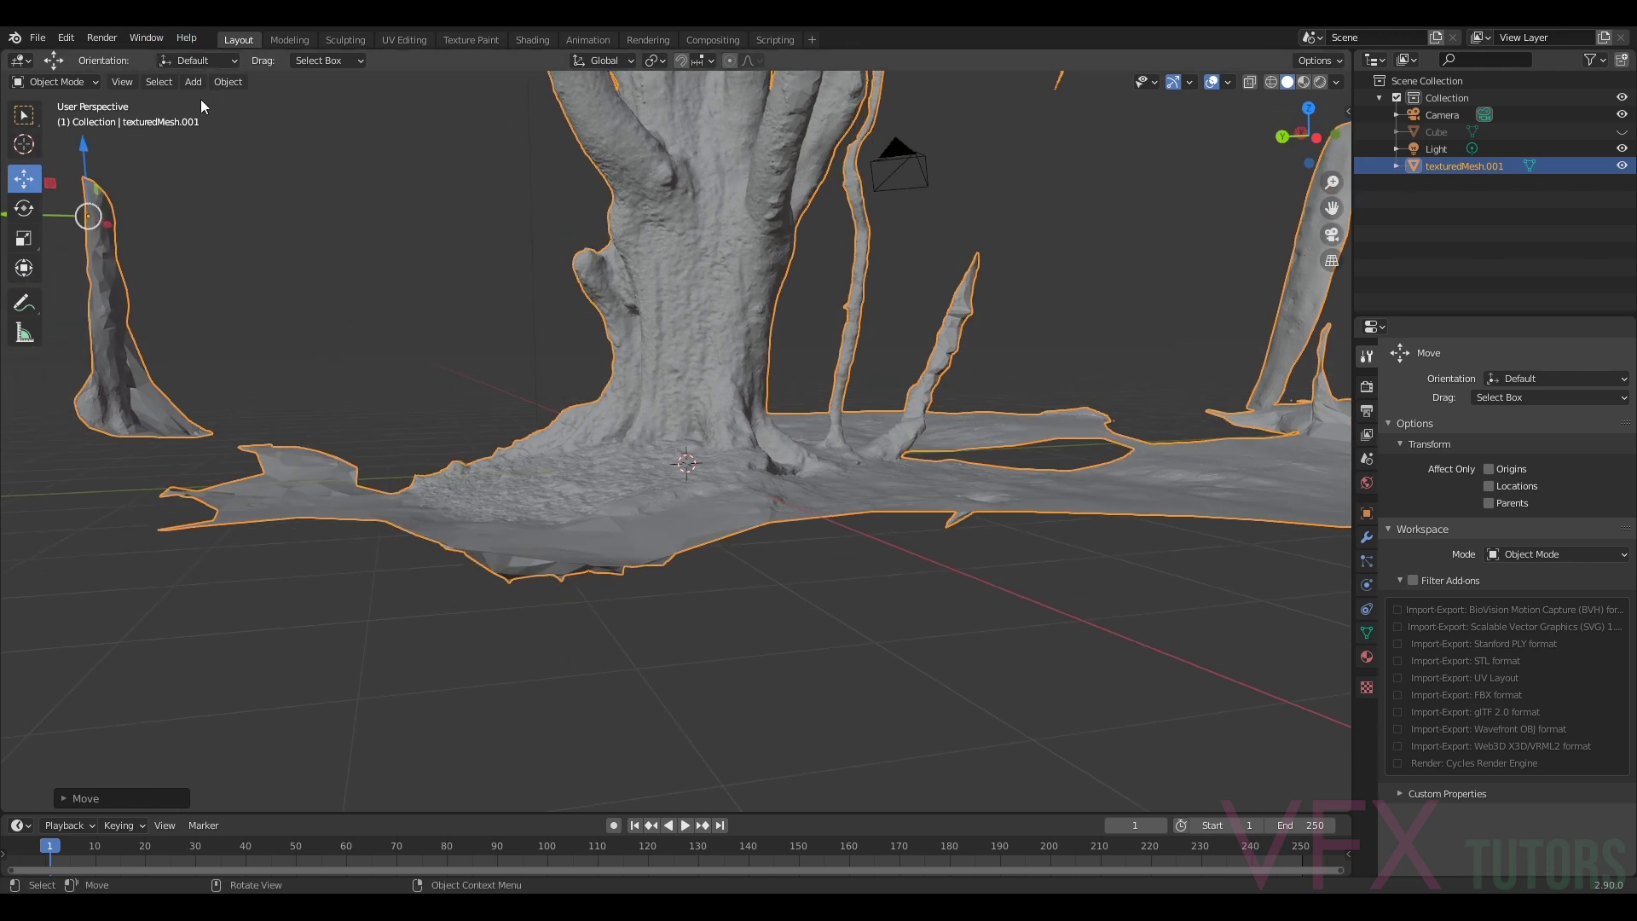
- Switch to the Modeling workspace and orbit to see the whole scan mesh
{"action": "left_click", "coordinate": [102, 38]}
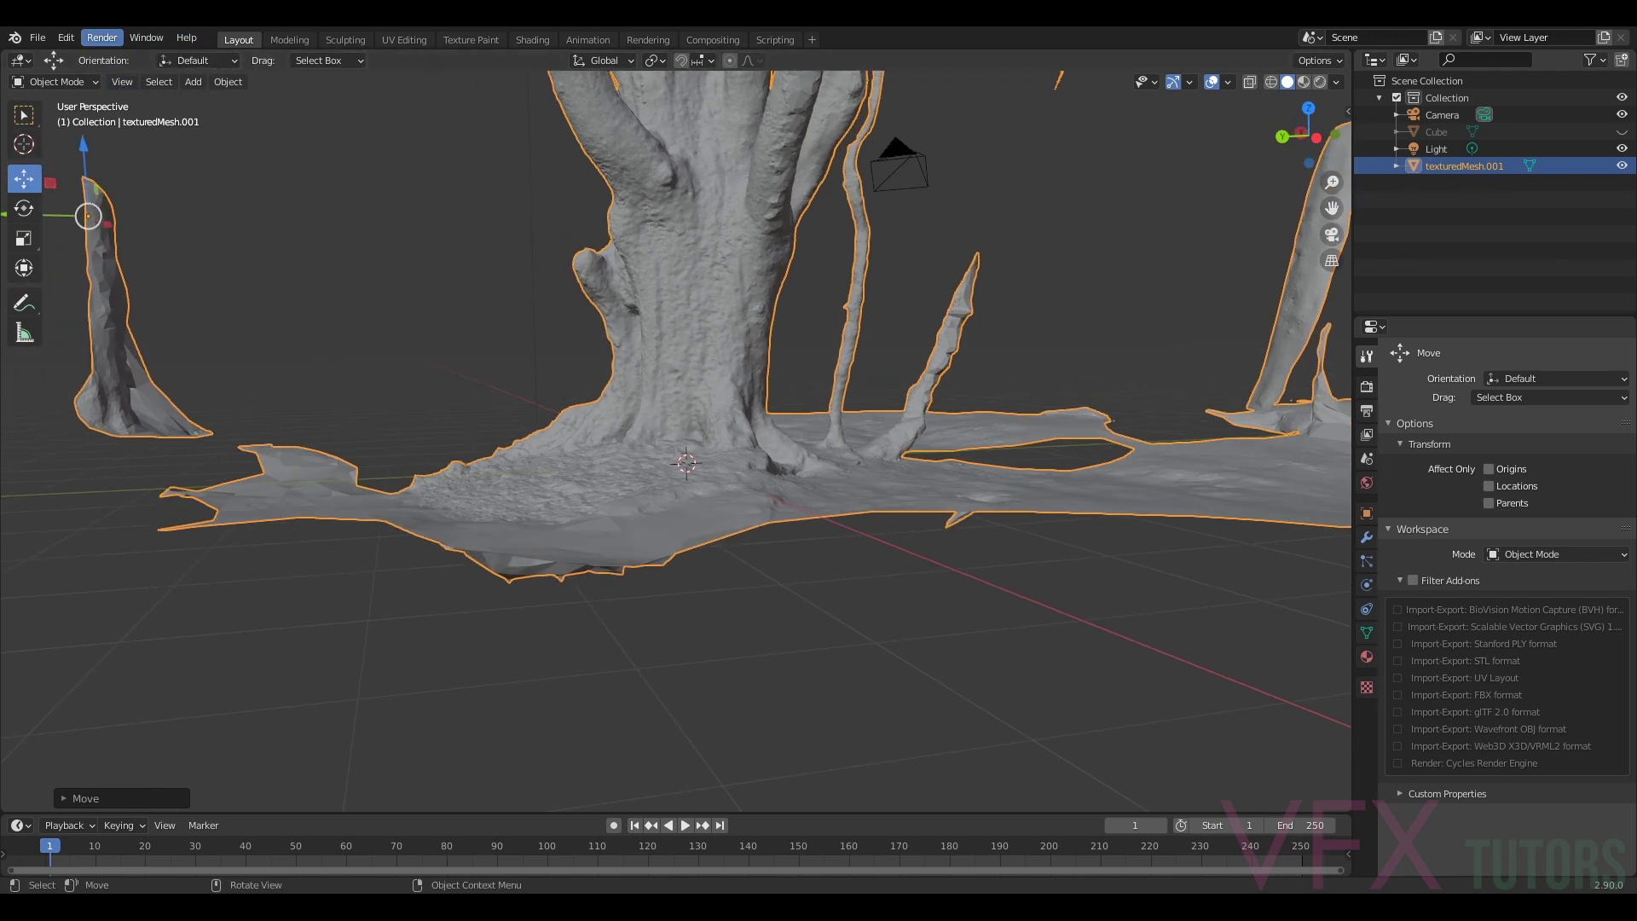
{"action": "left_click", "coordinate": [294, 40]}
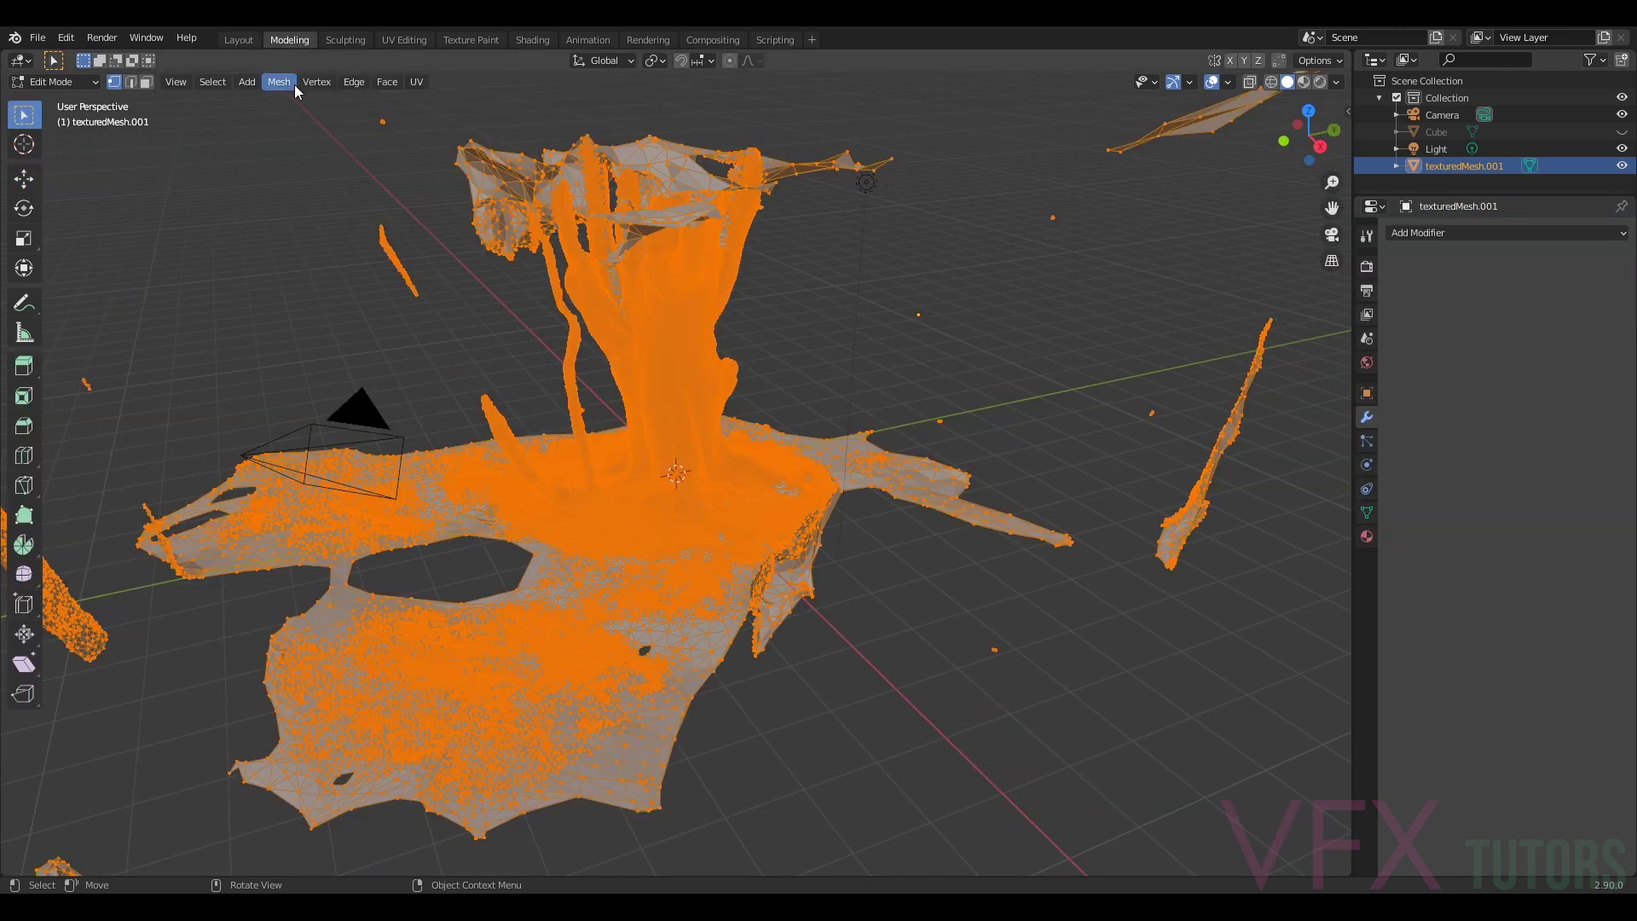
{"action": "middle_click_drag", "start_coordinate": [371, 367], "coordinate": [471, 392]}
{"action": "scroll", "coordinate": [644, 533], "scroll_direction": "up", "scroll_amount": 4}
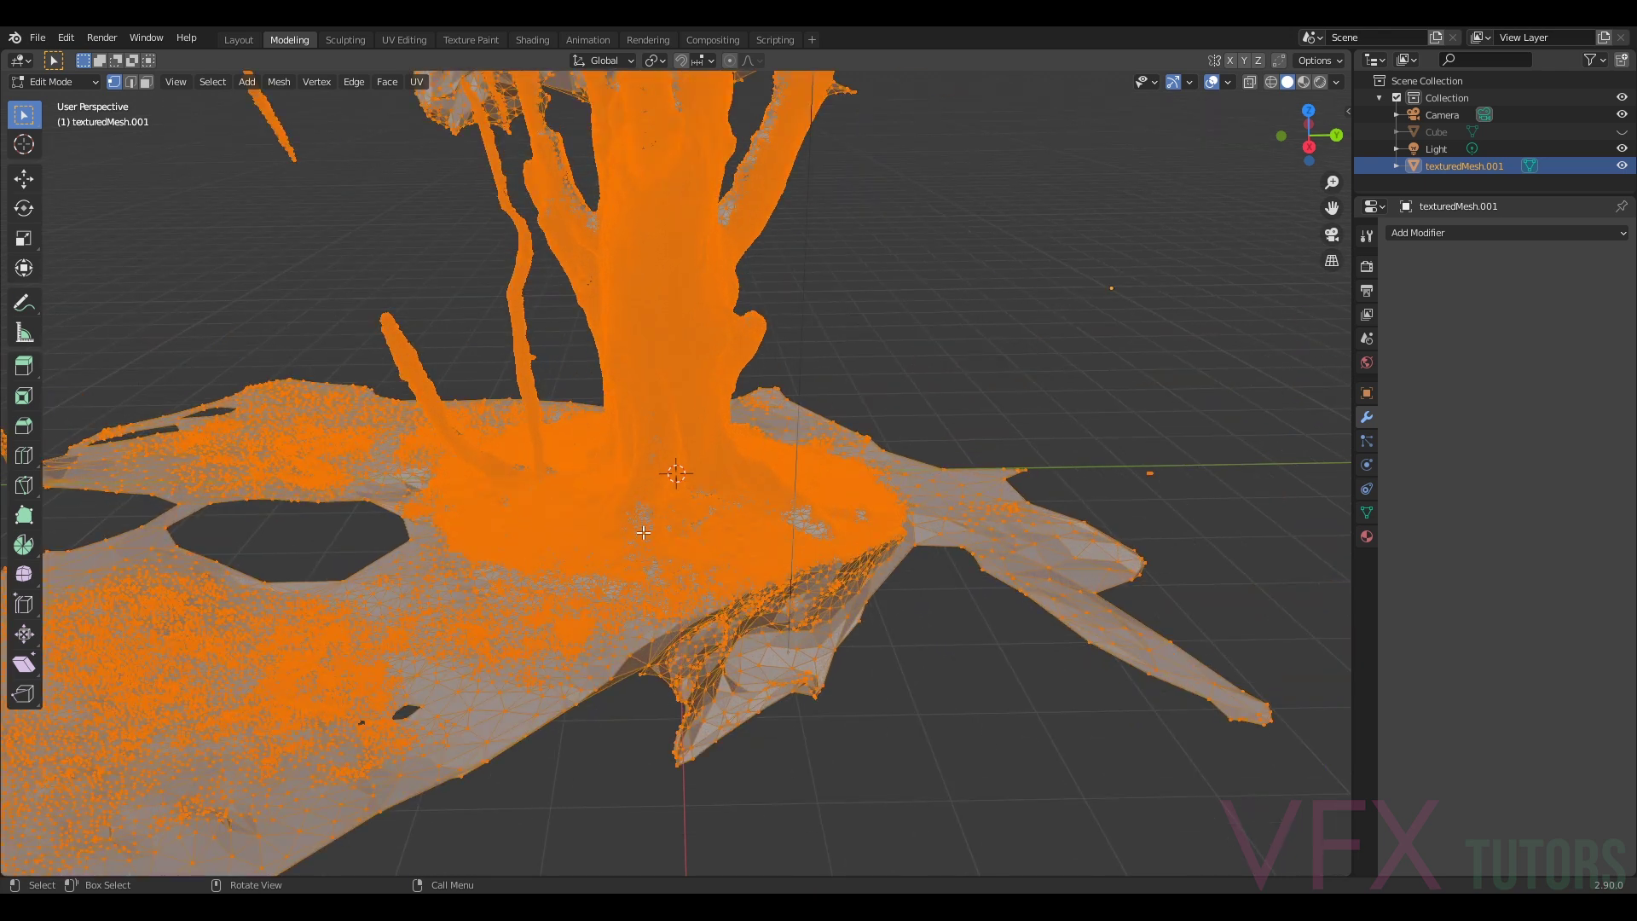
{"action": "scroll", "coordinate": [502, 594], "scroll_direction": "down", "scroll_amount": 5}
{"action": "middle_click_drag", "start_coordinate": [502, 595], "coordinate": [461, 521]}
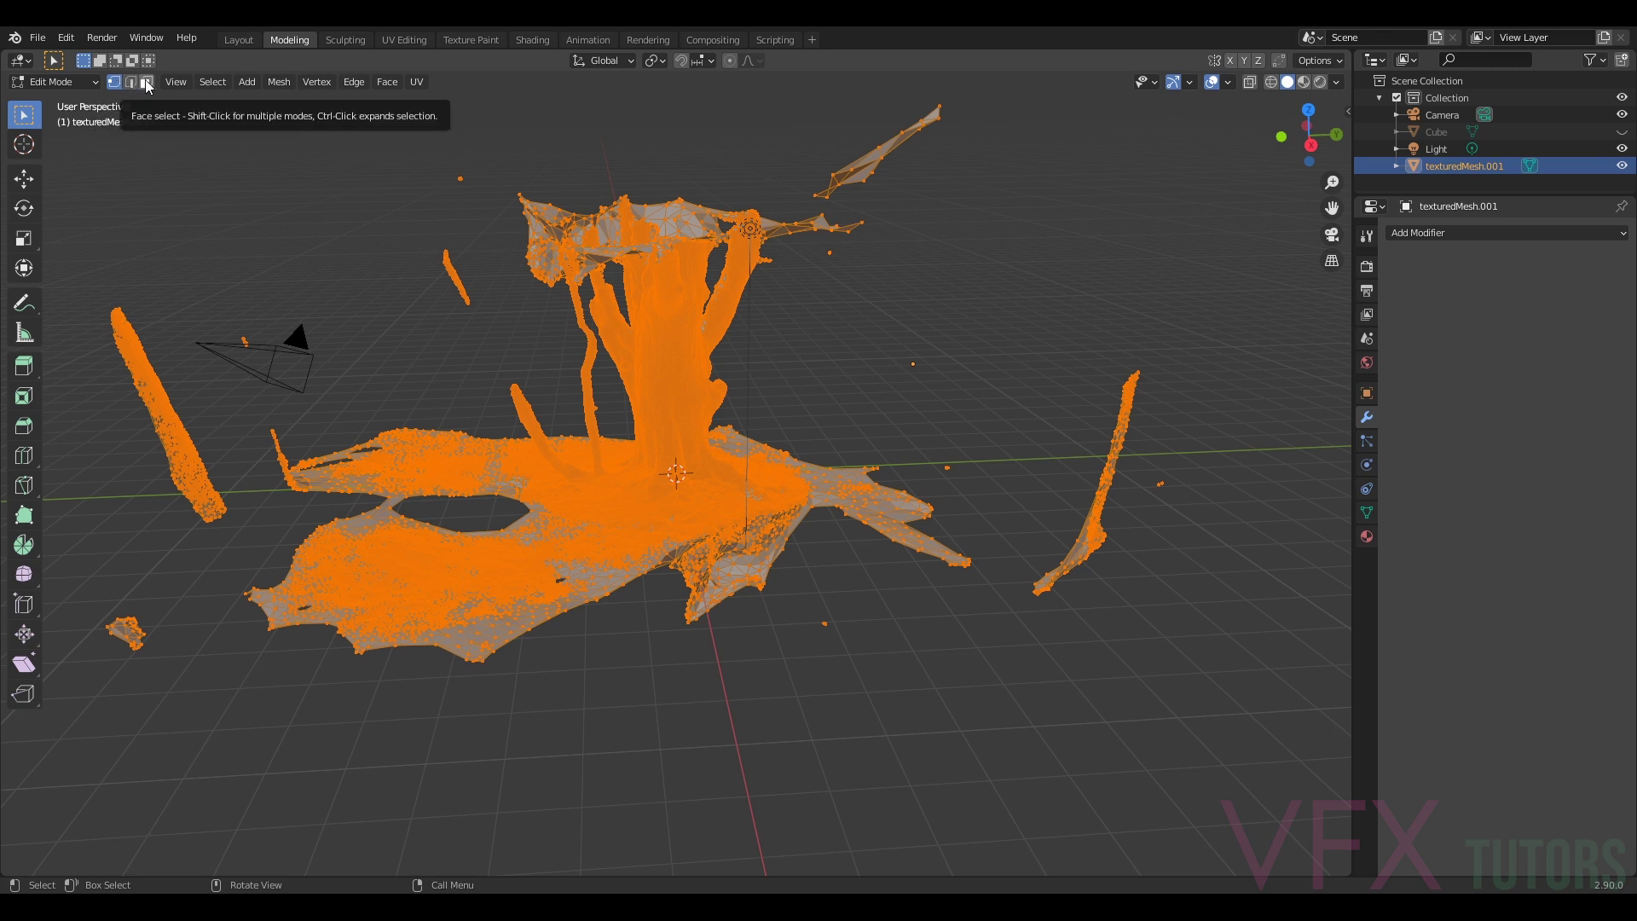
- Box-select the stray strip left of the tree and delete it
{"action": "left_click_drag", "start_coordinate": [118, 323], "coordinate": [235, 540]}
{"action": "right_click", "coordinate": [195, 486]}
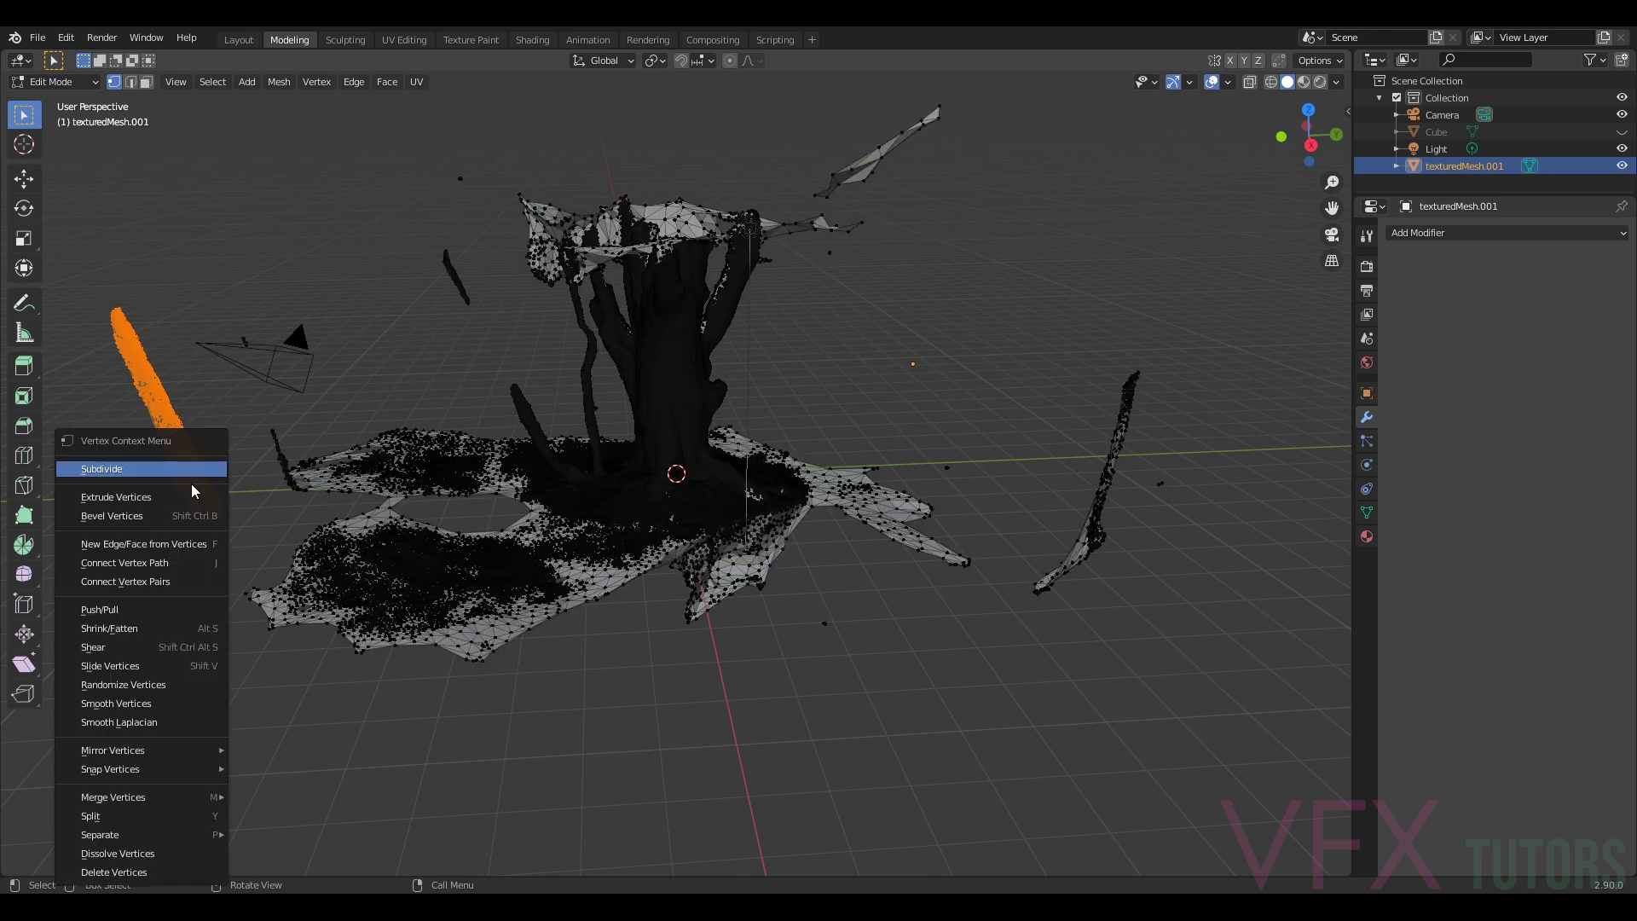
{"action": "key", "text": "Escape"}
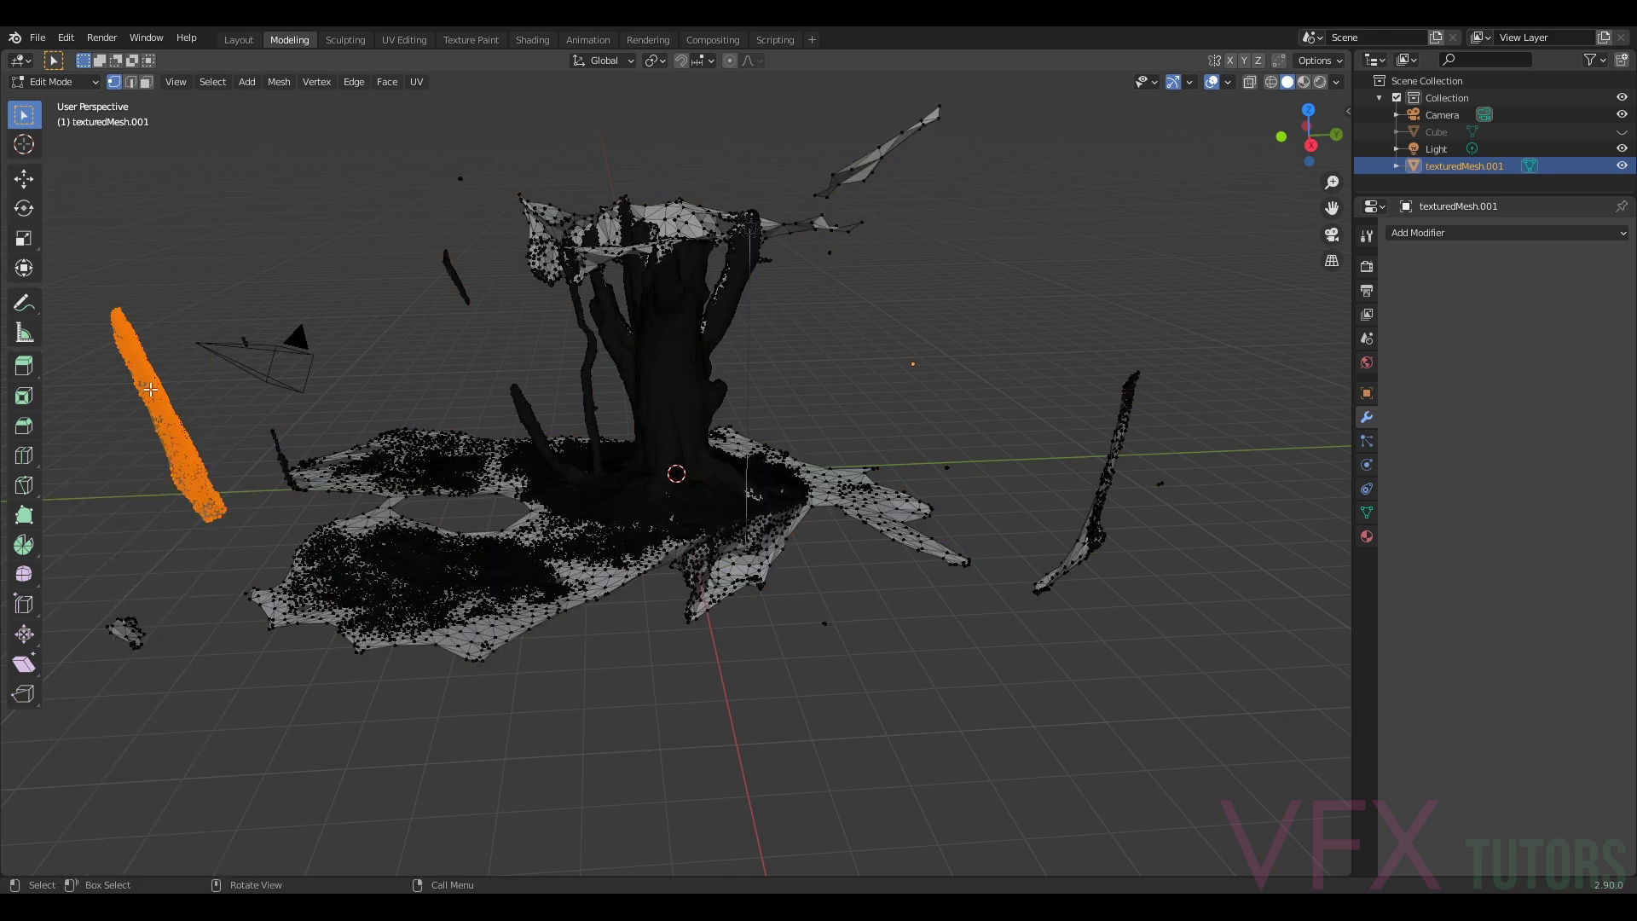
{"action": "key", "text": "x"}
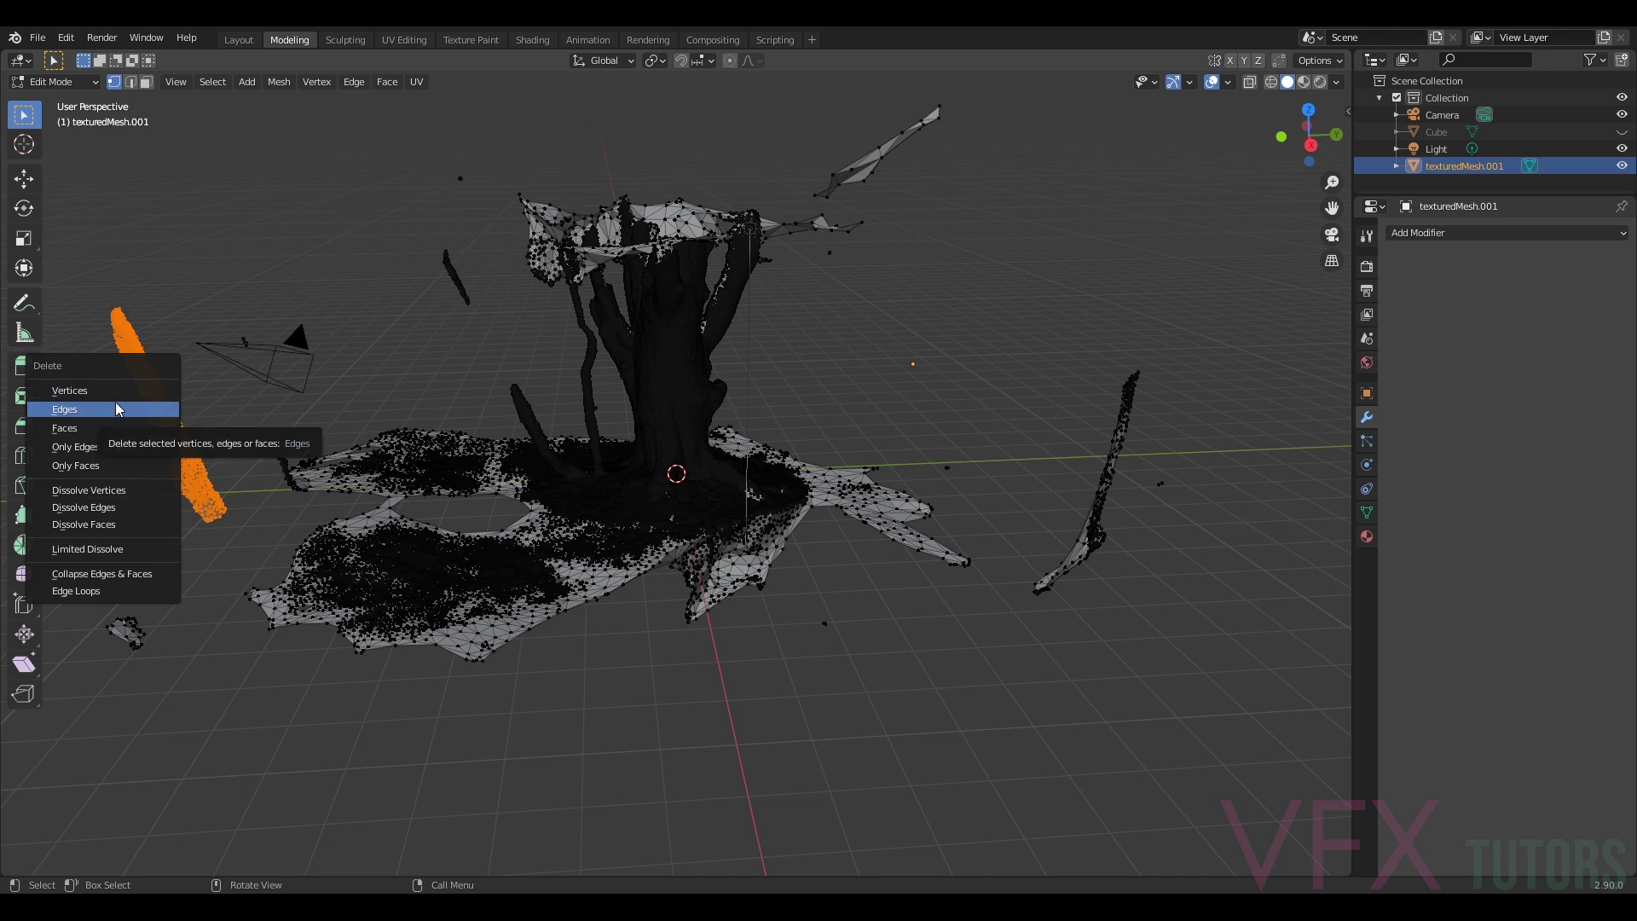
{"action": "left_click", "coordinate": [130, 389]}
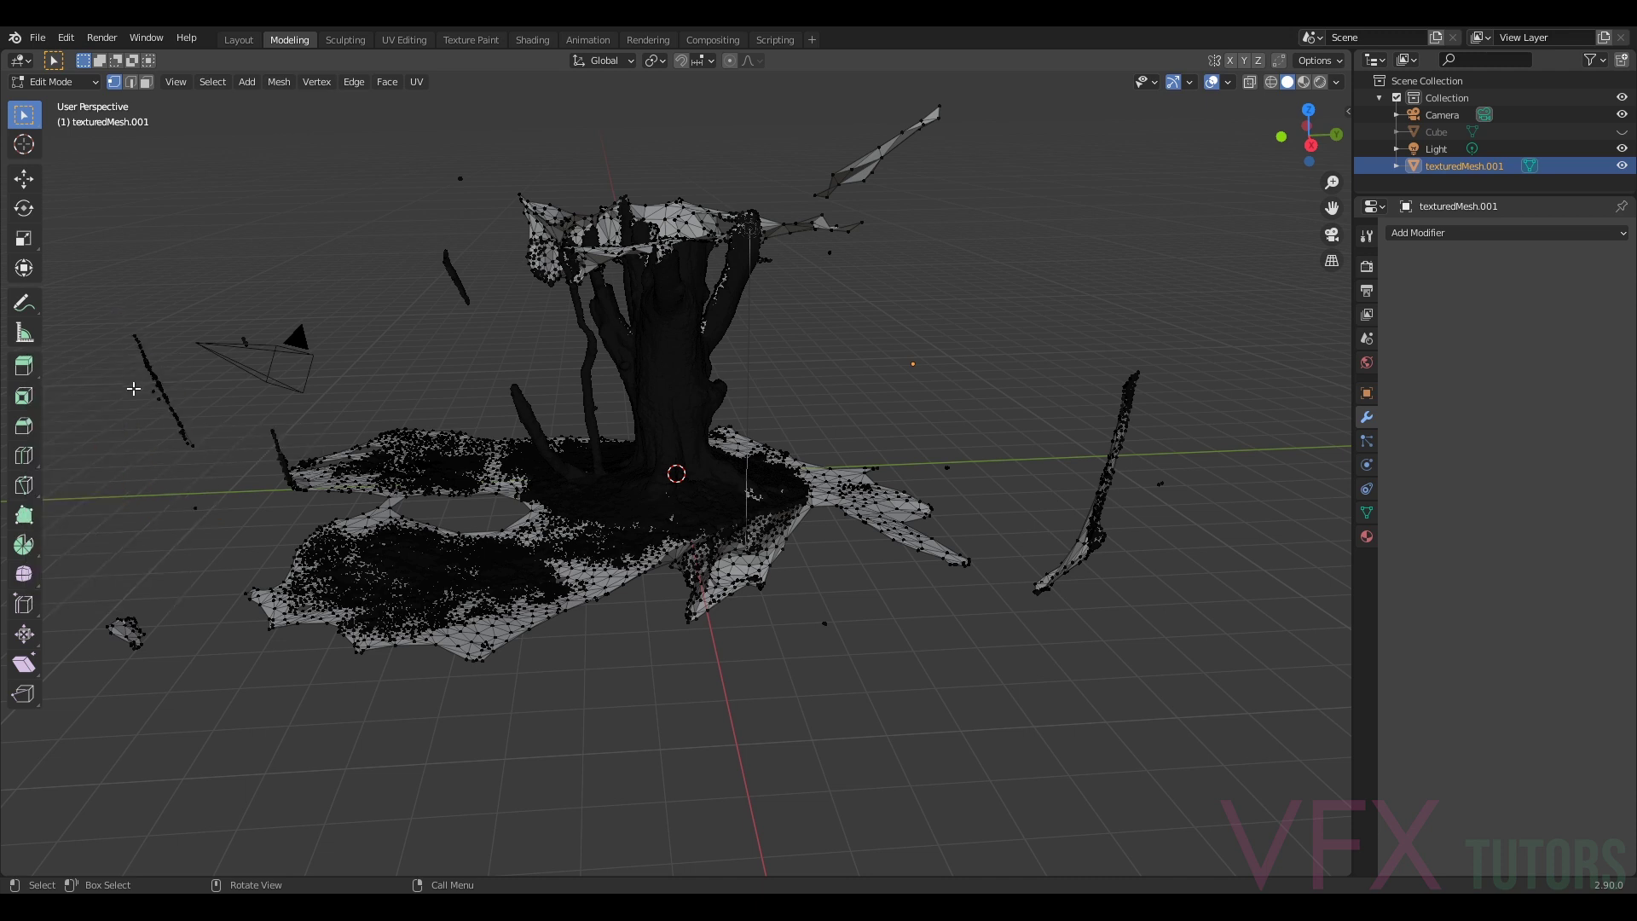
{"action": "scroll", "coordinate": [195, 394], "scroll_direction": "up", "scroll_amount": 6}
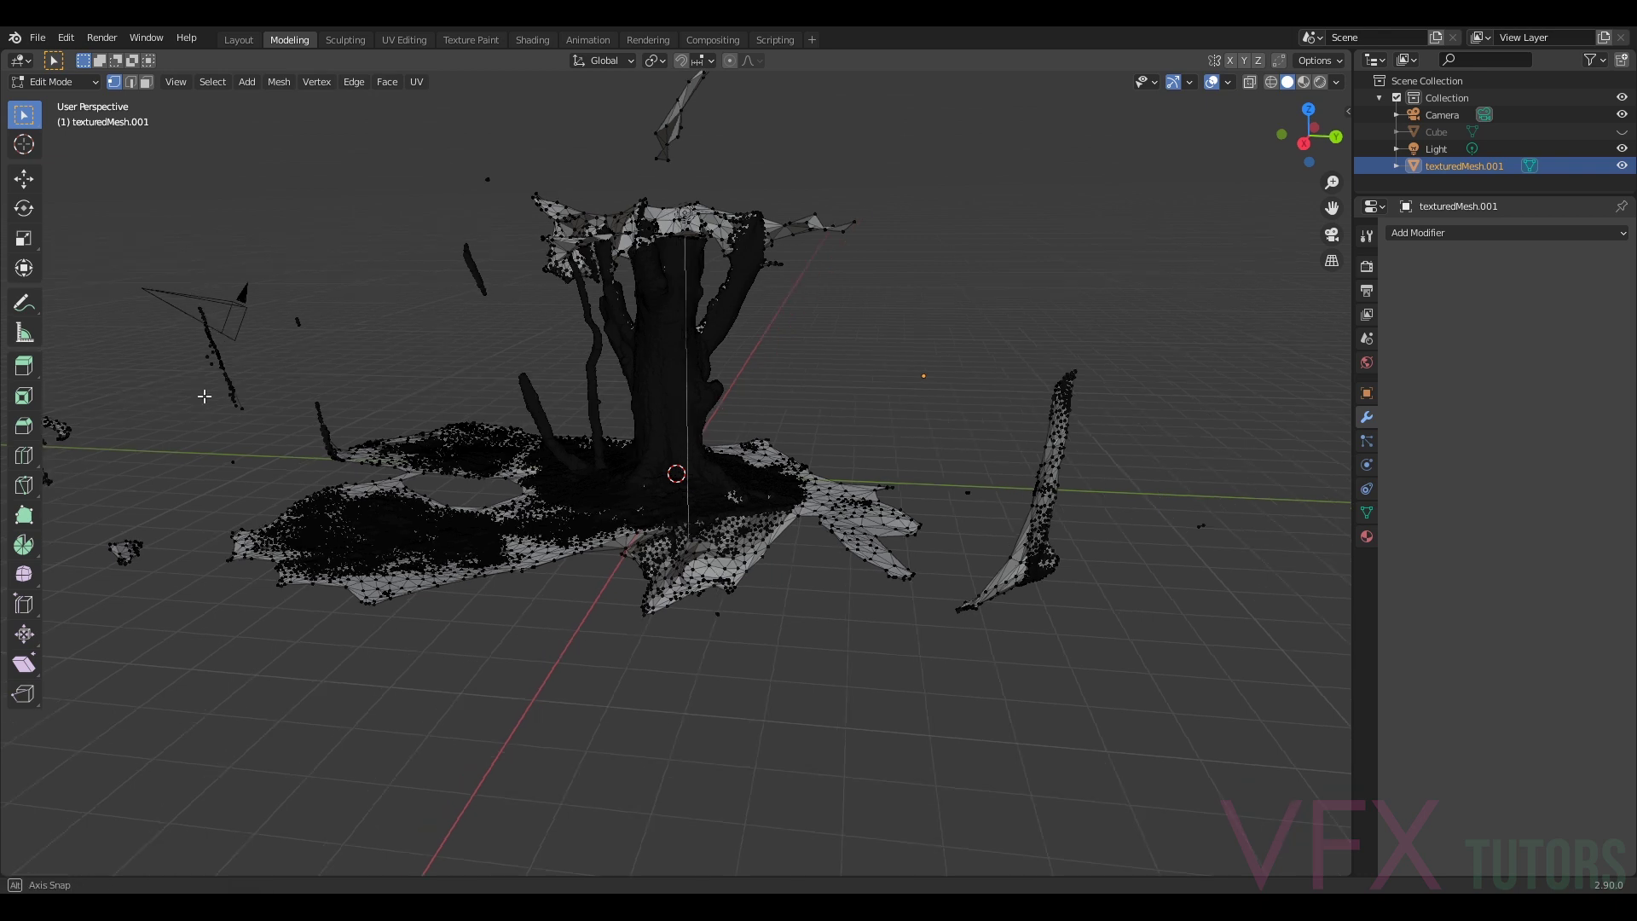
{"action": "middle_click_drag", "start_coordinate": [195, 394], "coordinate": [500, 451]}
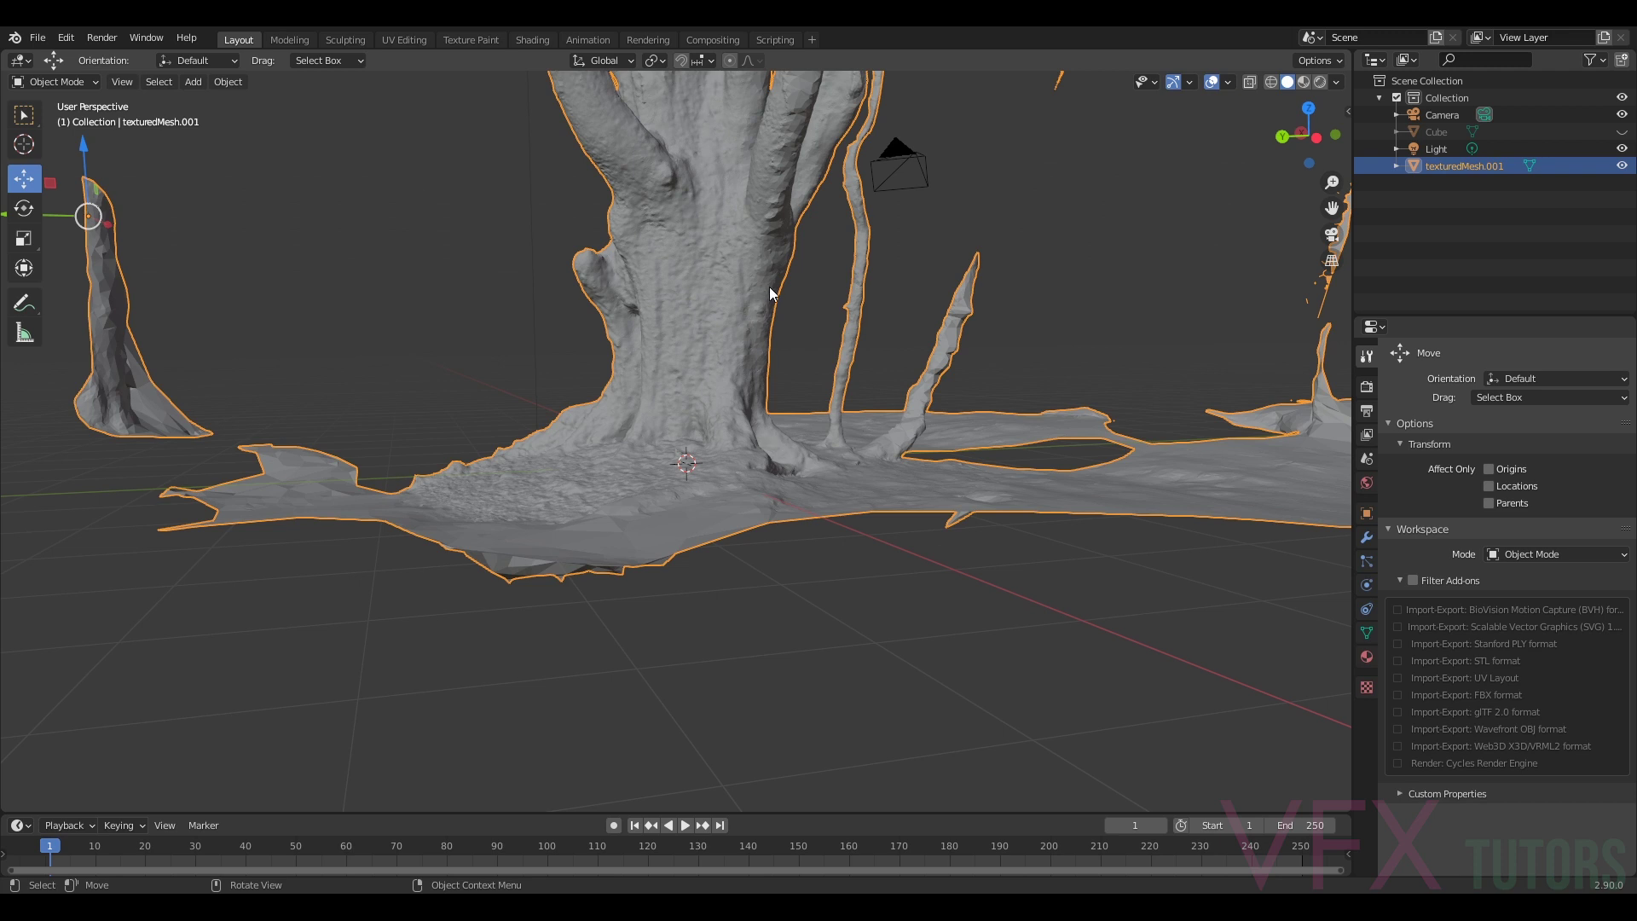
{"action": "middle_click_drag", "start_coordinate": [771, 293], "coordinate": [1070, 343]}
{"action": "scroll", "coordinate": [635, 345], "scroll_direction": "up", "scroll_amount": 5}
{"action": "scroll", "coordinate": [689, 422], "scroll_direction": "up", "scroll_amount": 3}
{"action": "scroll", "coordinate": [438, 455], "scroll_direction": "up", "scroll_amount": 3}
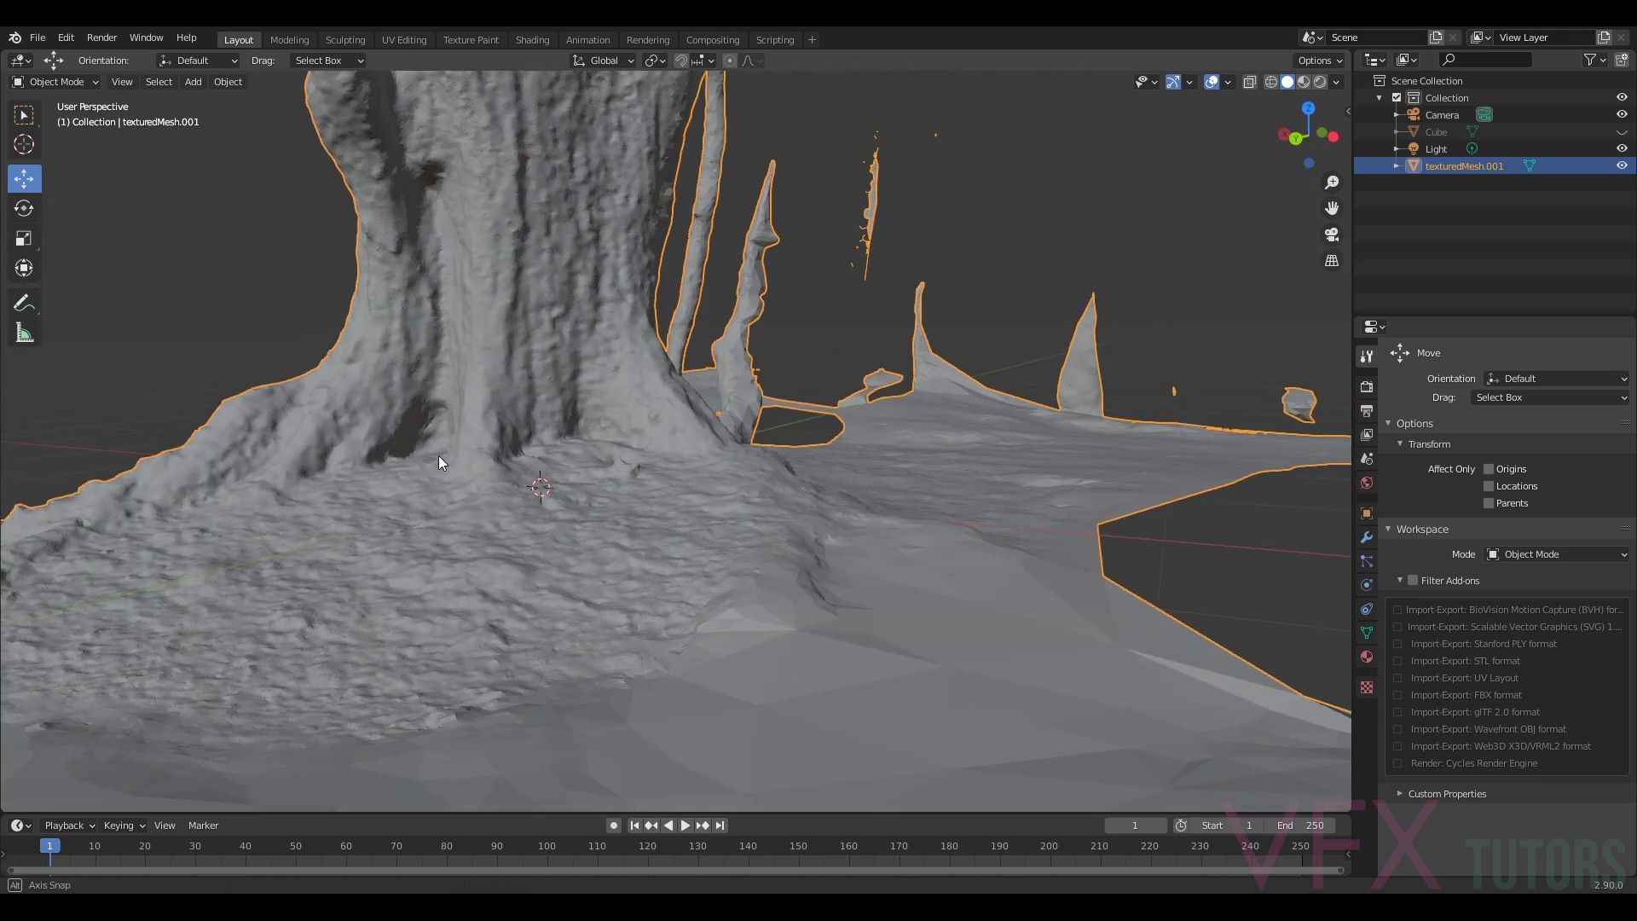
{"action": "scroll", "coordinate": [418, 464], "scroll_direction": "down", "scroll_amount": 1}
{"action": "mouse_move", "coordinate": [398, 471]}
{"action": "middle_mouse_down"}
{"action": "mouse_move", "coordinate": [377, 450]}
{"action": "mouse_move", "coordinate": [417, 449]}
{"action": "middle_mouse_up"}
{"action": "middle_click_drag", "start_coordinate": [791, 433], "coordinate": [785, 458]}
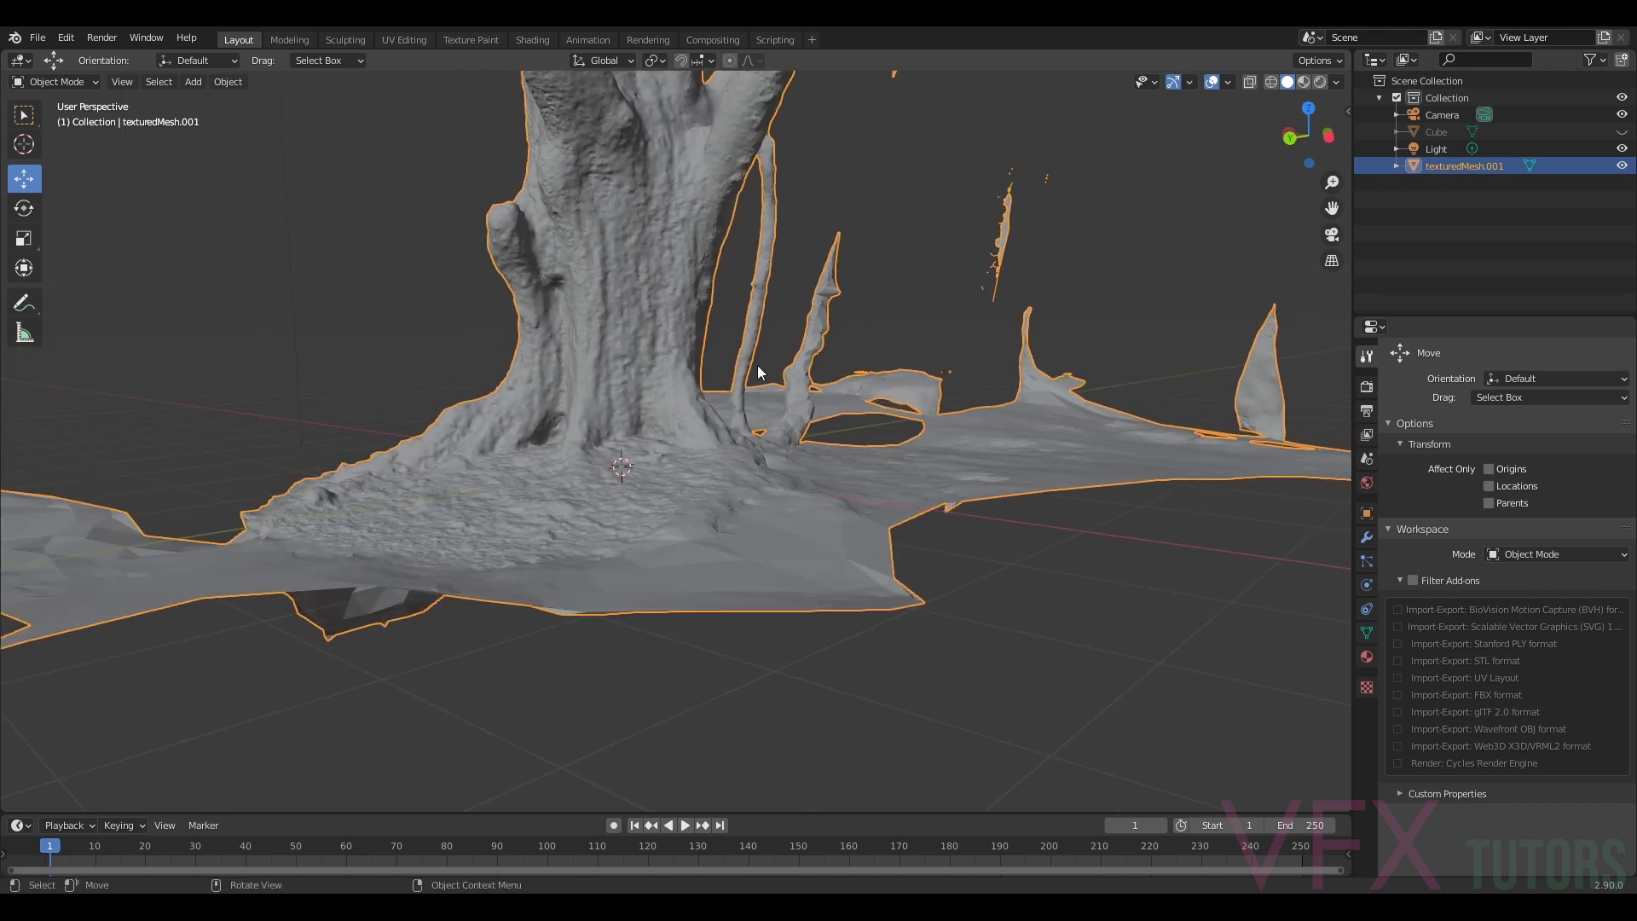
{"action": "scroll", "coordinate": [648, 431], "scroll_direction": "down", "scroll_amount": 3}
{"action": "scroll", "coordinate": [642, 436], "scroll_direction": "up", "scroll_amount": 1}
{"action": "middle_click_drag", "start_coordinate": [641, 437], "coordinate": [726, 428]}
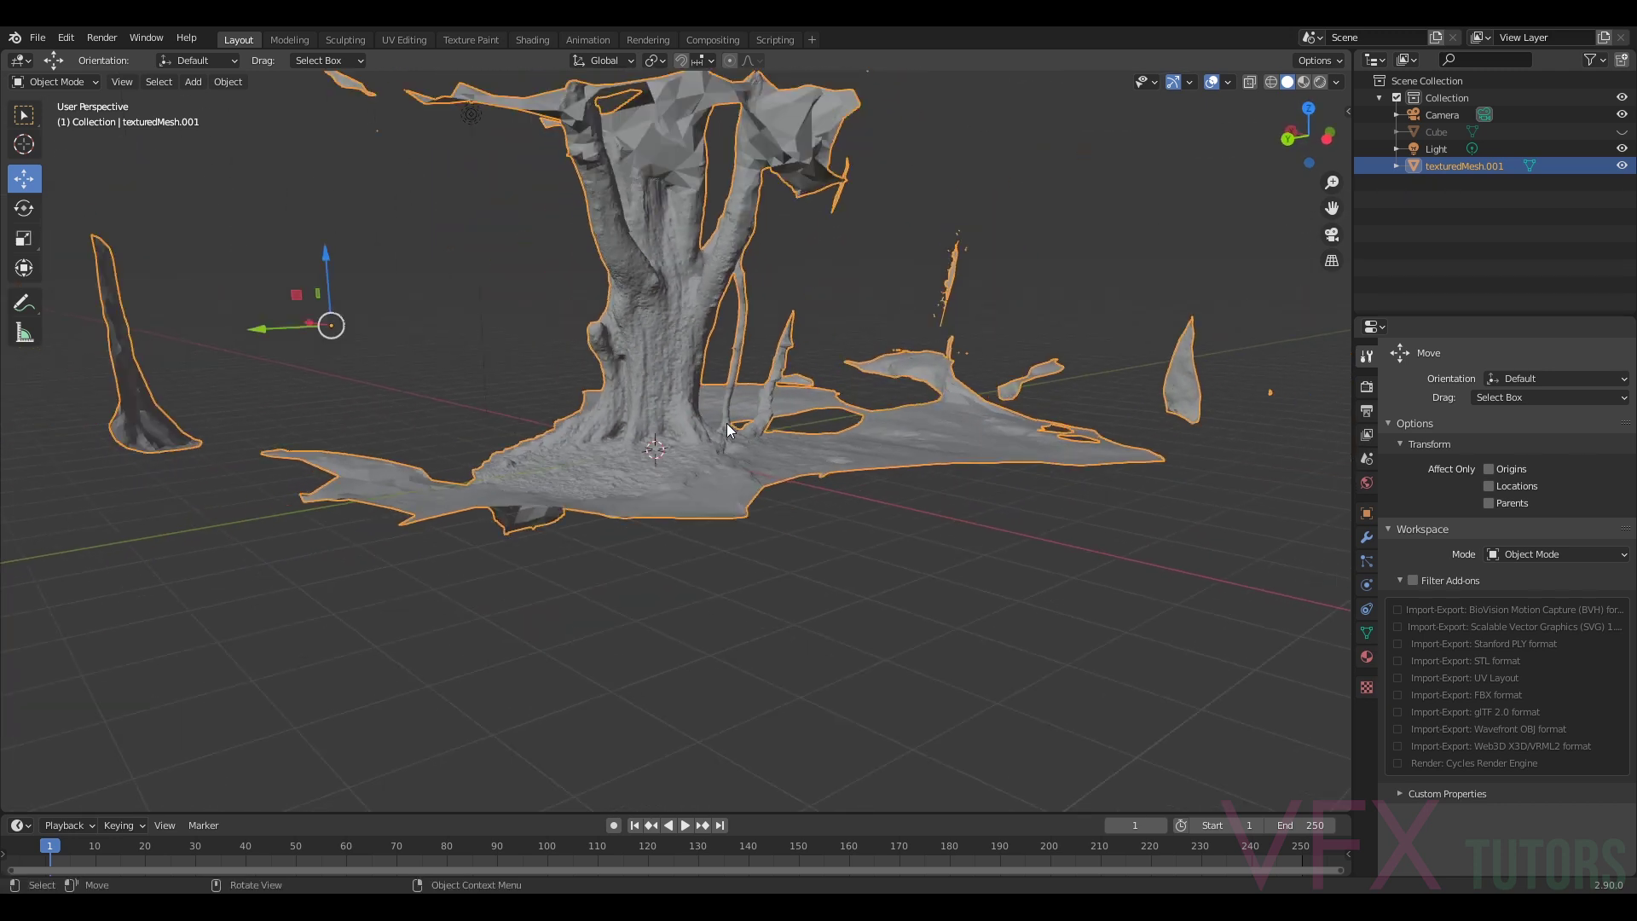
{"action": "scroll", "coordinate": [752, 512], "scroll_direction": "up", "scroll_amount": 2}
{"action": "middle_click_drag", "start_coordinate": [752, 511], "coordinate": [674, 511]}
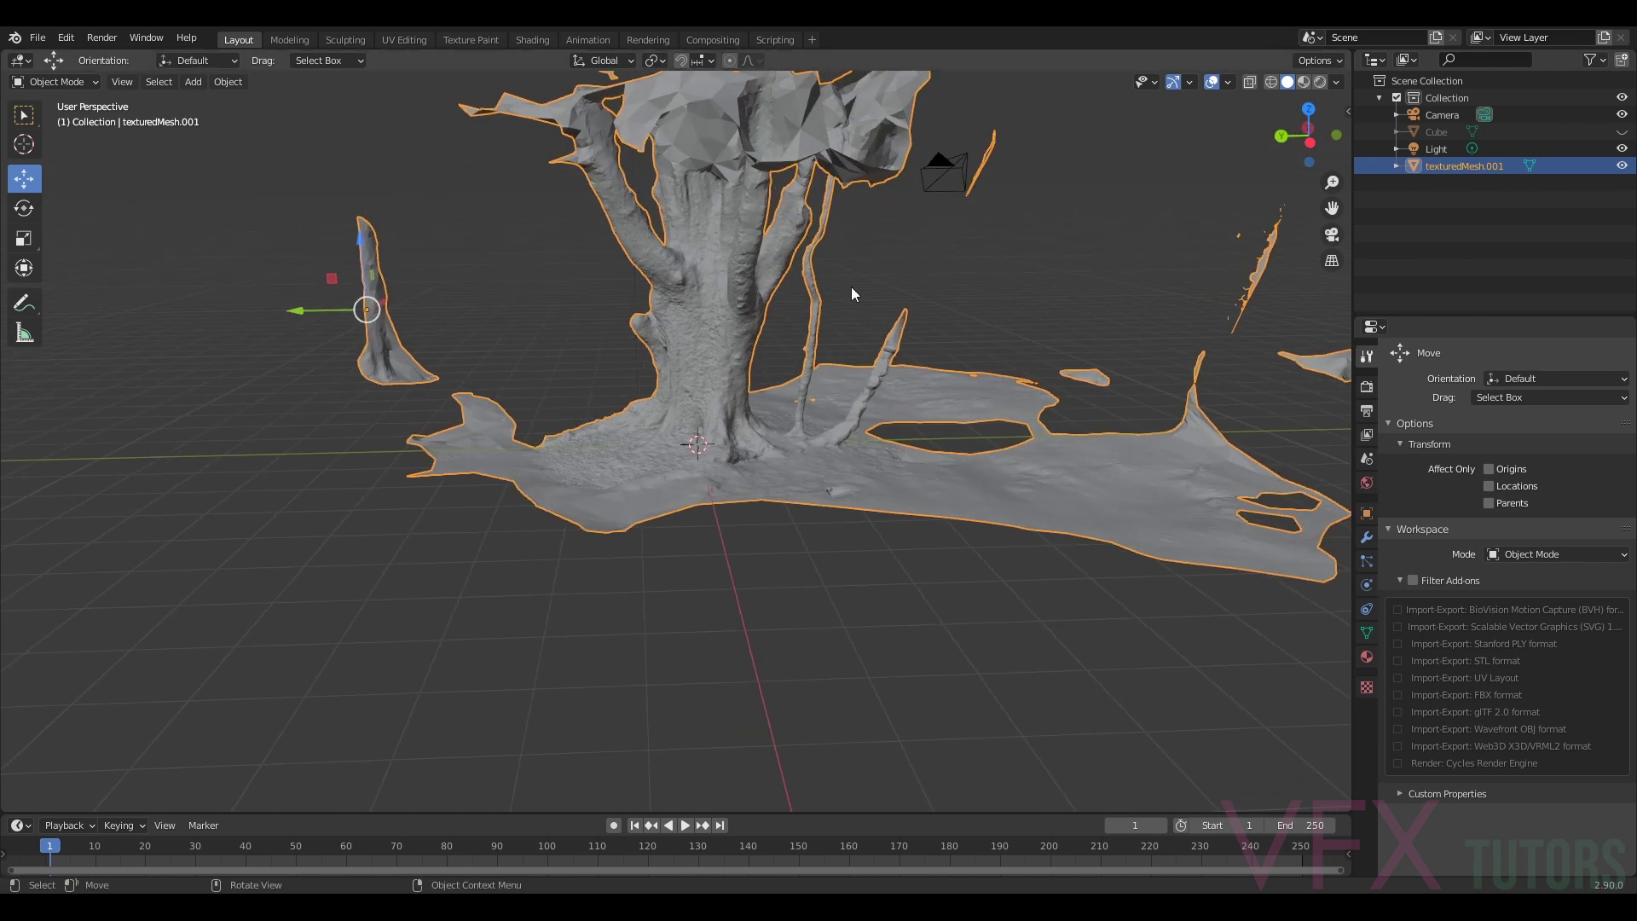
{"action": "middle_click_drag", "start_coordinate": [889, 237], "coordinate": [845, 224]}
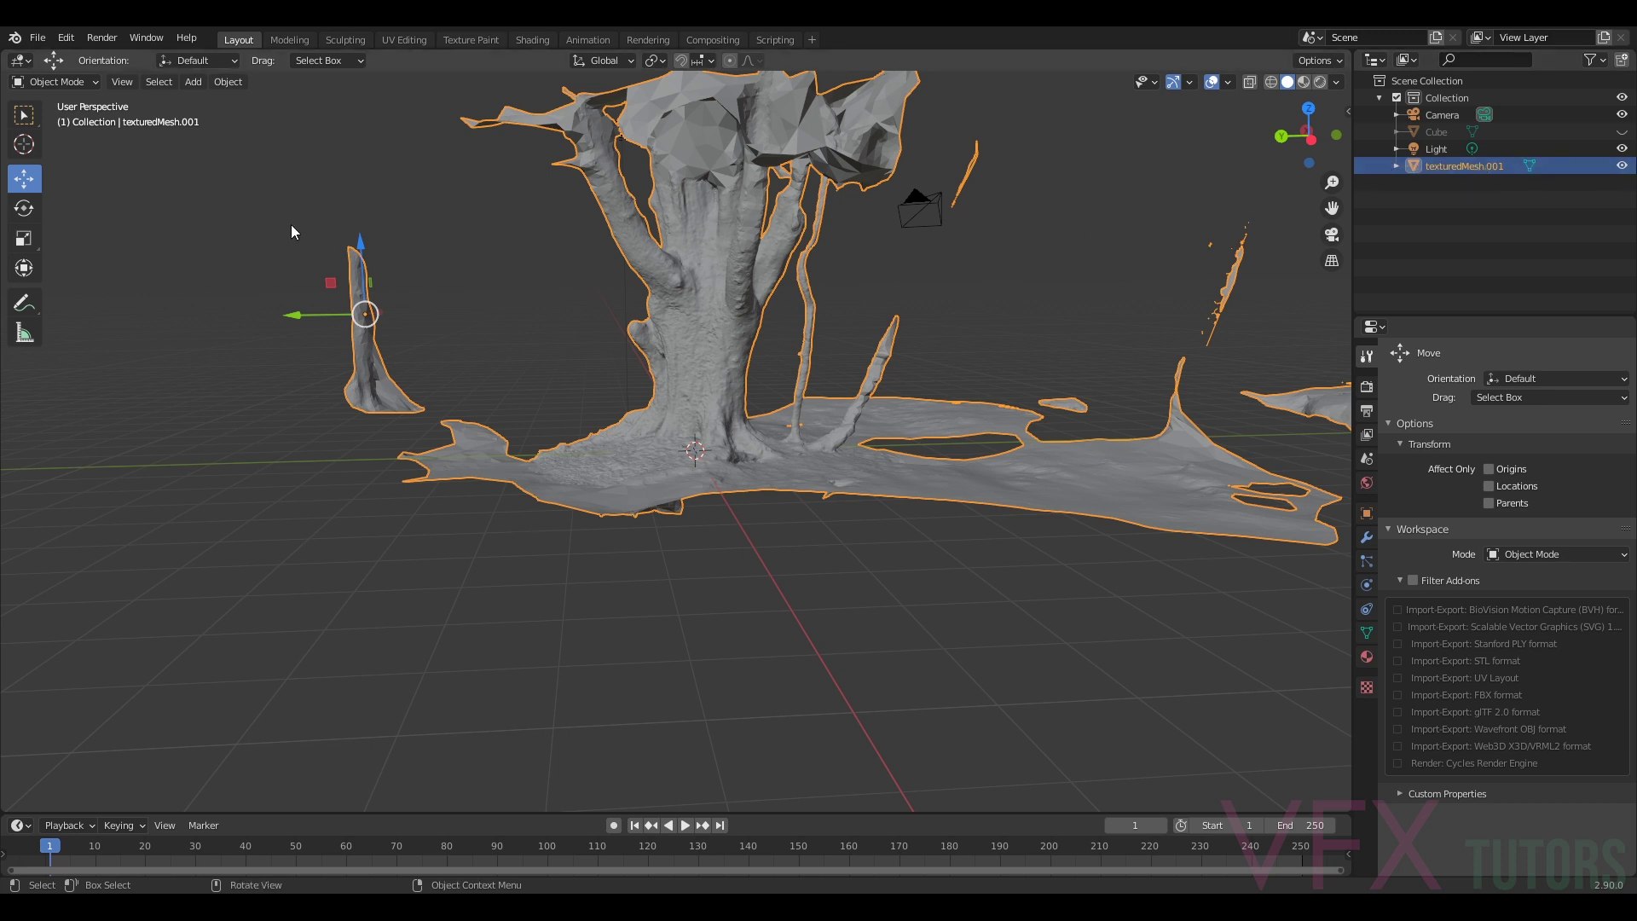
- Start a Wavefront OBJ export and browse to MM031\MobilePhone\Data\Scan
{"action": "left_click", "coordinate": [39, 38]}
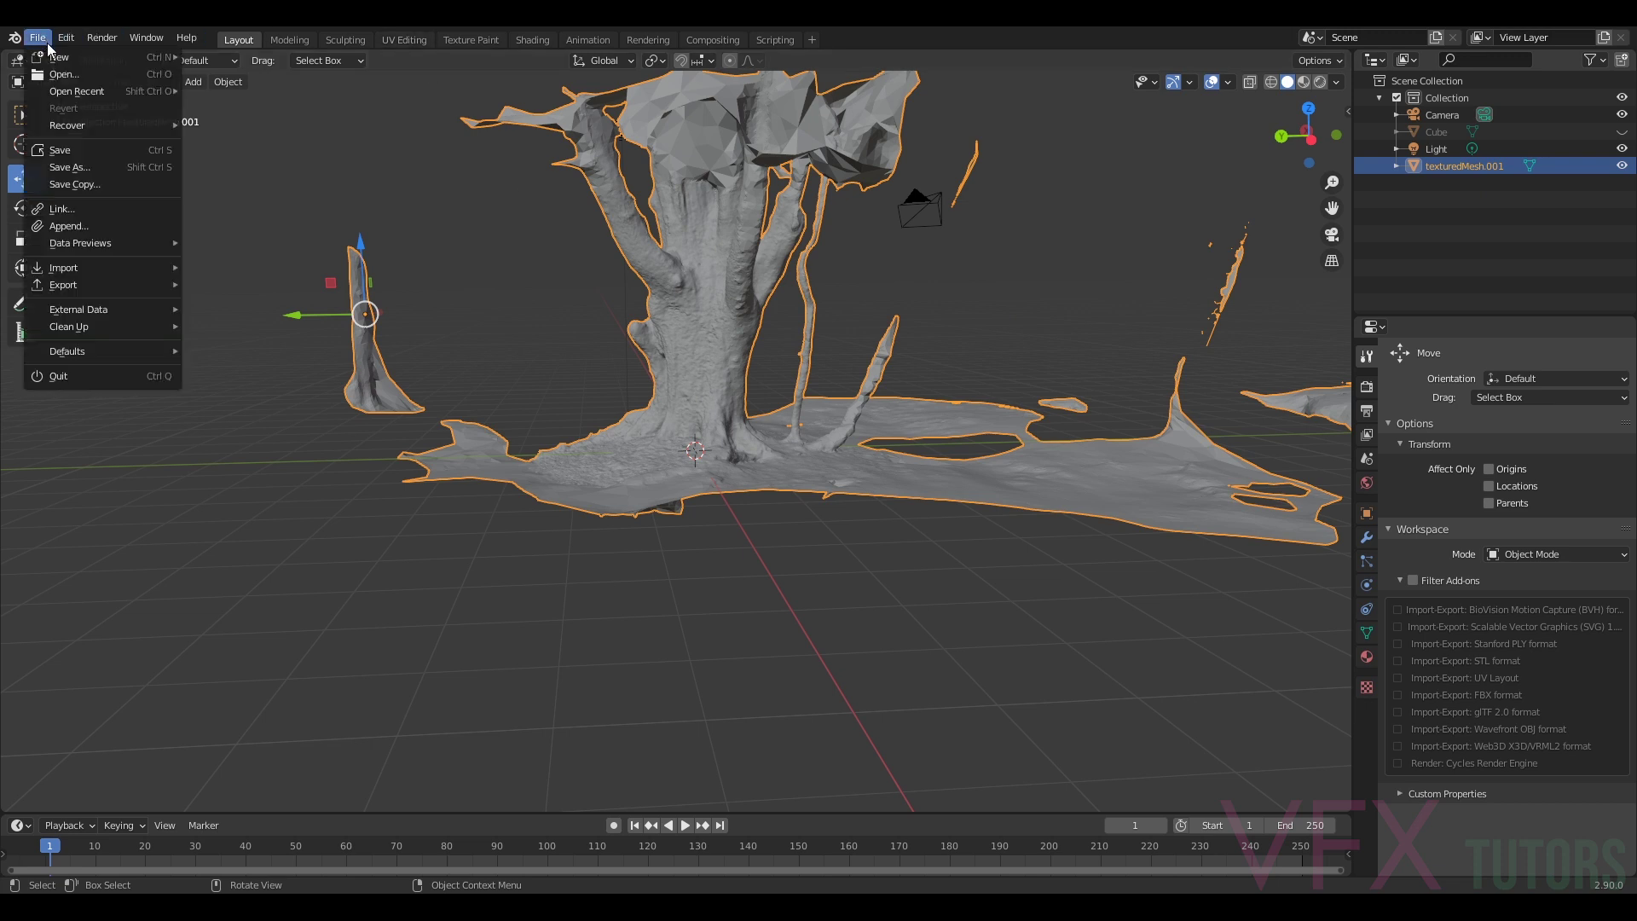
{"action": "mouse_move", "coordinate": [109, 284]}
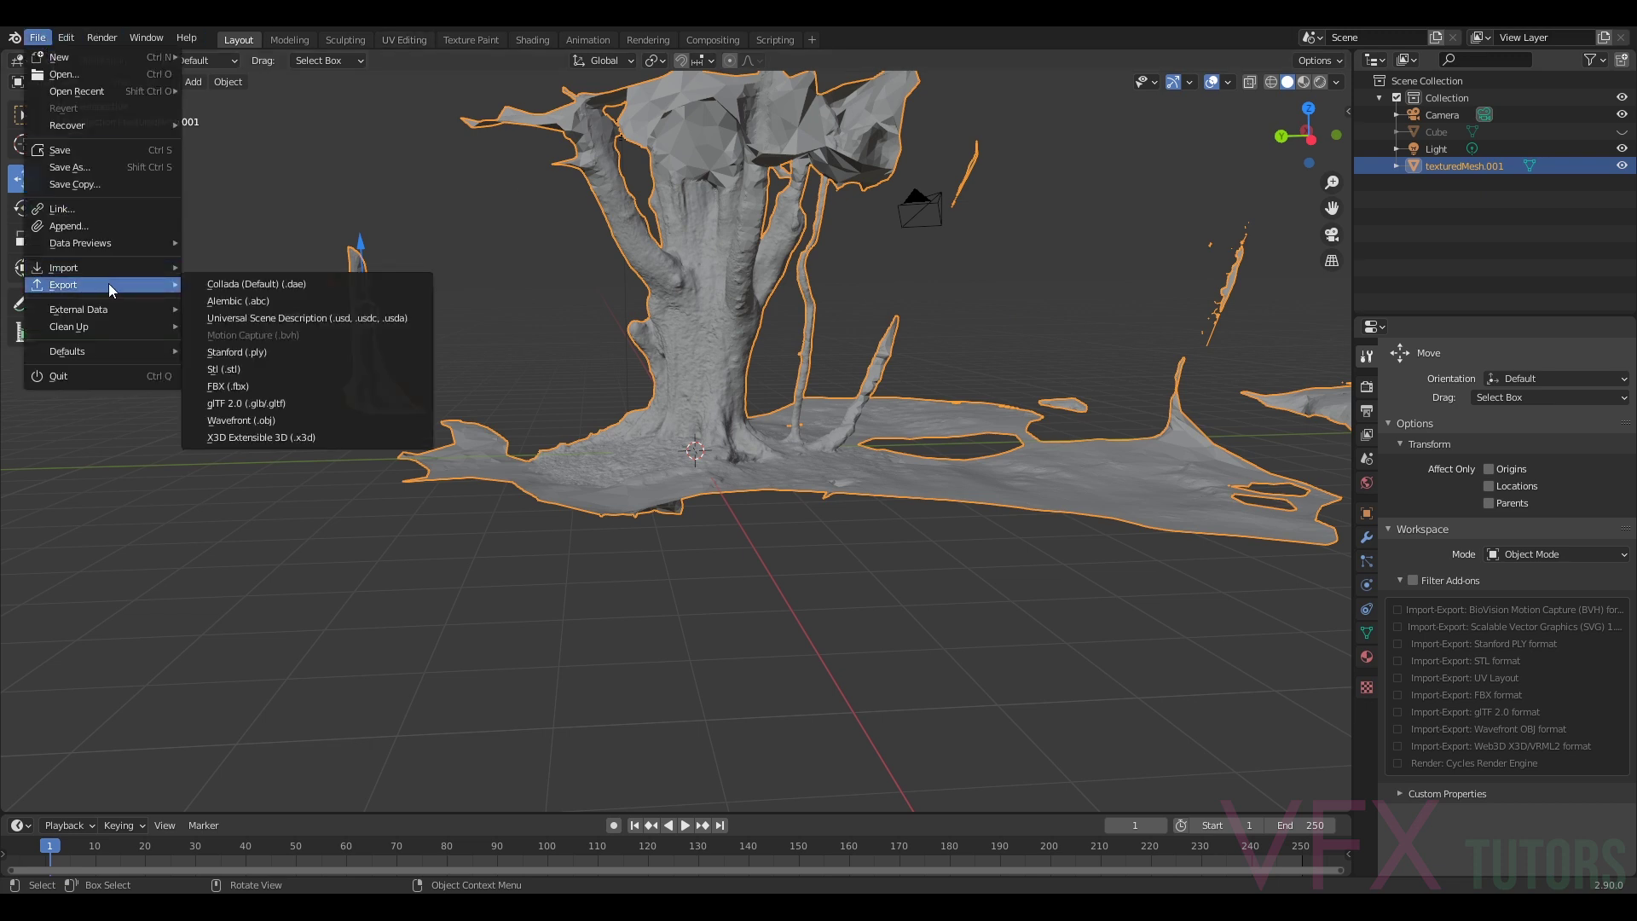
{"action": "left_click", "coordinate": [274, 419]}
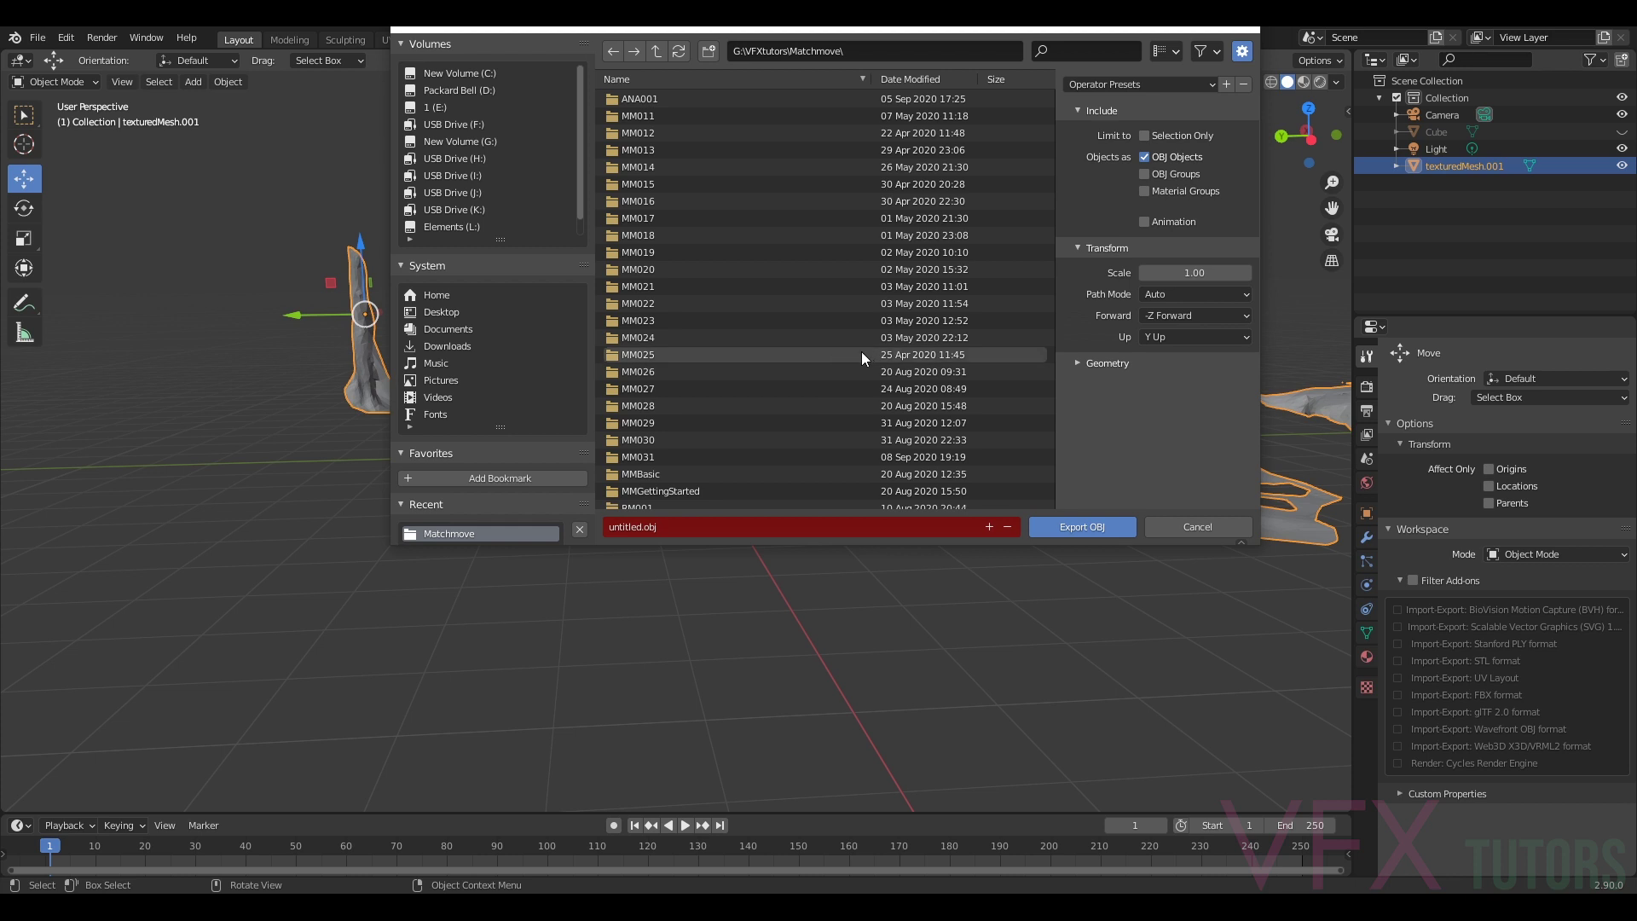
{"action": "double_click", "coordinate": [643, 423]}
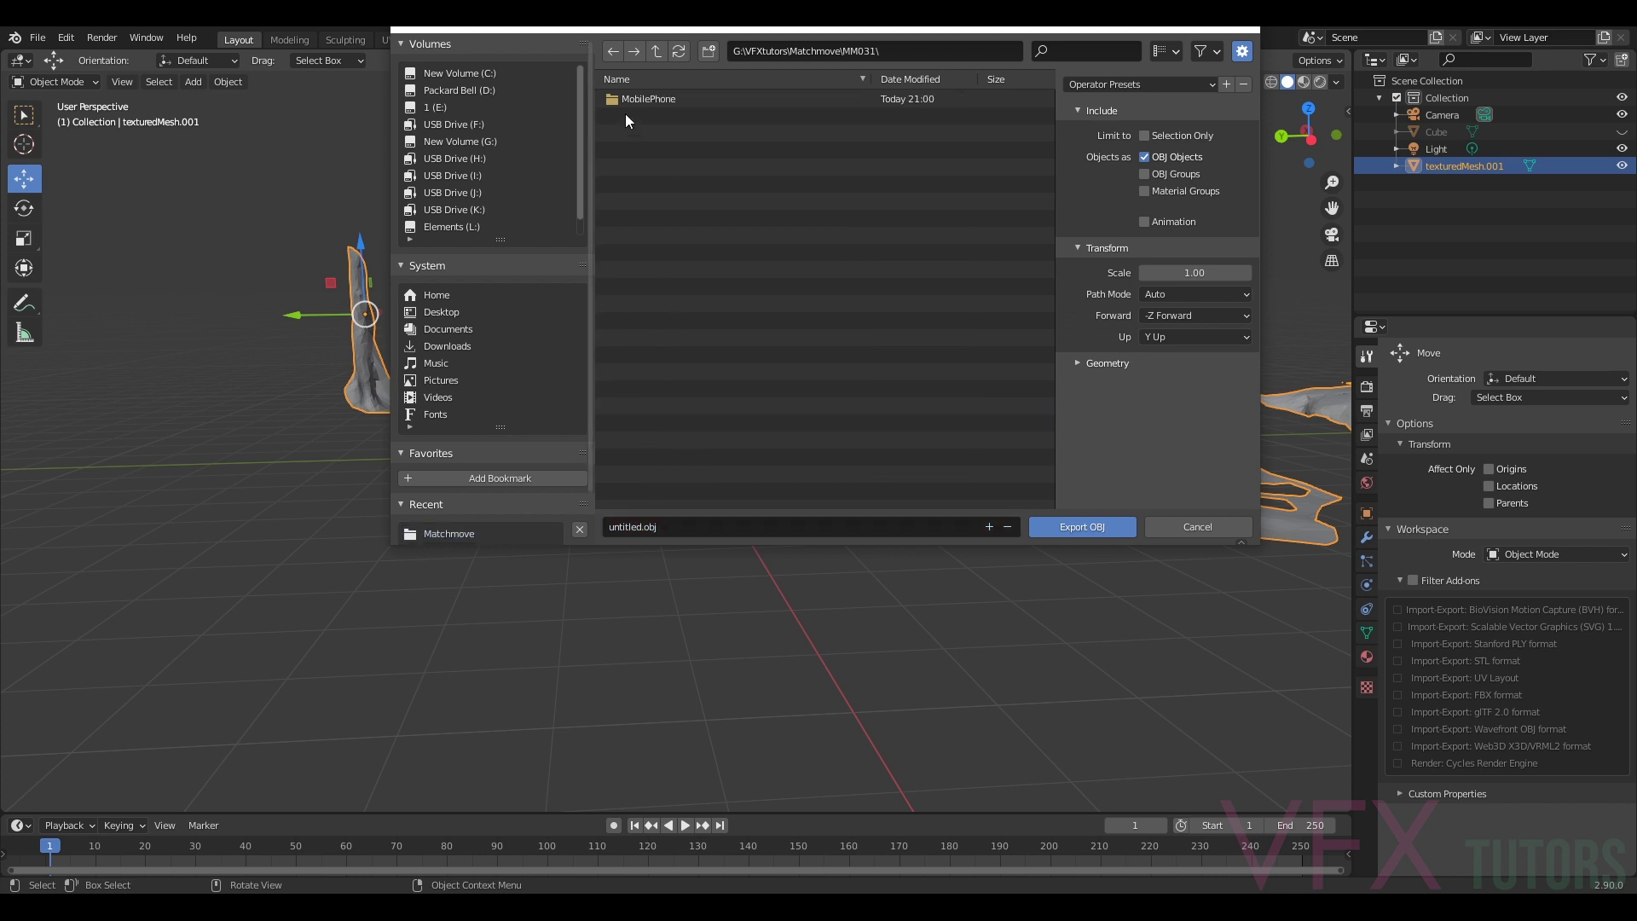
{"action": "left_click", "coordinate": [635, 102]}
{"action": "double_click", "coordinate": [634, 104]}
{"action": "double_click", "coordinate": [646, 99]}
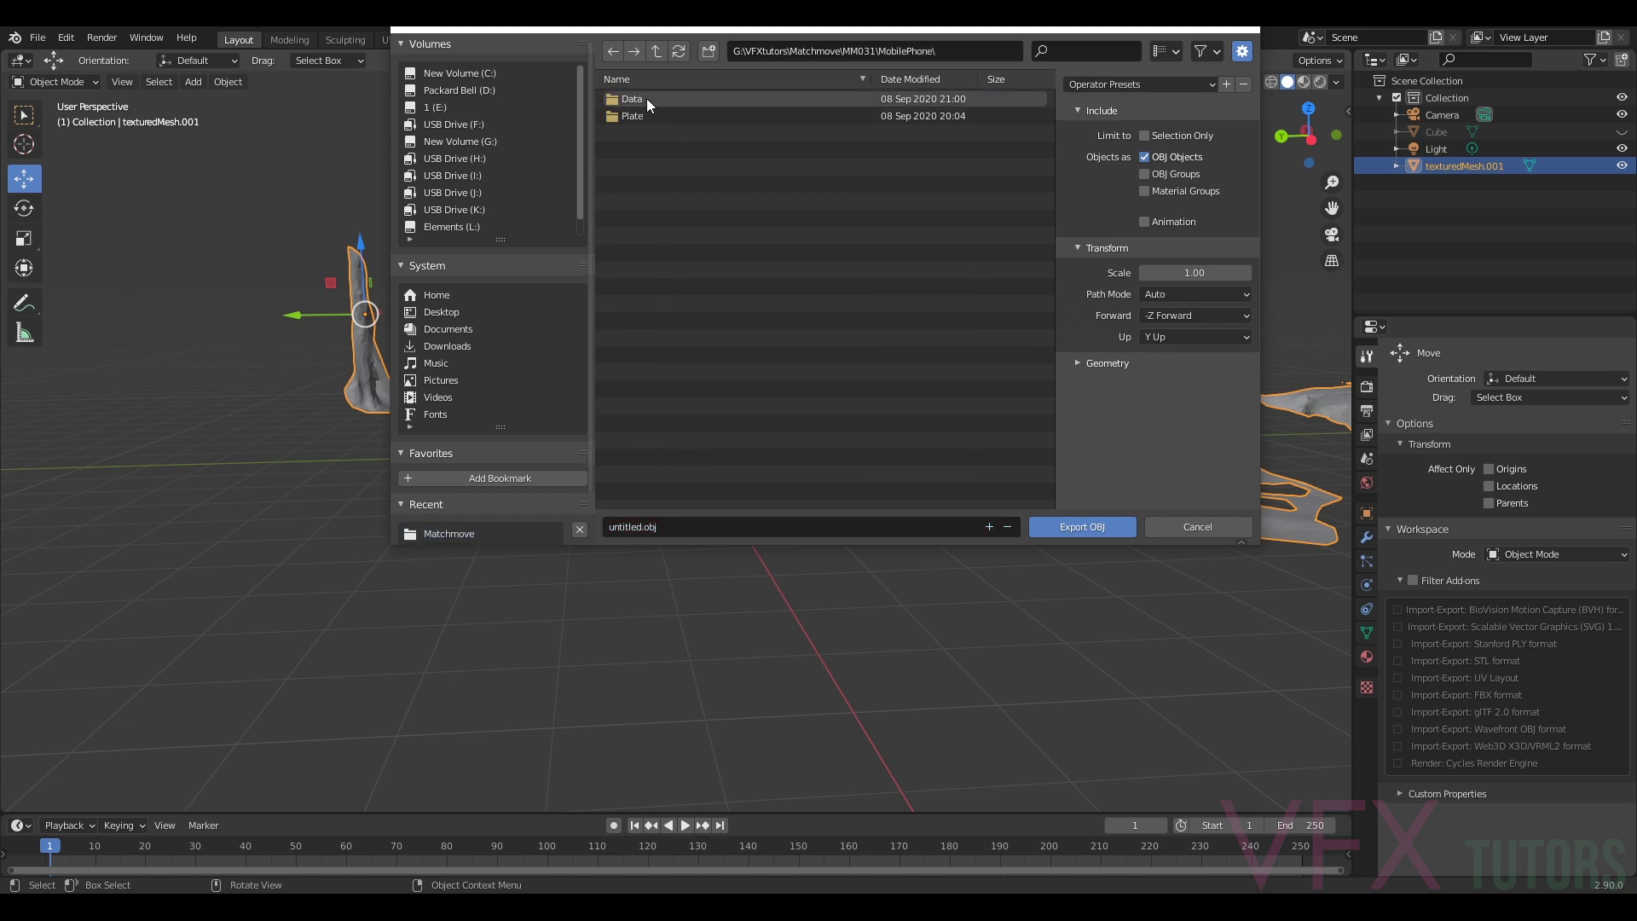
{"action": "double_click", "coordinate": [641, 133]}
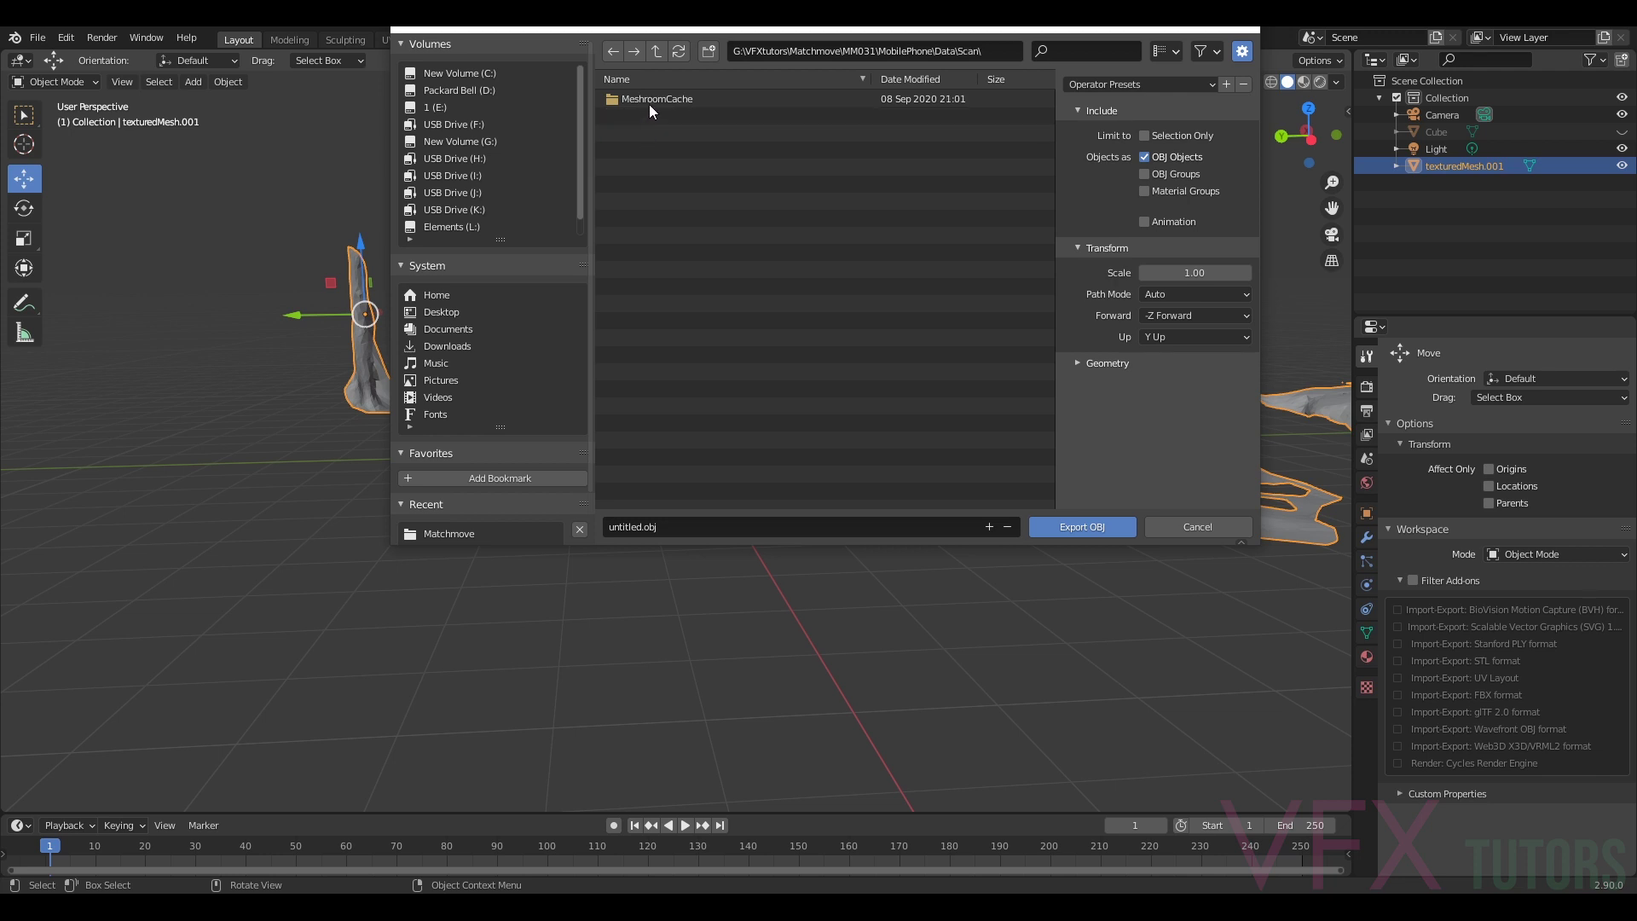
- Create a LayoutScan folder inside Scan and open it
{"action": "left_click", "coordinate": [708, 53]}
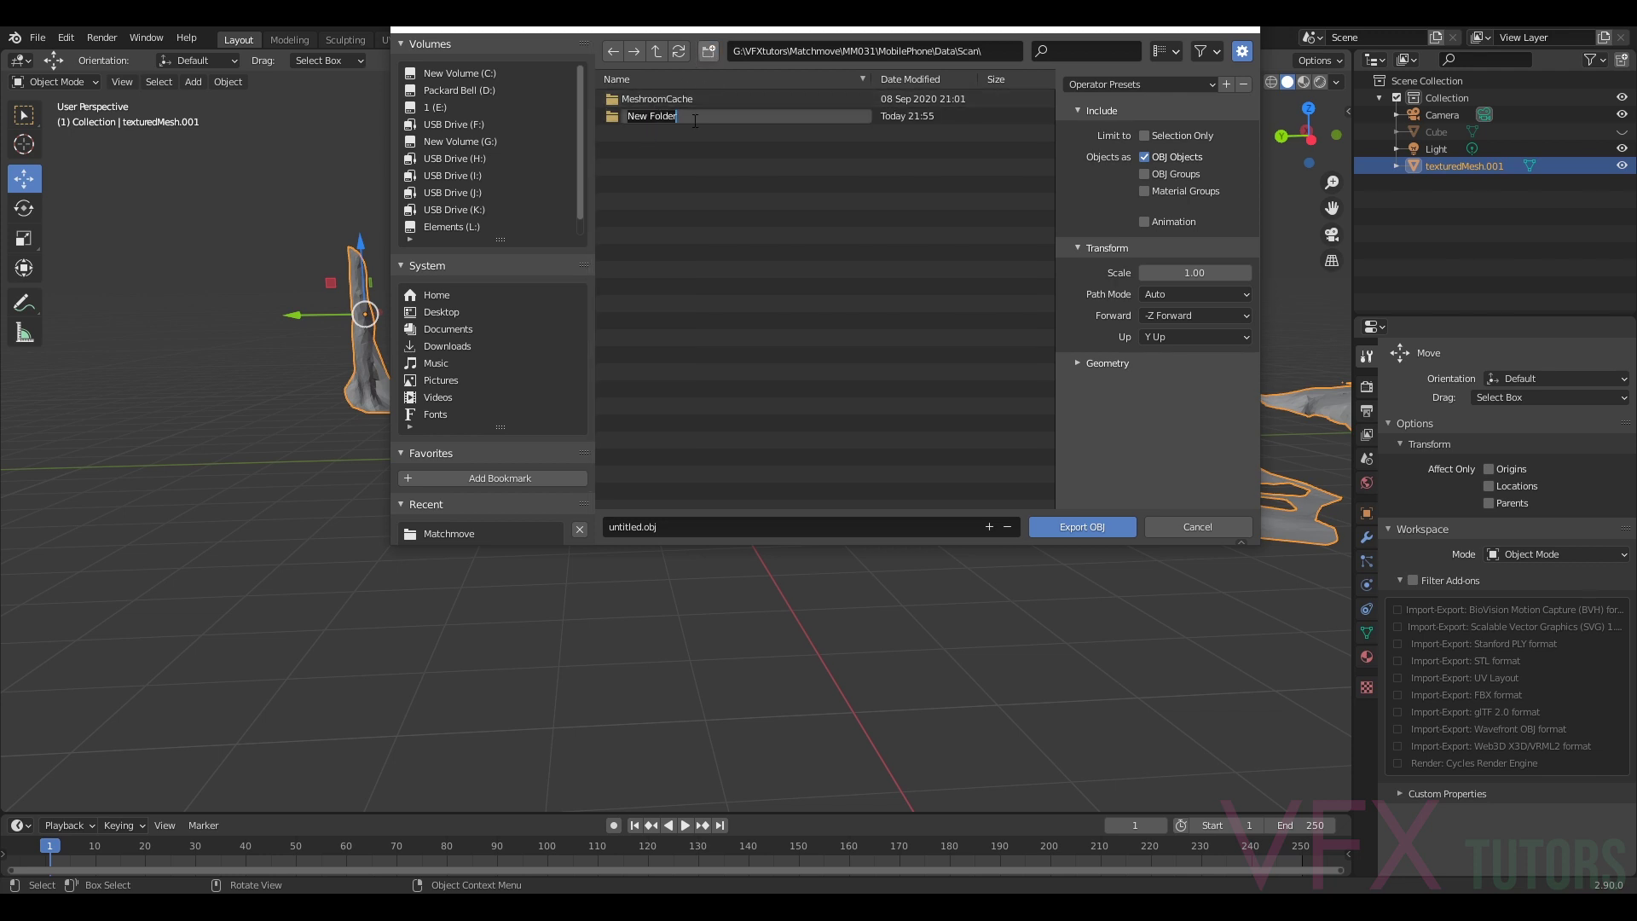
{"action": "type", "text": "LayoutScan"}
{"action": "key", "text": "Return"}
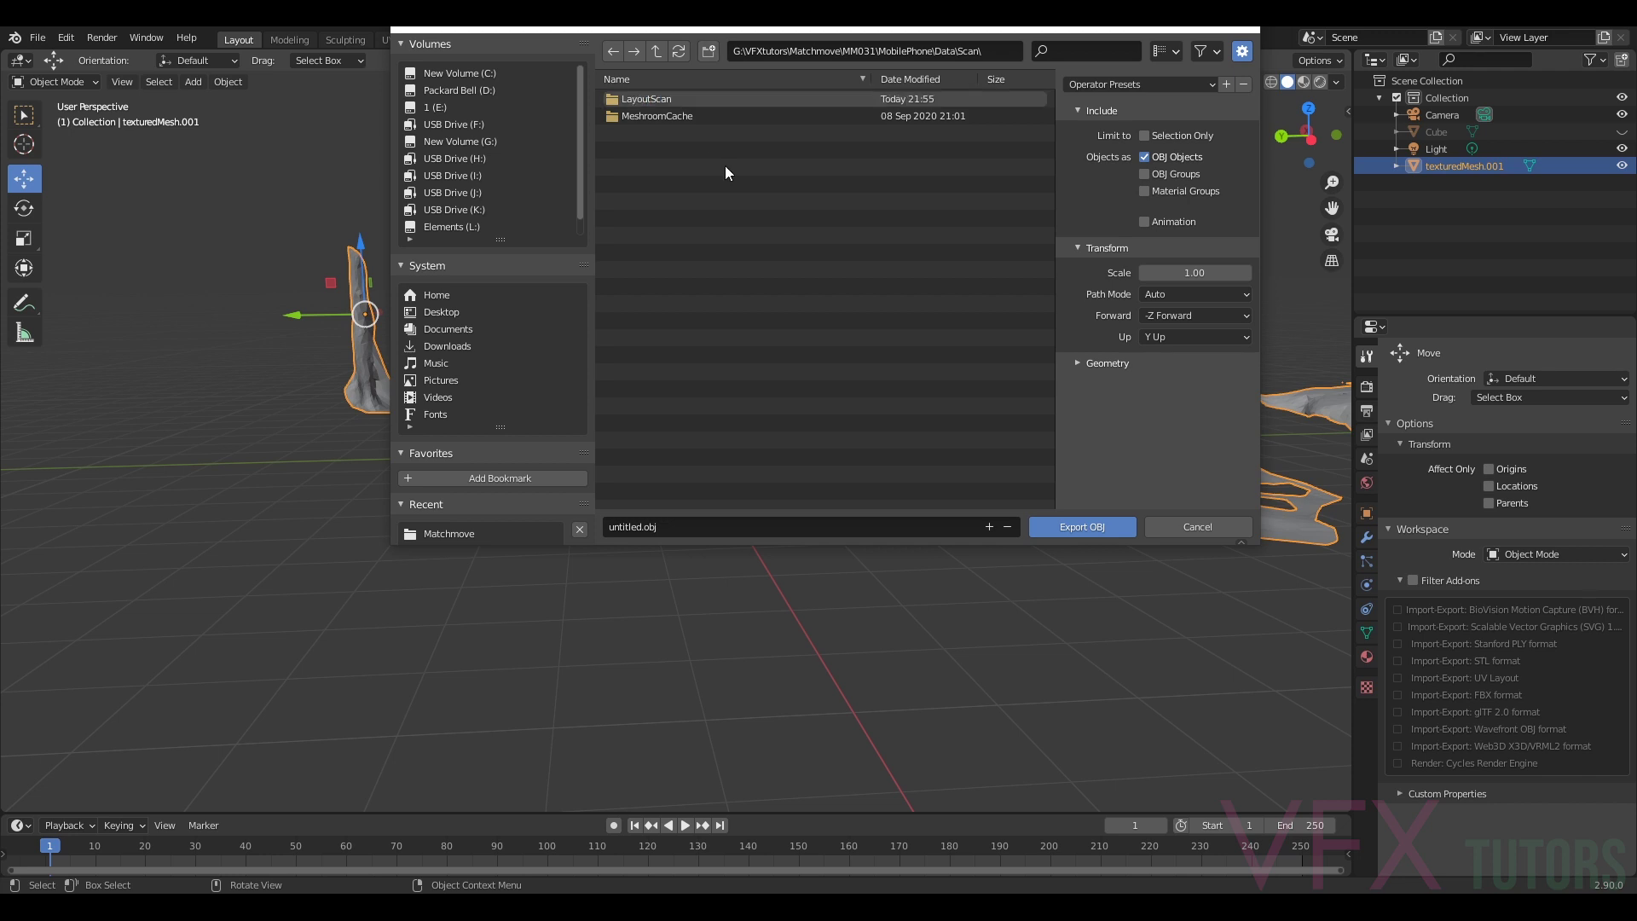
{"action": "double_click", "coordinate": [657, 99]}
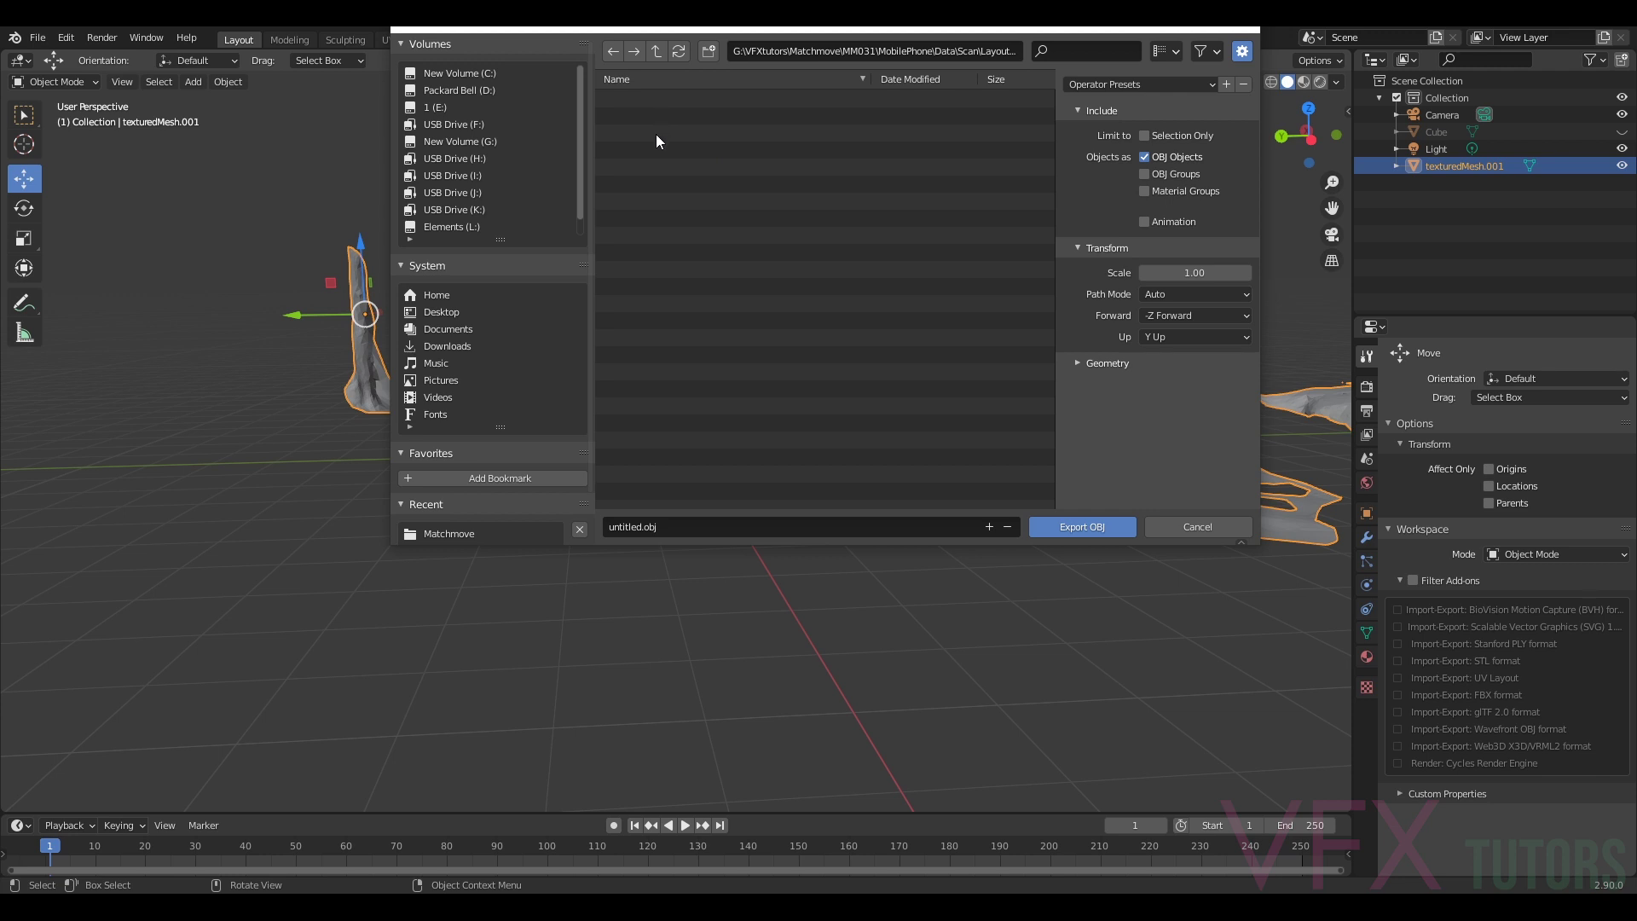
- Name the export file TreeScan_v001.obj
{"action": "left_click", "coordinate": [659, 526]}
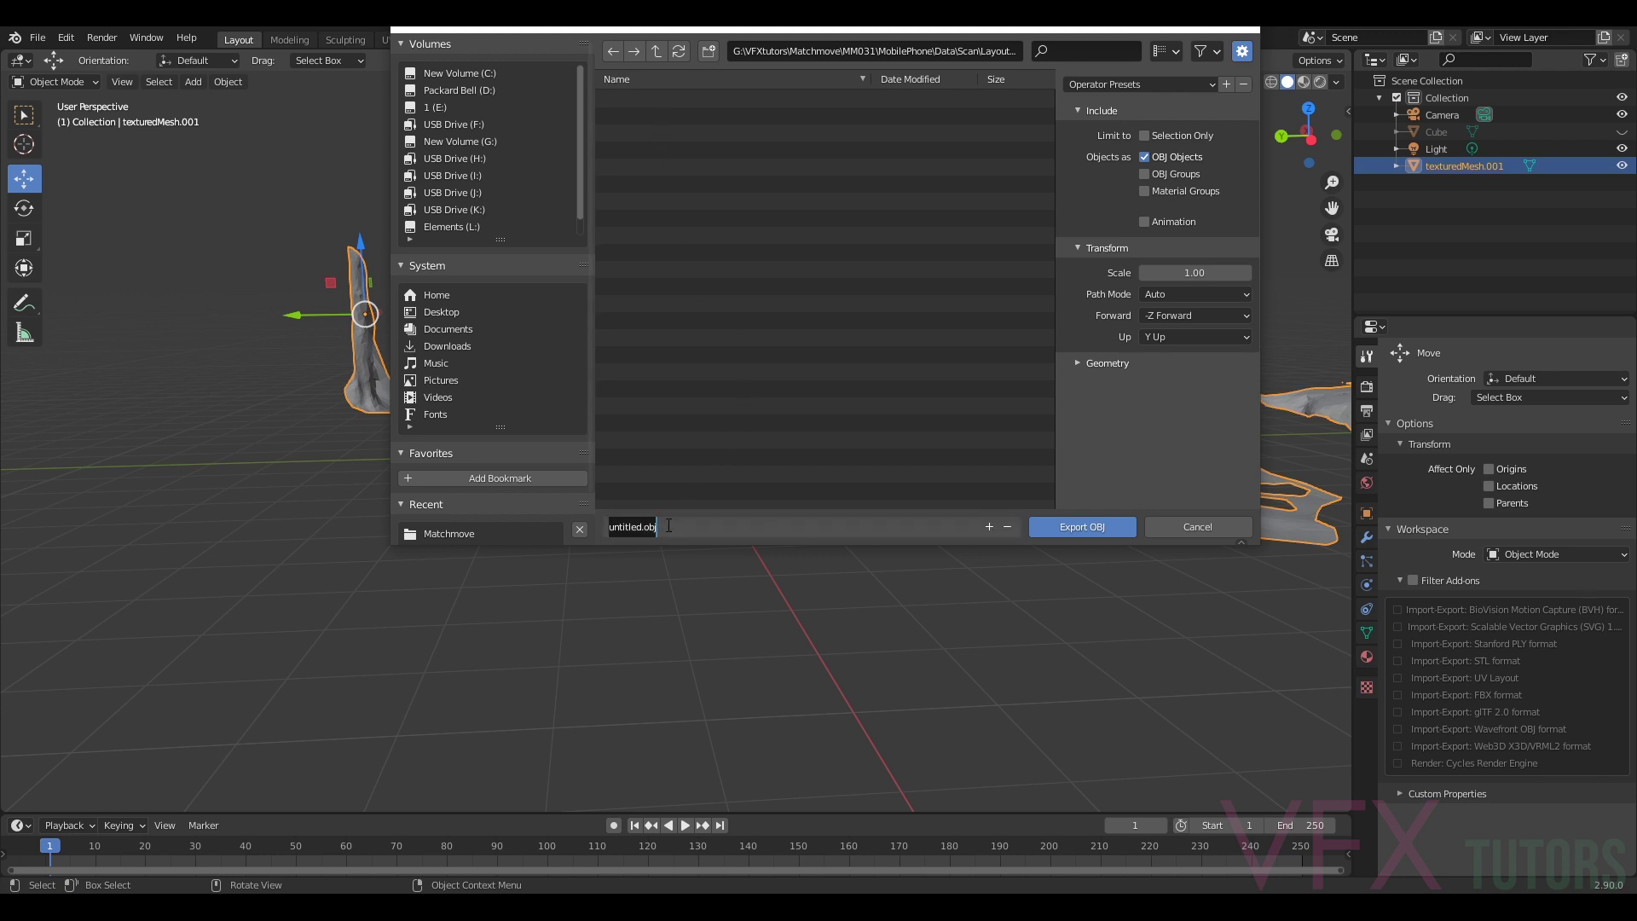
{"action": "left_click_drag", "start_coordinate": [668, 526], "coordinate": [594, 522]}
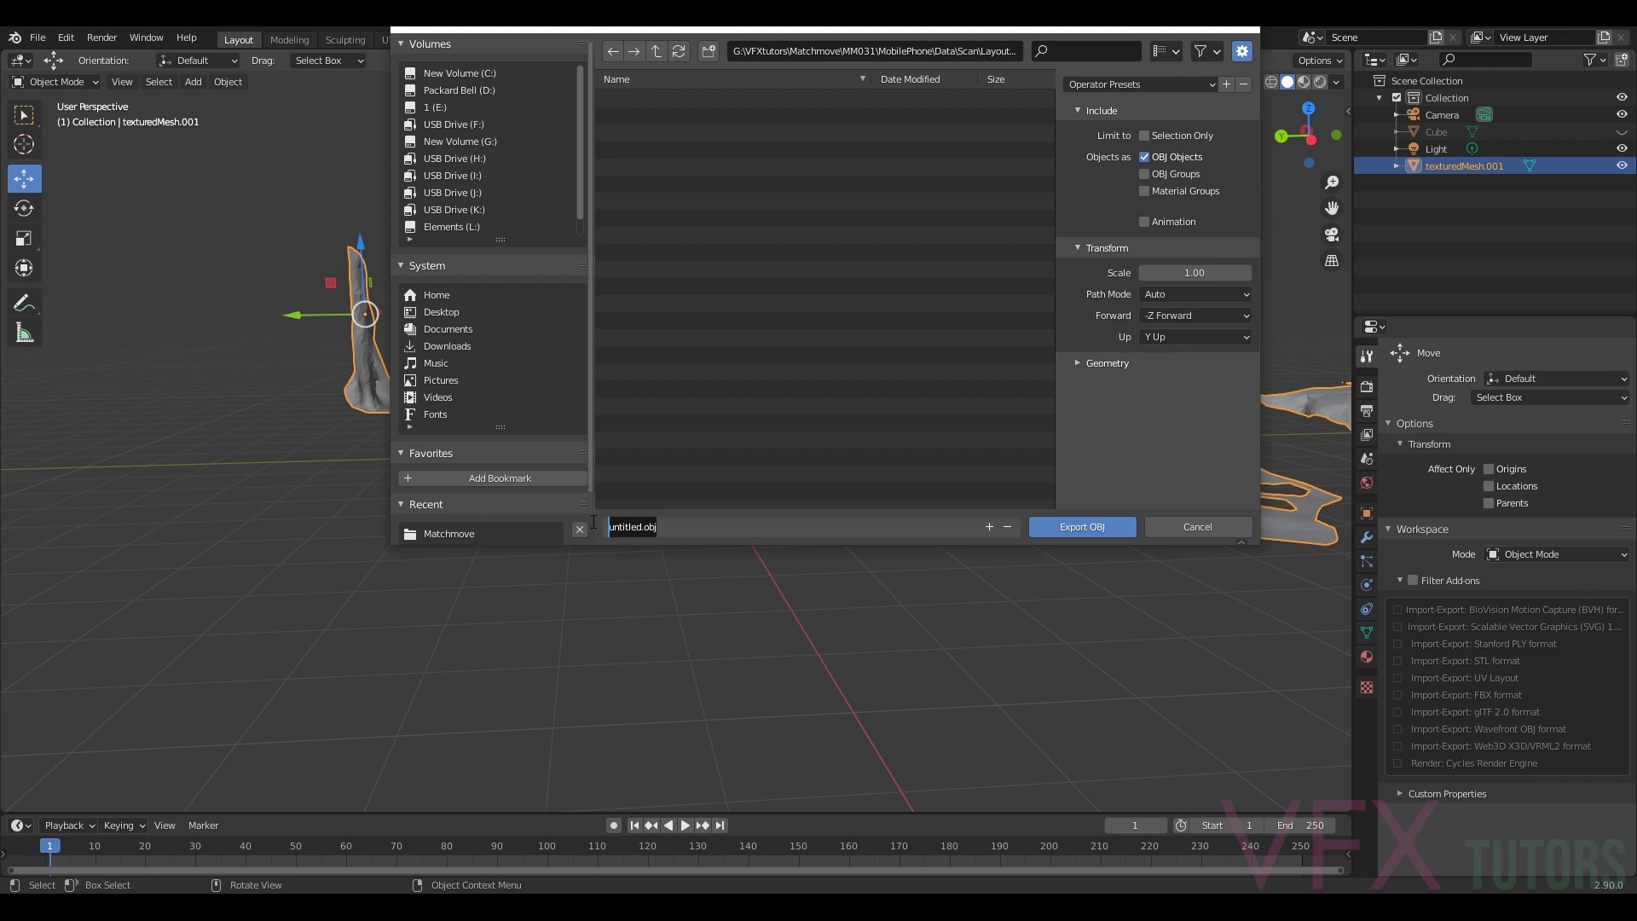
{"action": "type", "text": "TreeScan_v001"}
{"action": "left_click", "coordinate": [1086, 529]}
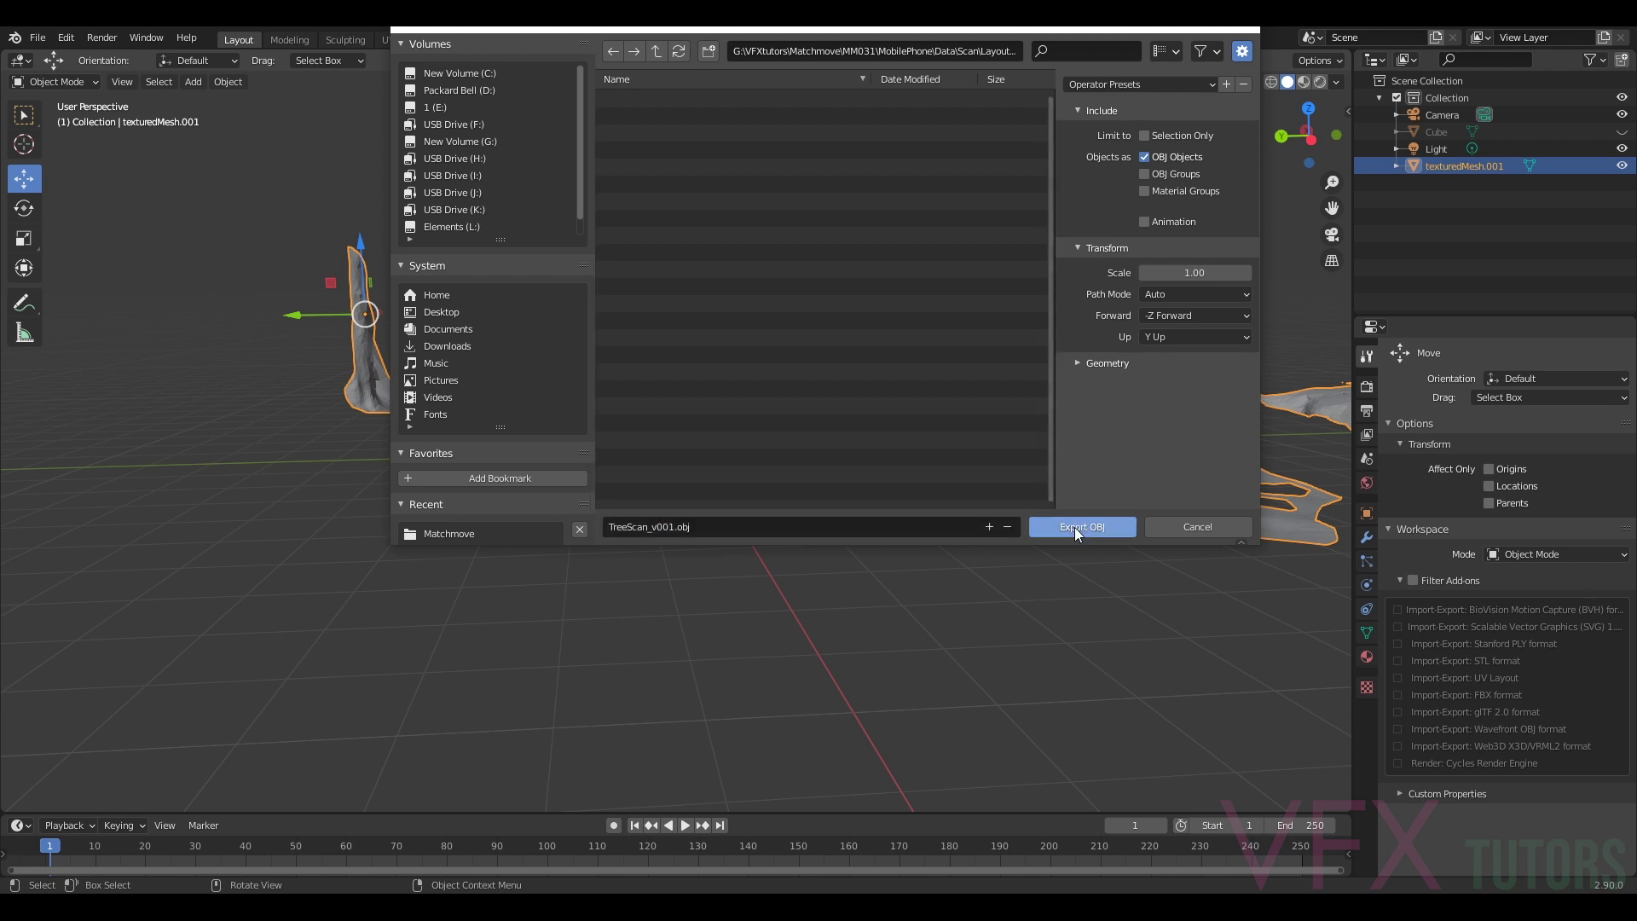
- Confirm the export to write TreeScan_v001.obj, then review the tree scan in the viewport
{"action": "left_click", "coordinate": [1074, 527]}
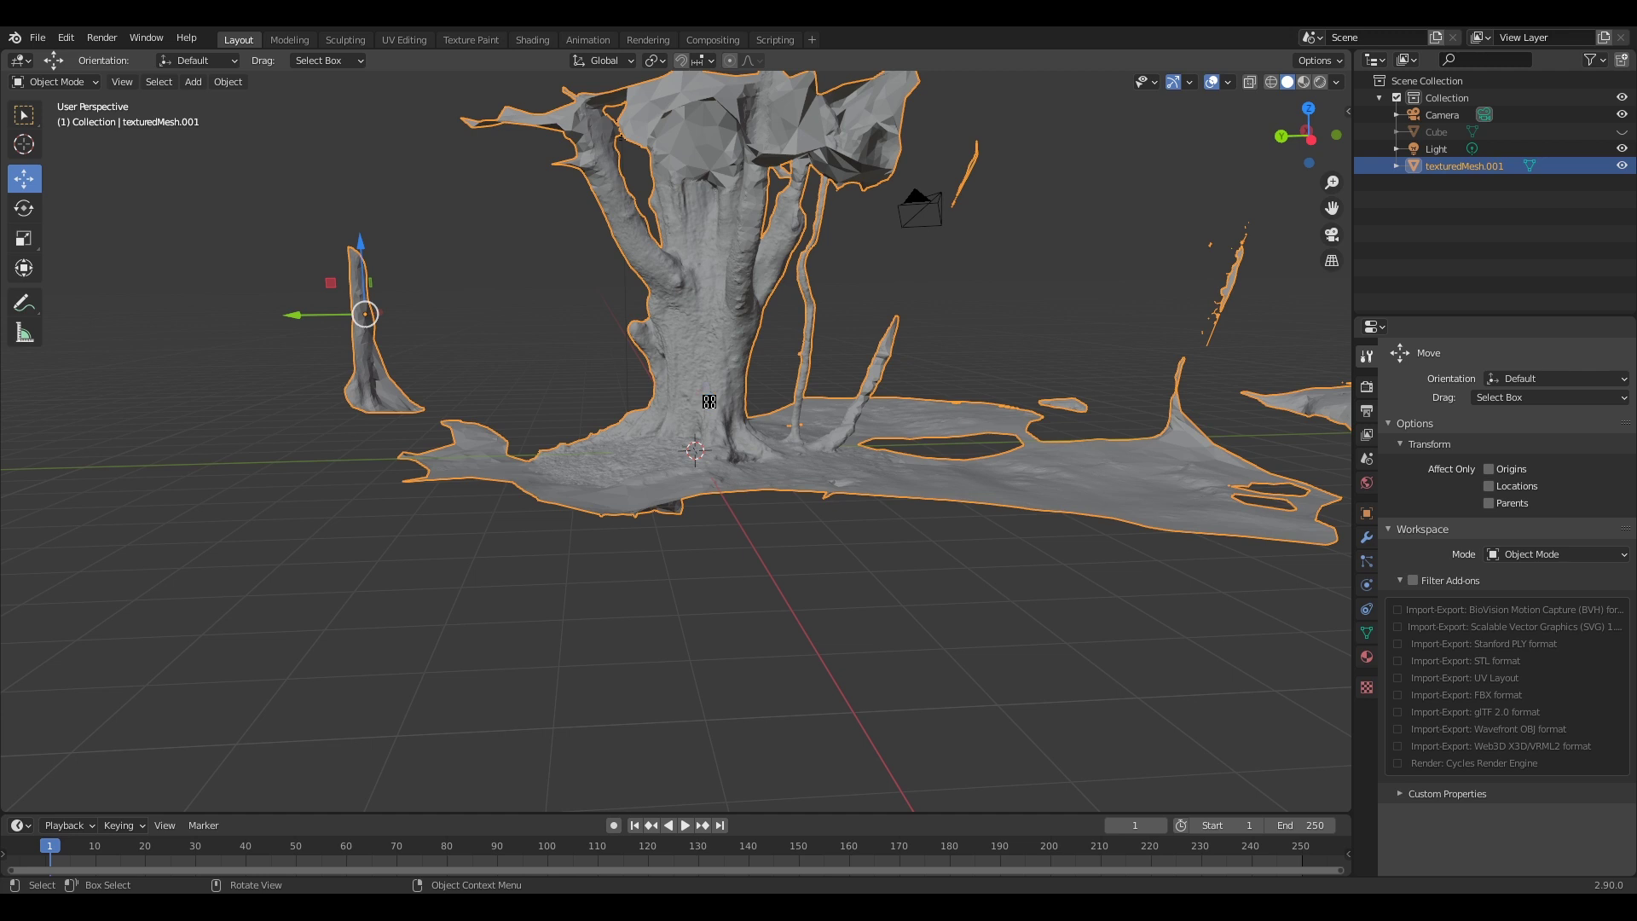
{"action": "middle_click_drag", "start_coordinate": [586, 401], "coordinate": [614, 355]}
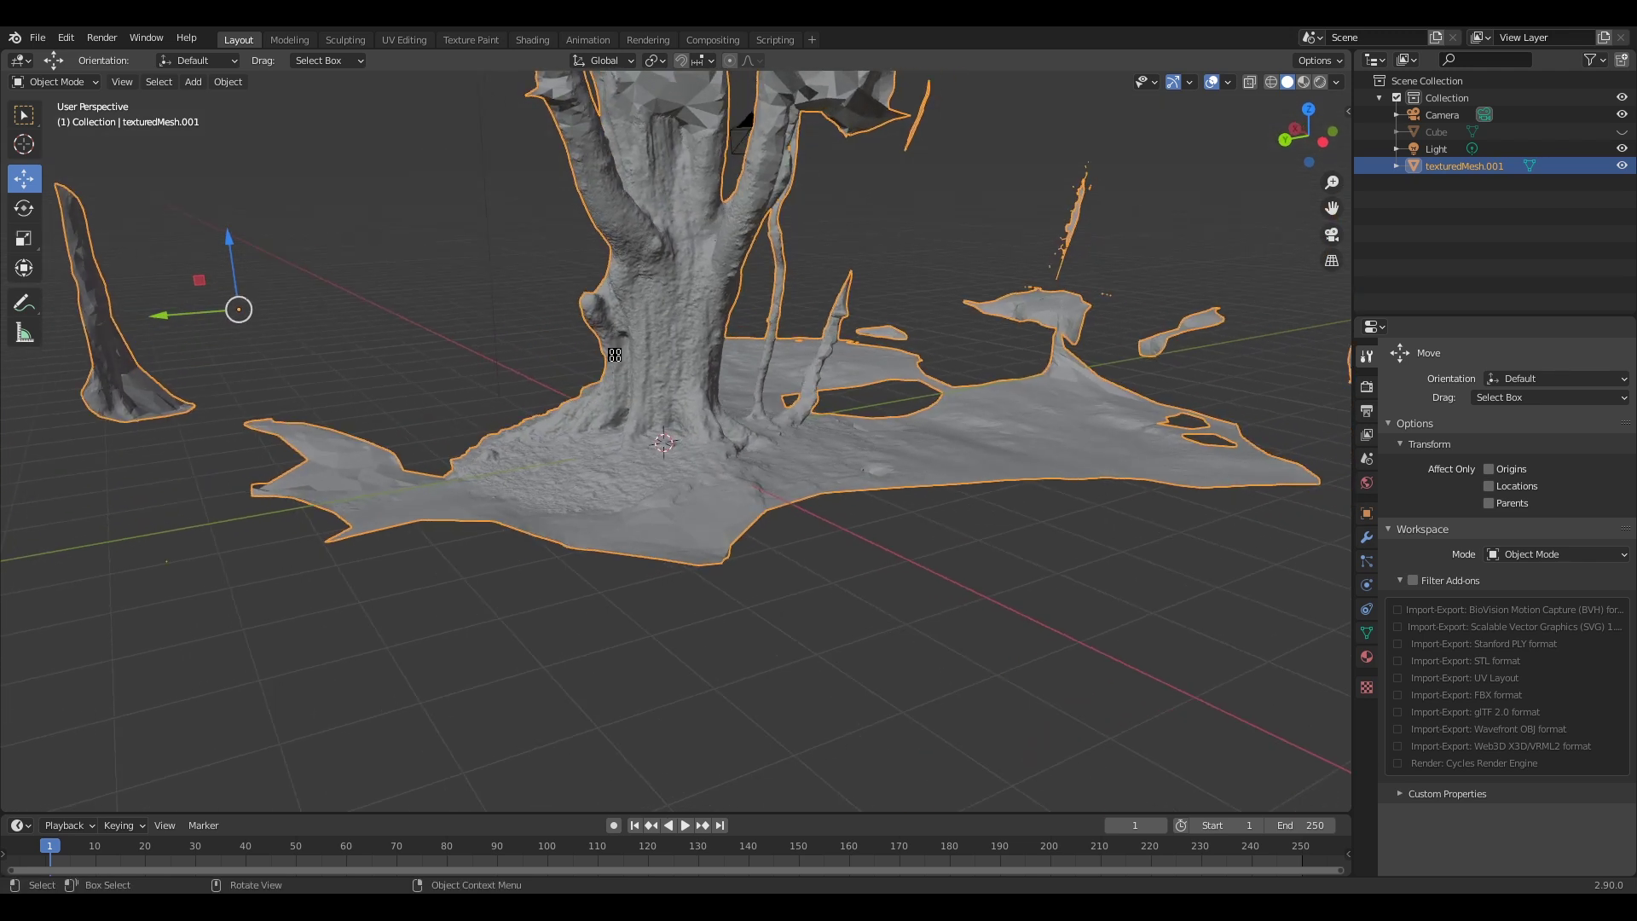